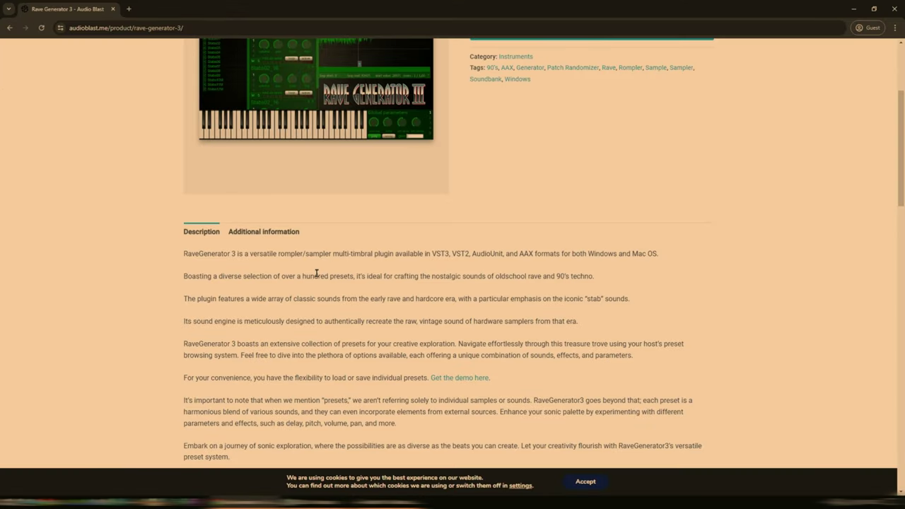
Read the Rave Generator 3 product description and view the plugin's additional information.
{"action": "scroll", "coordinate": [318, 275], "scroll_direction": "up", "scroll_amount": 2}
{"action": "scroll", "coordinate": [315, 262], "scroll_direction": "down", "scroll_amount": 3}
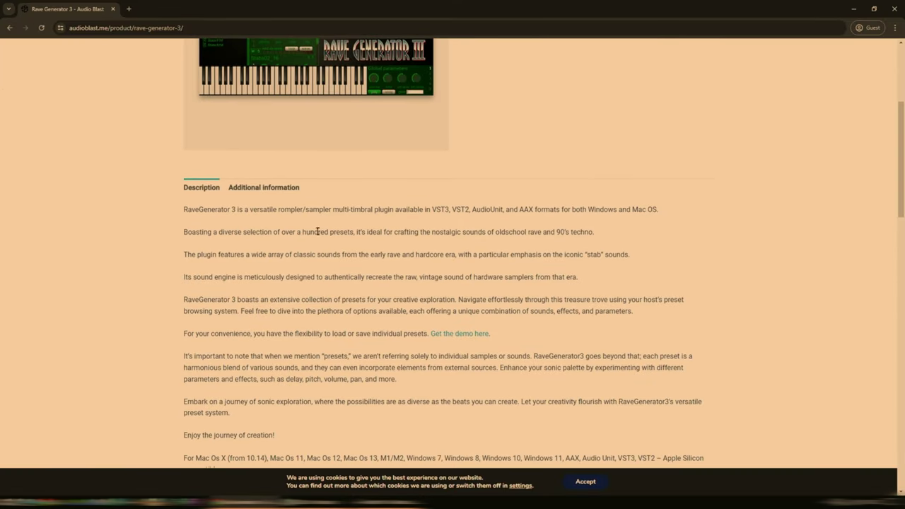
{"action": "left_click", "coordinate": [271, 191]}
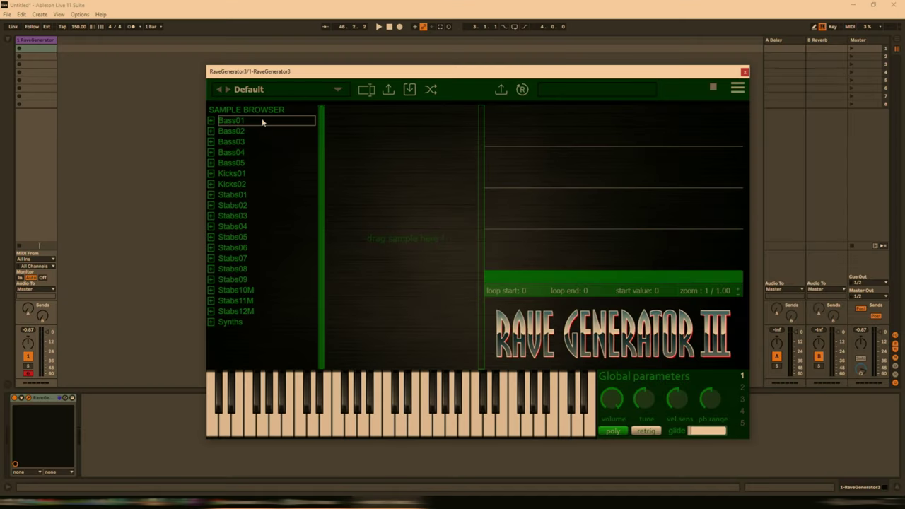
Load the Bass02_01 sample from the Bass02 folder into the plugin's sample area and audition it on the keyboard.
{"action": "left_click", "coordinate": [210, 131]}
{"action": "left_click", "coordinate": [210, 131]}
{"action": "left_click", "coordinate": [210, 132]}
{"action": "left_click_drag", "start_coordinate": [244, 141], "coordinate": [373, 144]}
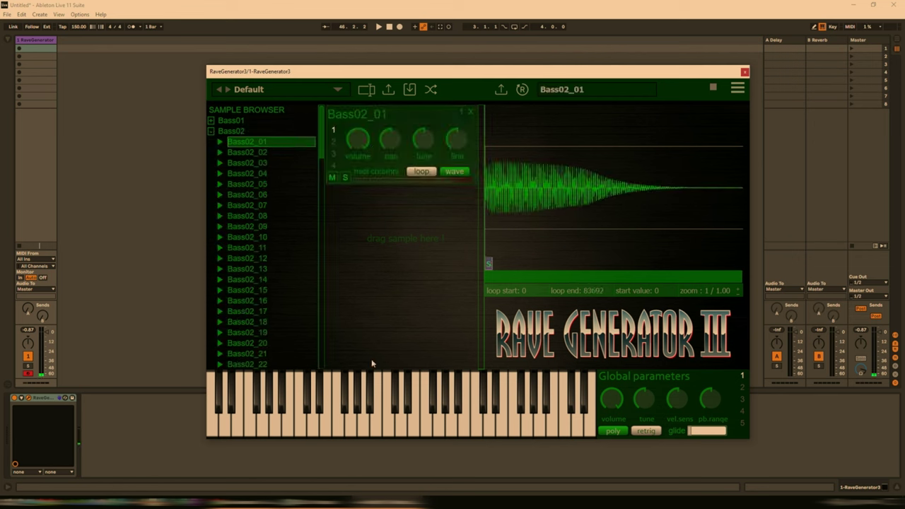
{"action": "left_click", "coordinate": [398, 428]}
{"action": "left_click", "coordinate": [398, 428]}
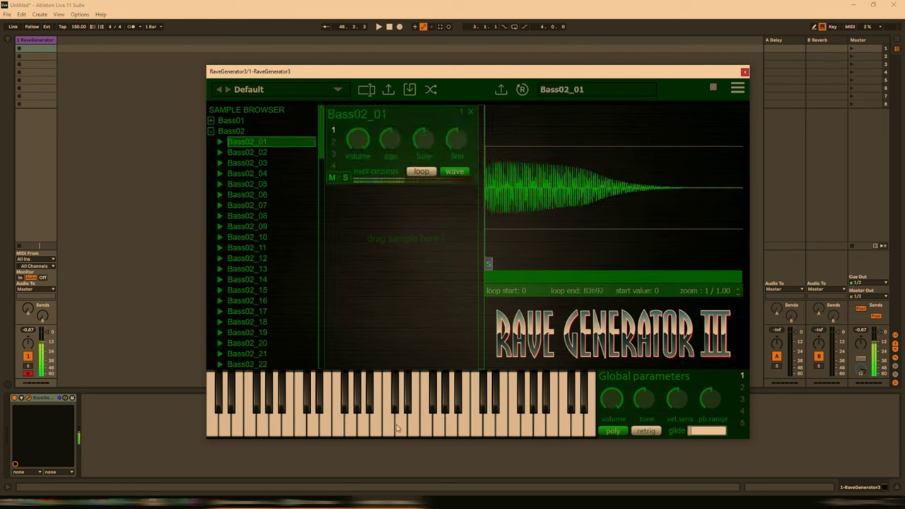
Add the Stab04_02 sample from the Stabs04 folder as a second layer and audition both layers on the keyboard.
{"action": "left_click", "coordinate": [235, 132]}
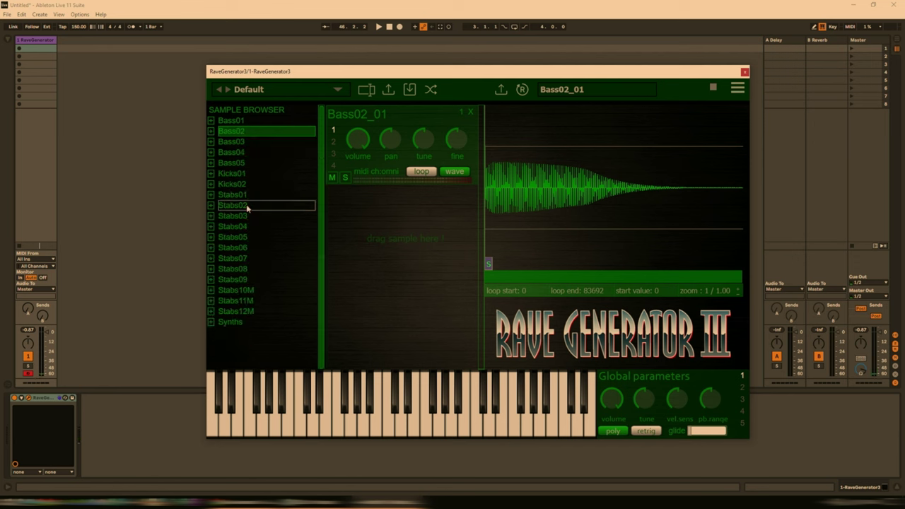
{"action": "left_click", "coordinate": [211, 226]}
{"action": "left_click", "coordinate": [252, 247]}
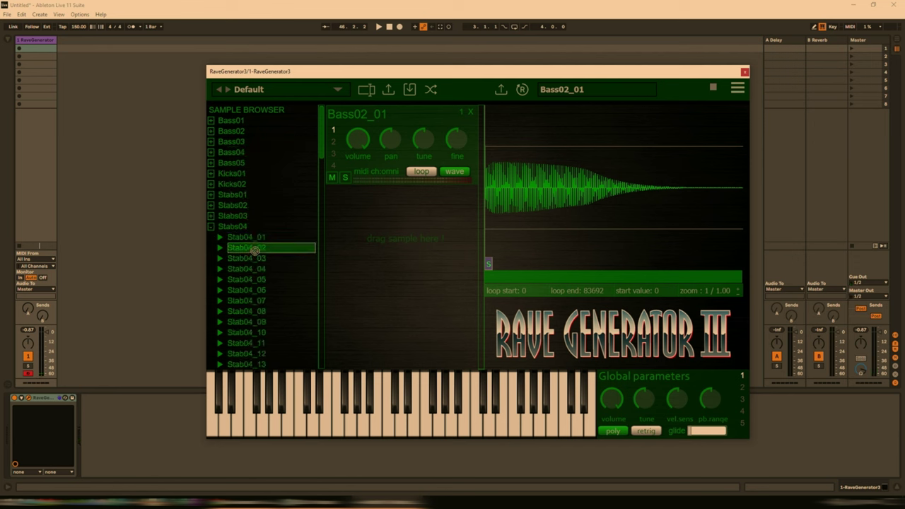
{"action": "left_click_drag", "start_coordinate": [254, 250], "coordinate": [399, 272]}
{"action": "left_click", "coordinate": [465, 430]}
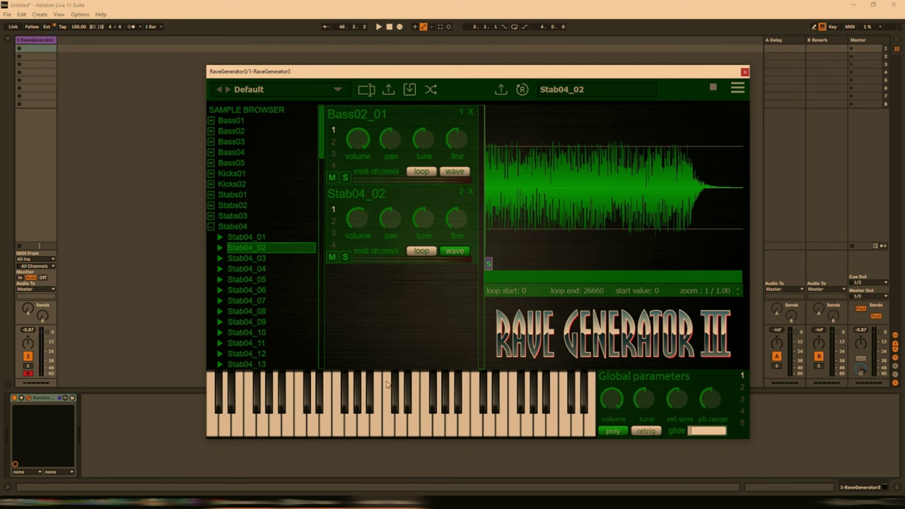
{"action": "left_click", "coordinate": [412, 426]}
{"action": "left_click", "coordinate": [413, 426]}
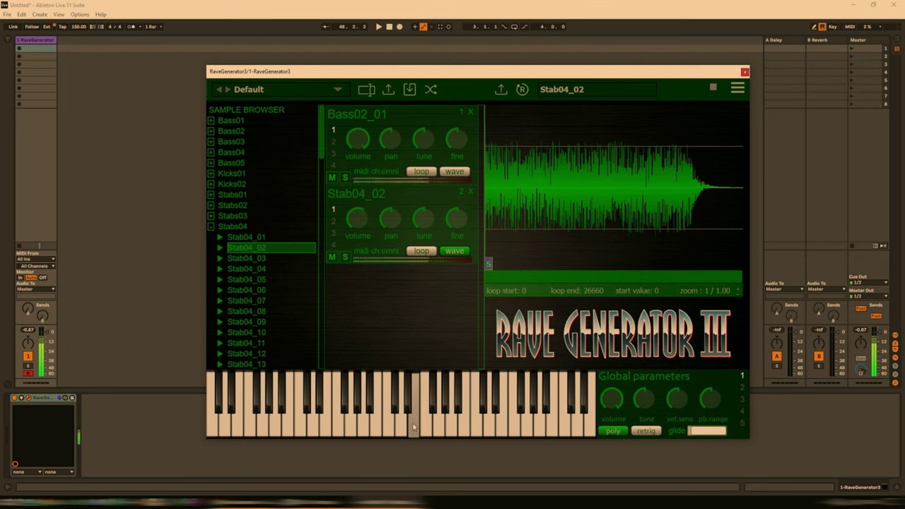
Examine the plugin's effect parameter pages, including Delay, Filter and Phaser.
{"action": "left_click", "coordinate": [742, 387]}
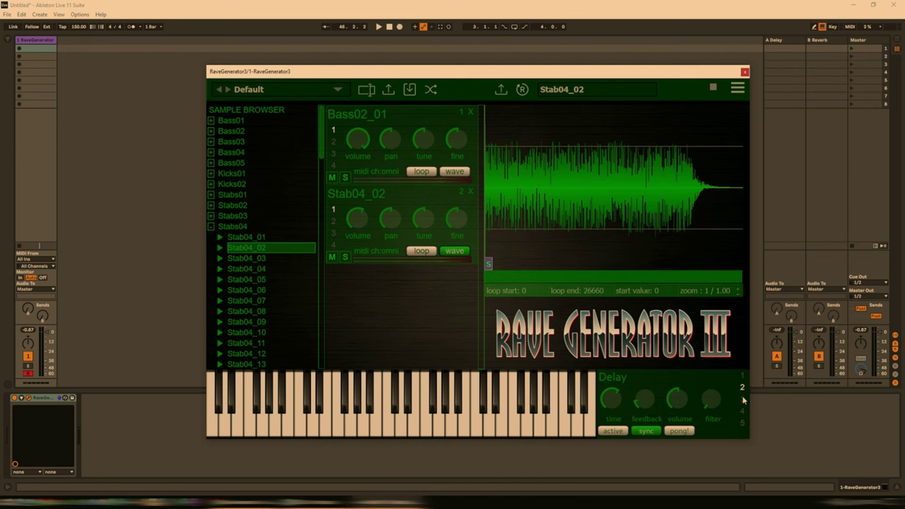
{"action": "left_click", "coordinate": [741, 399]}
{"action": "left_click", "coordinate": [741, 411]}
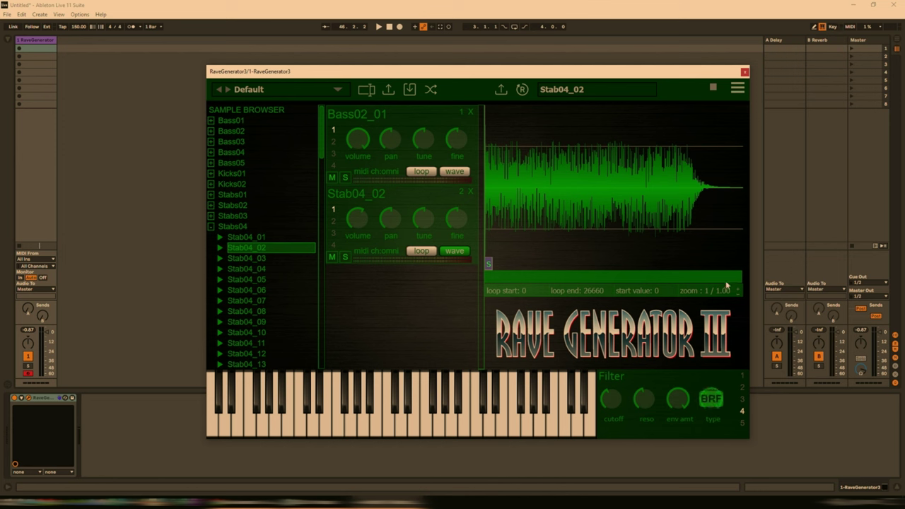
{"action": "left_click", "coordinate": [741, 422]}
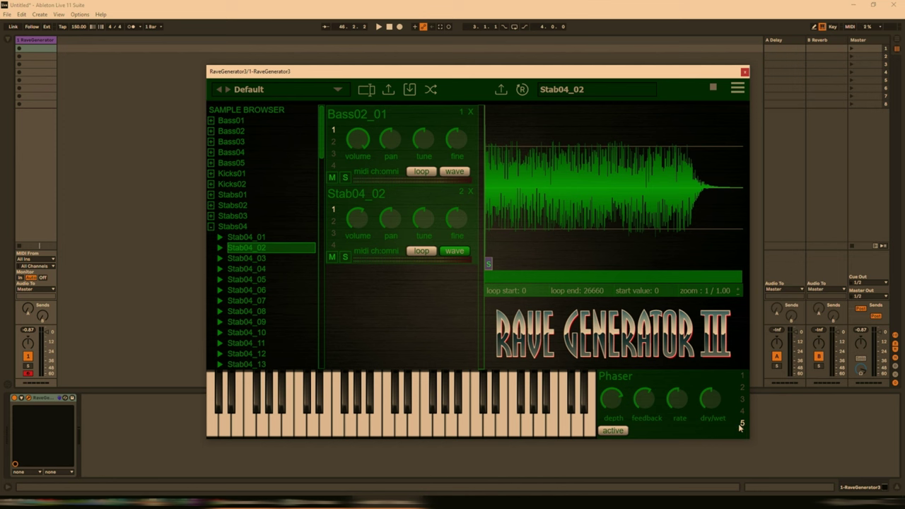
Add the Kick01_60 sample from the Kicks01 folder as a third layer.
{"action": "left_click", "coordinate": [232, 226]}
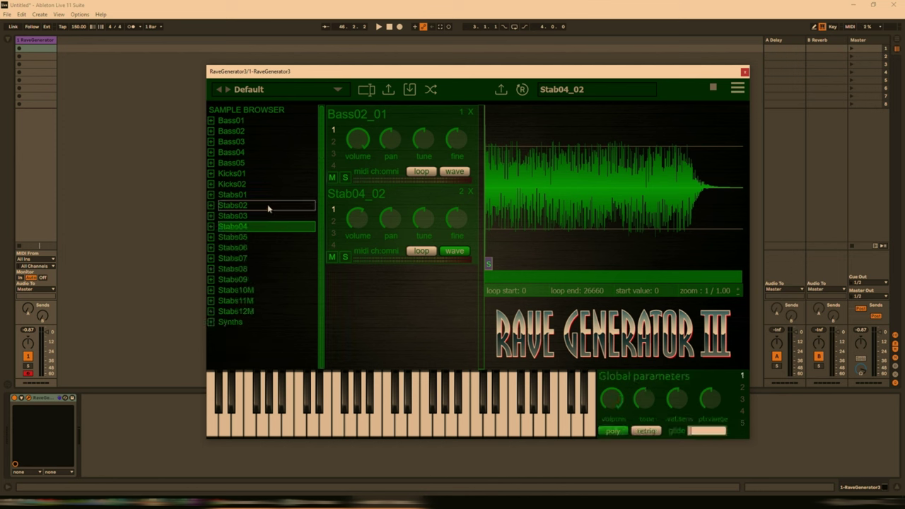
{"action": "left_click", "coordinate": [211, 173]}
{"action": "scroll", "coordinate": [259, 198], "scroll_direction": "down", "scroll_amount": 5}
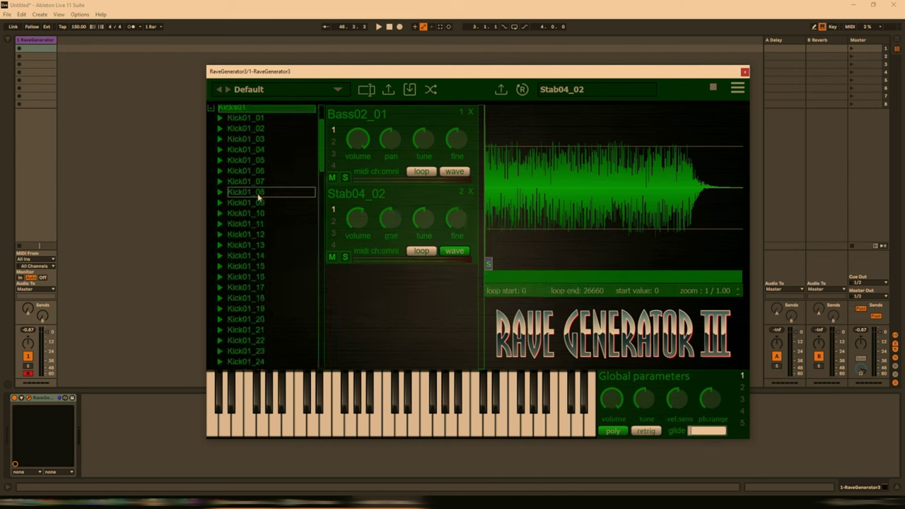
{"action": "scroll", "coordinate": [259, 197], "scroll_direction": "down", "scroll_amount": 12}
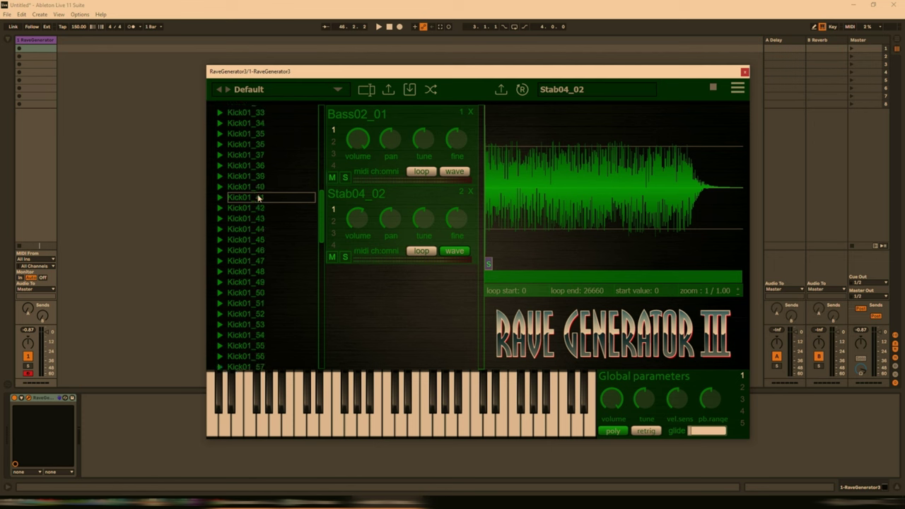
{"action": "left_click_drag", "start_coordinate": [263, 265], "coordinate": [355, 300]}
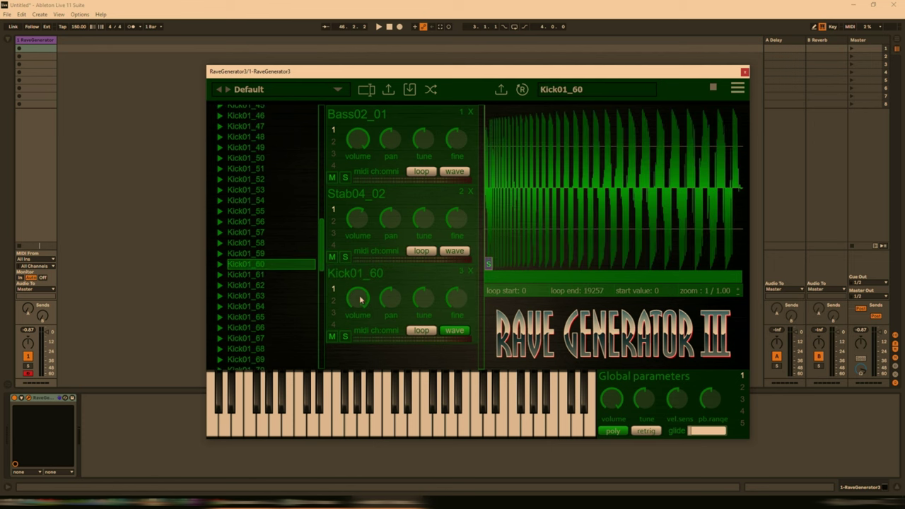
Remove the Stab04_02 and Bass02_01 layers, audition Kick01_60 on the keyboard, and collapse the Kicks01 folder.
{"action": "left_click", "coordinate": [469, 192]}
{"action": "left_click", "coordinate": [470, 111]}
{"action": "left_click", "coordinate": [376, 420]}
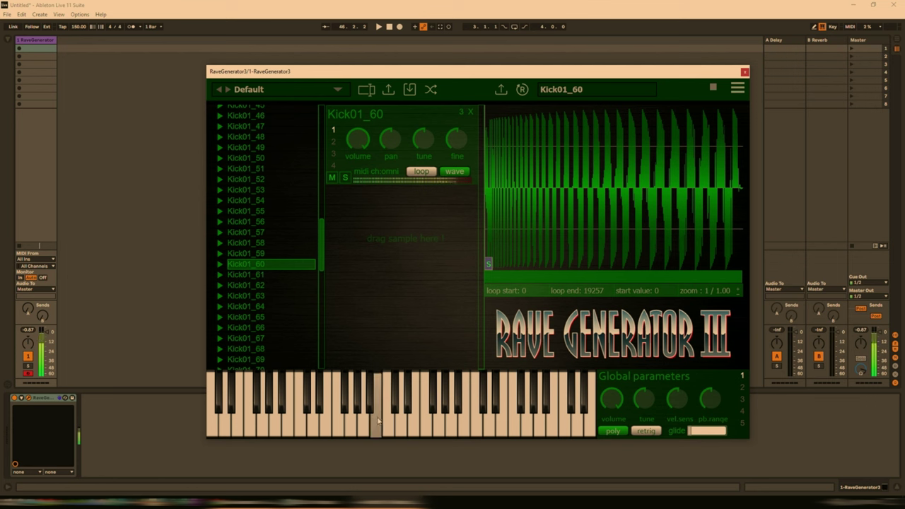
{"action": "left_click", "coordinate": [377, 420]}
{"action": "scroll", "coordinate": [241, 198], "scroll_direction": "up", "scroll_amount": 10}
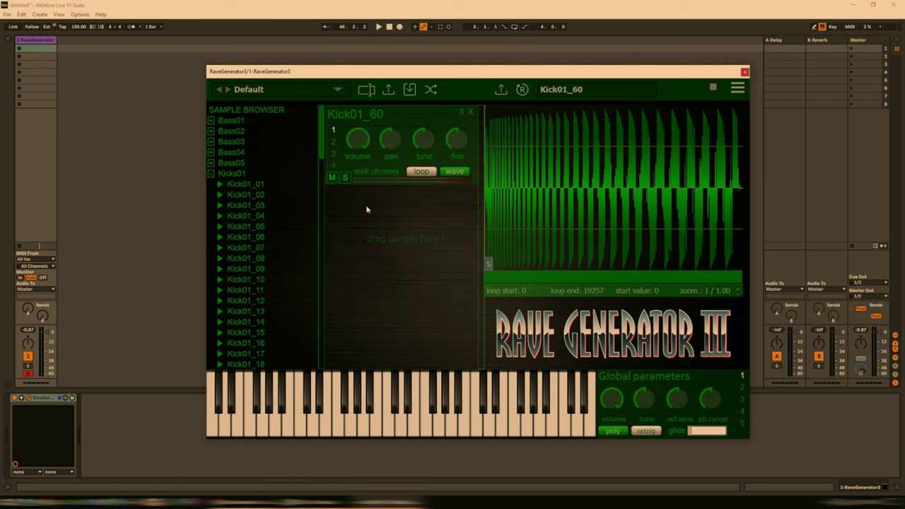
{"action": "left_click", "coordinate": [305, 176]}
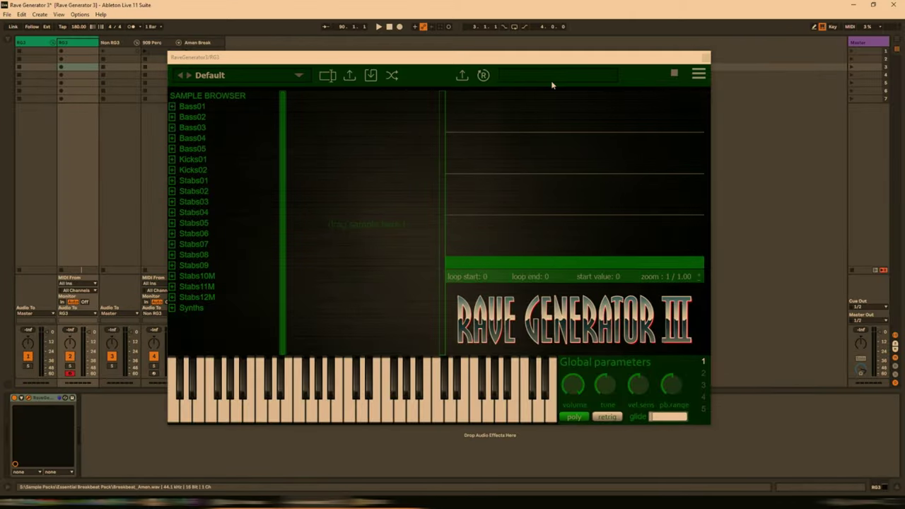
Close the plugin window and inspect the Non RG3, 909 Perc and Amen Break tracks.
{"action": "left_click_drag", "start_coordinate": [514, 59], "coordinate": [512, 52]}
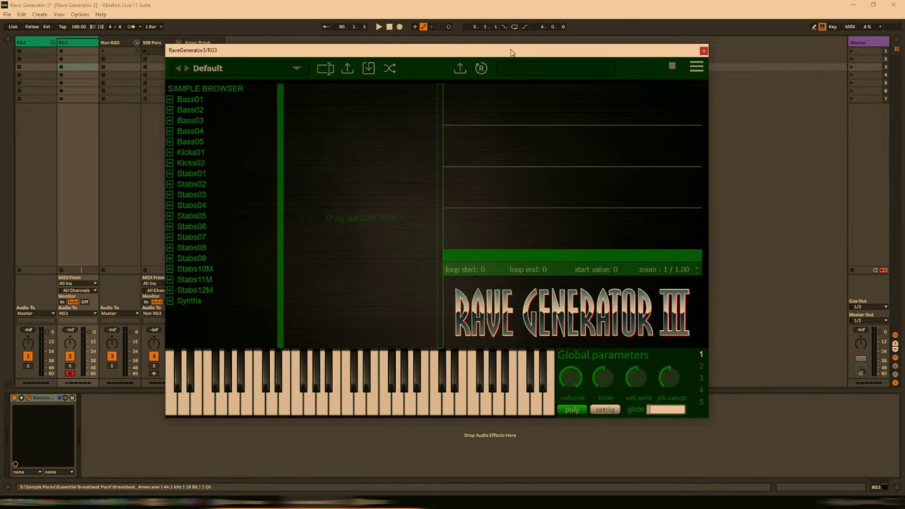
{"action": "left_click", "coordinate": [703, 51]}
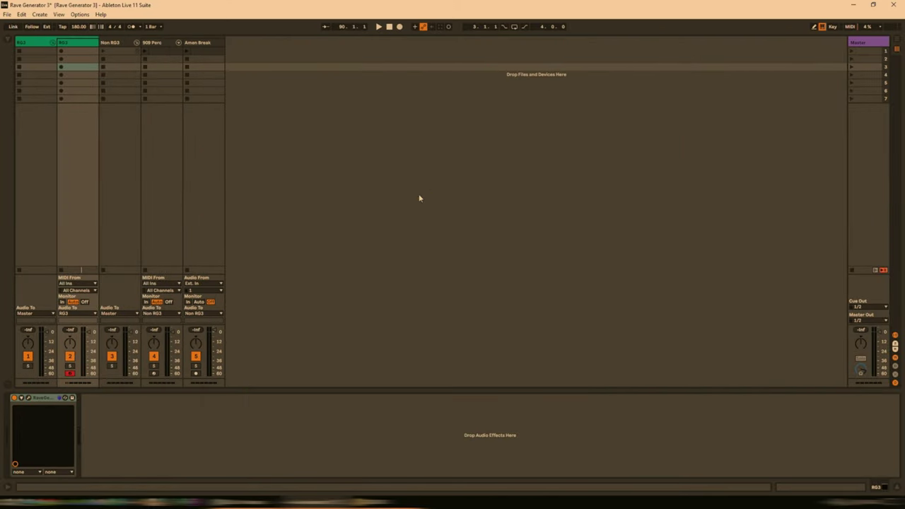
{"action": "left_click", "coordinate": [117, 44]}
{"action": "left_click", "coordinate": [207, 44]}
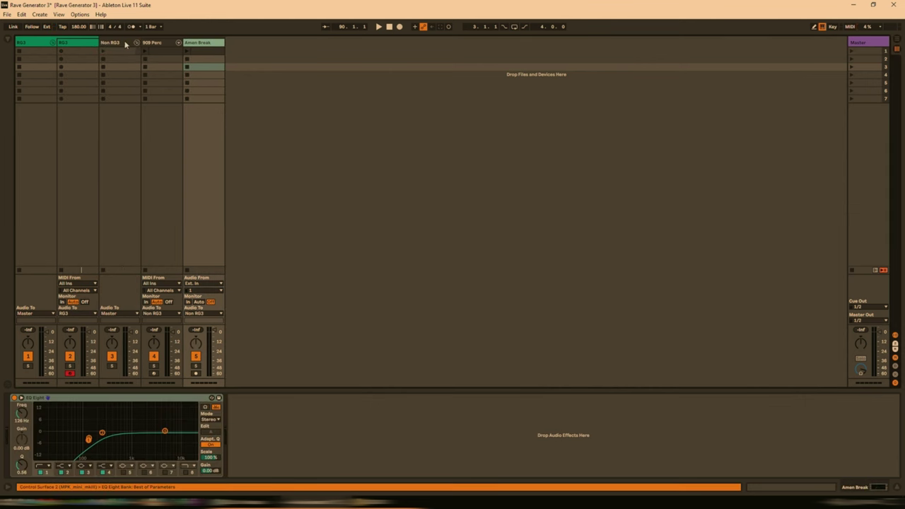
{"action": "left_click", "coordinate": [125, 44]}
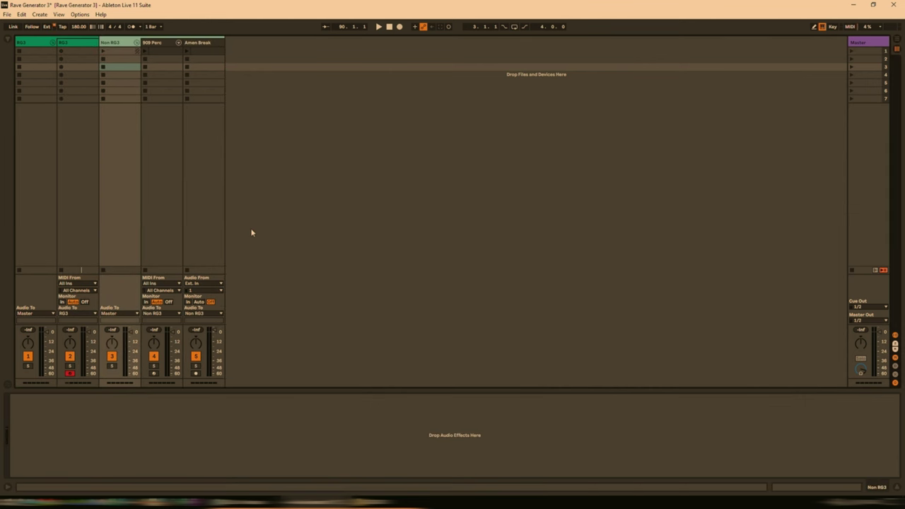
{"action": "left_click", "coordinate": [161, 44]}
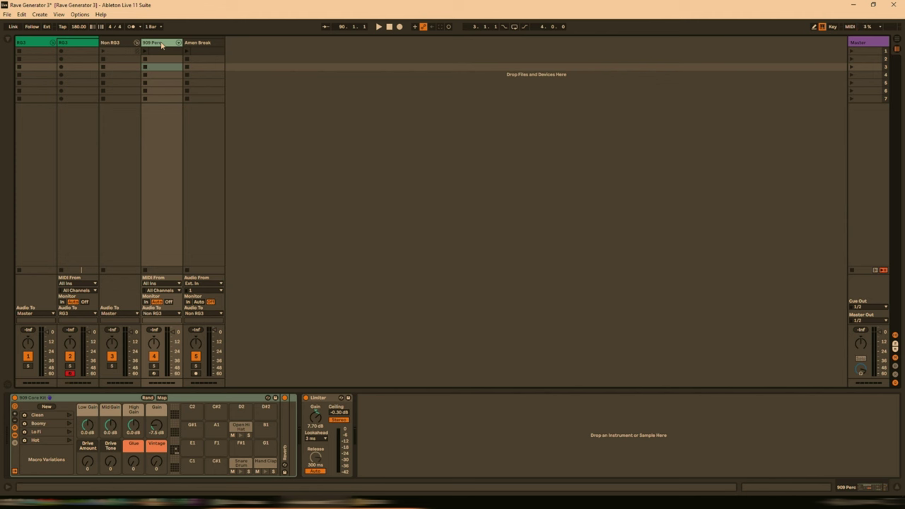
{"action": "left_click", "coordinate": [196, 43]}
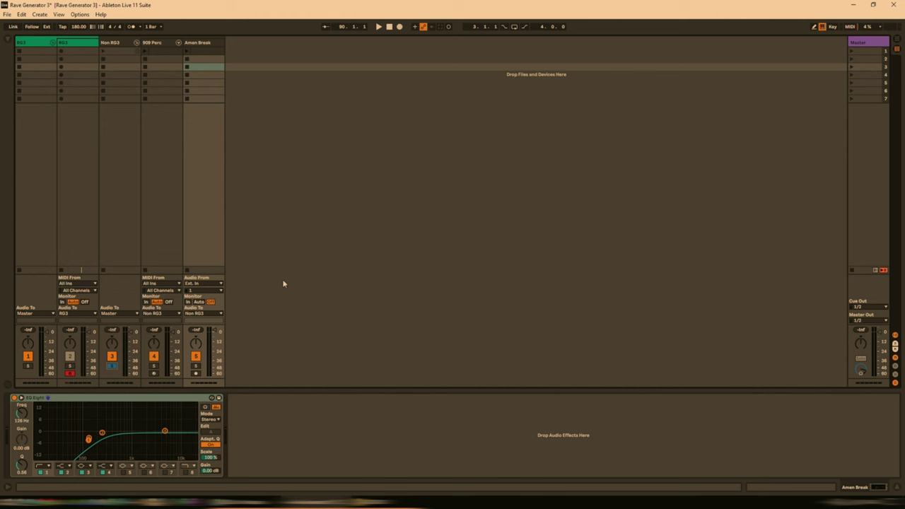
Launch the first scene to hear the 909 Perc and Amen Break clips.
{"action": "key", "text": "Up"}
{"action": "key", "text": "Up"}
{"action": "key", "text": "Return"}
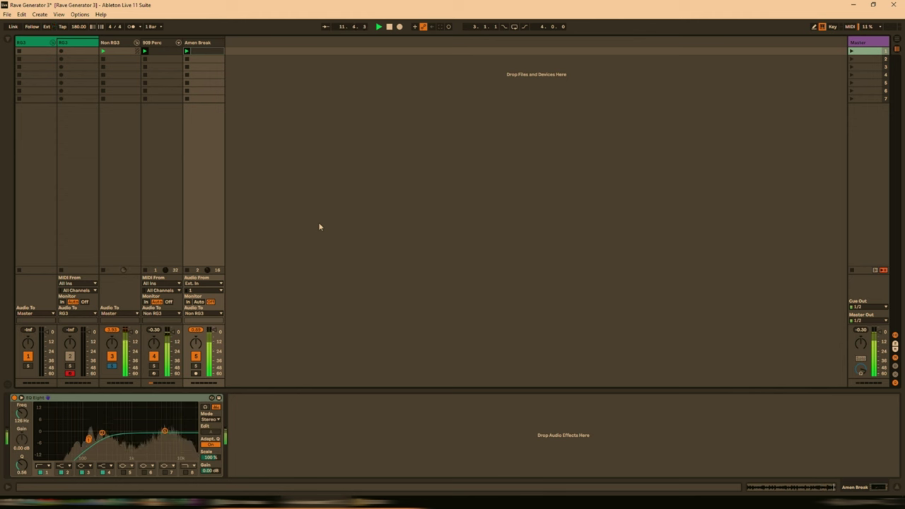
Create a one-bar MIDI clip in the RG3 instrument track's first slot and draw an eighth note at its start.
{"action": "left_click", "coordinate": [34, 43]}
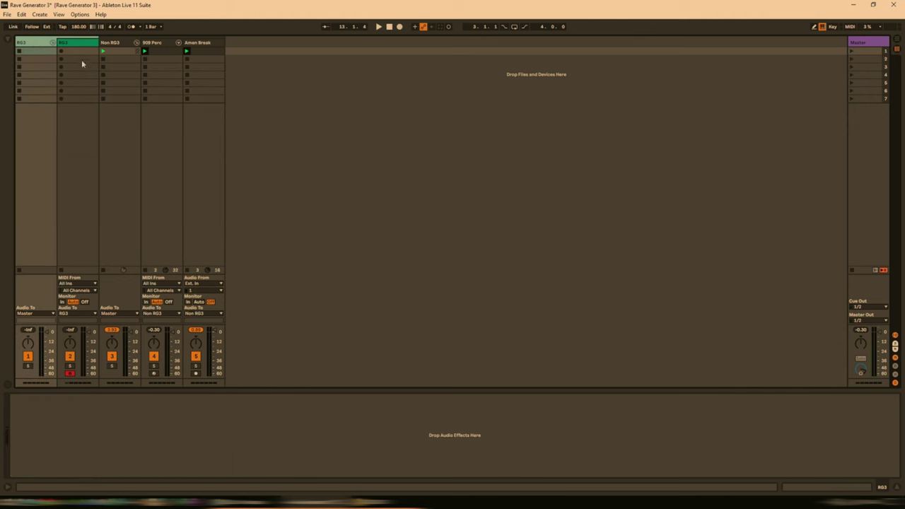
{"action": "double_click", "coordinate": [82, 52]}
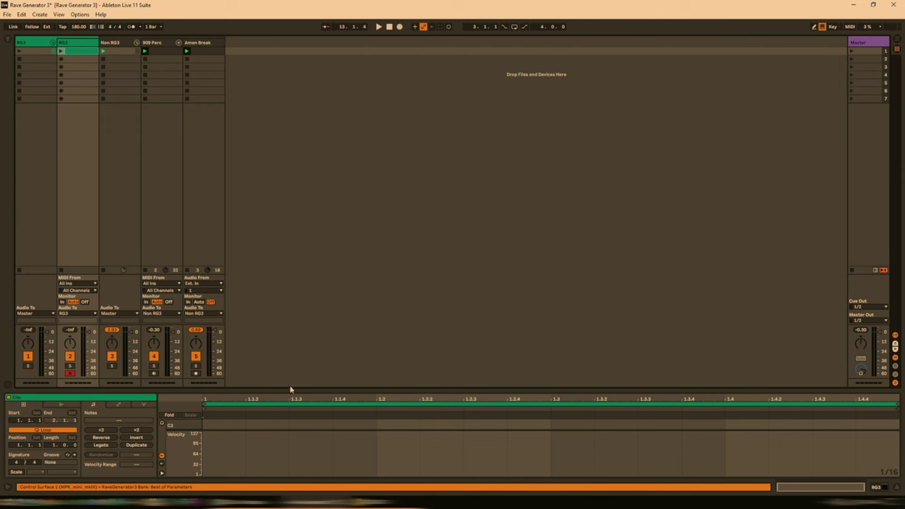
{"action": "left_click_drag", "start_coordinate": [290, 388], "coordinate": [299, 266]}
{"action": "key", "text": "b"}
{"action": "left_click", "coordinate": [156, 376]}
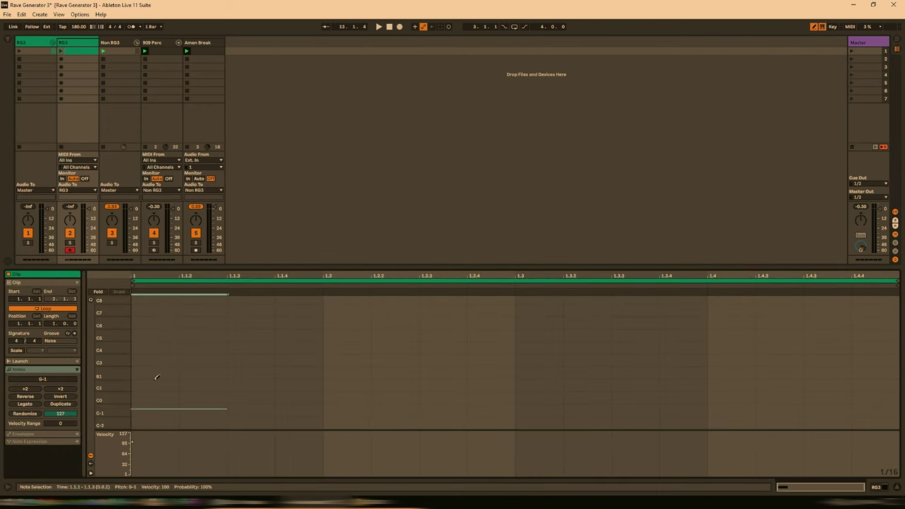
Transpose the drawn note to C3 and repeat it to make four evenly spaced notes across the bar.
{"action": "key", "text": "shift+Up"}
{"action": "key", "text": "shift+Up"}
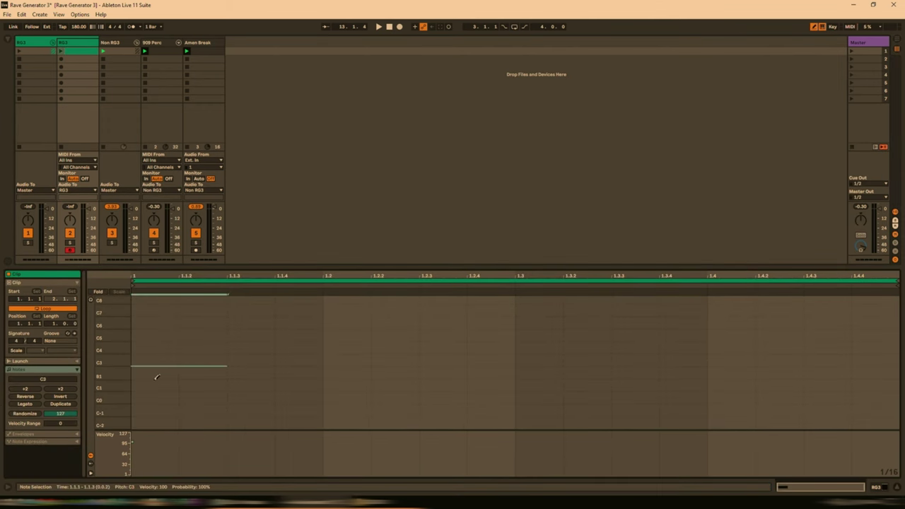
{"action": "key", "text": "Right"}
{"action": "key", "text": "Right"}
{"action": "key", "text": "Right"}
{"action": "key", "text": "Right"}
{"action": "key", "text": "Right"}
{"action": "key", "text": "Right"}
{"action": "key", "text": "Right"}
{"action": "key", "text": "Right"}
{"action": "key", "text": "Right"}
{"action": "key", "text": "Right"}
Open the RG3 track's RaveGenerator3 plugin and load the Chin-scratching Invasion preset from the Techno Kick user presets.
{"action": "key", "text": "shift+Tab"}
{"action": "left_click", "coordinate": [28, 397]}
{"action": "left_click", "coordinate": [207, 68]}
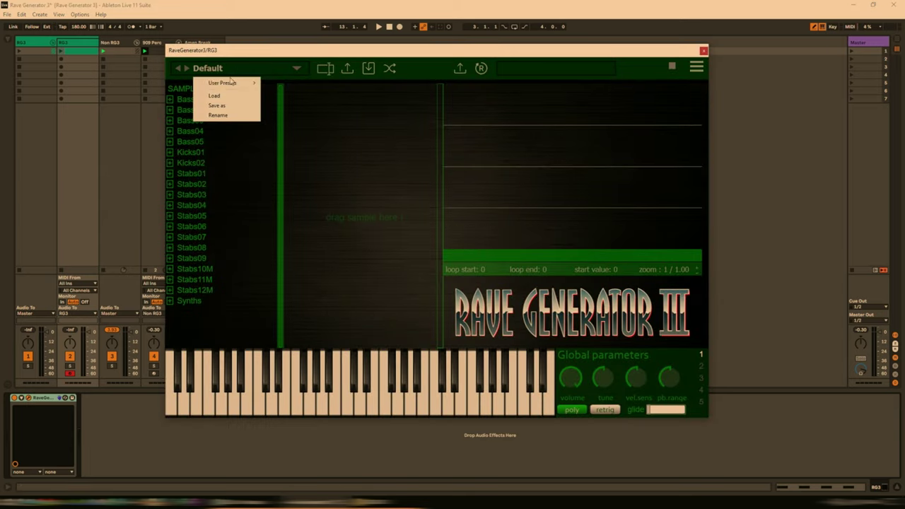
{"action": "mouse_move", "coordinate": [226, 82]}
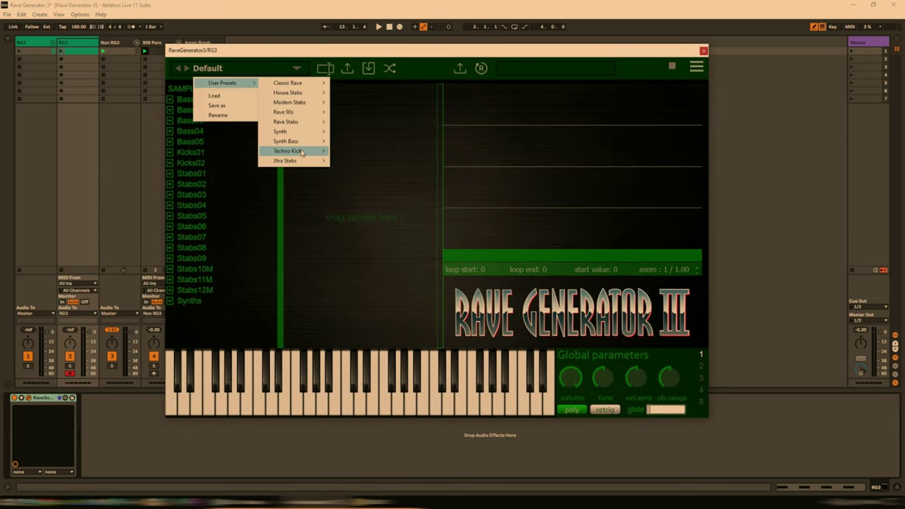
{"action": "mouse_move", "coordinate": [300, 151]}
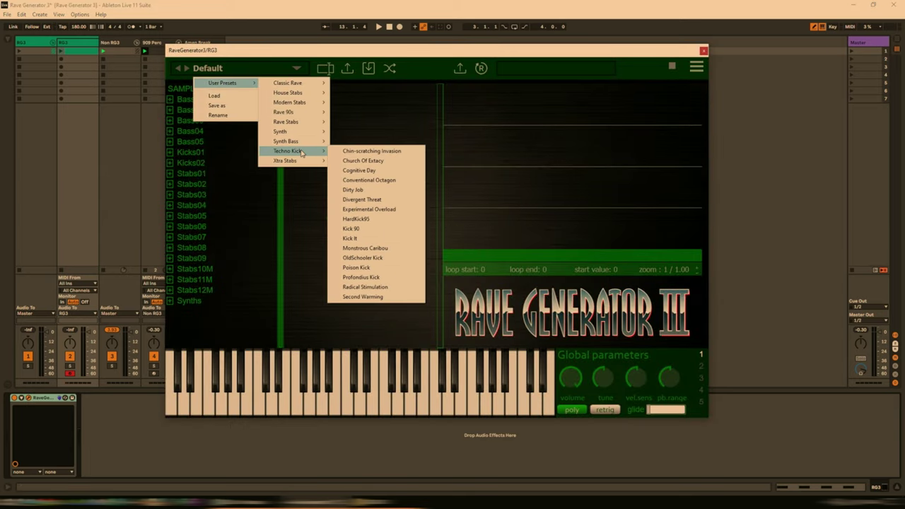
{"action": "left_click", "coordinate": [395, 152]}
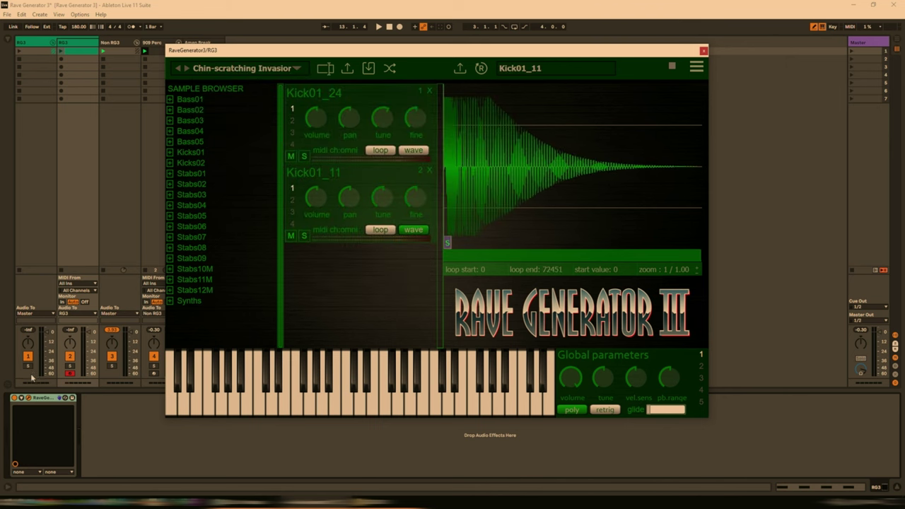
Move the plugin window clear of the tracks, play the first scene, and switch to the Church Of Extacy preset.
{"action": "left_click_drag", "start_coordinate": [219, 56], "coordinate": [292, 55]}
{"action": "left_click", "coordinate": [169, 149]}
{"action": "key", "text": "space"}
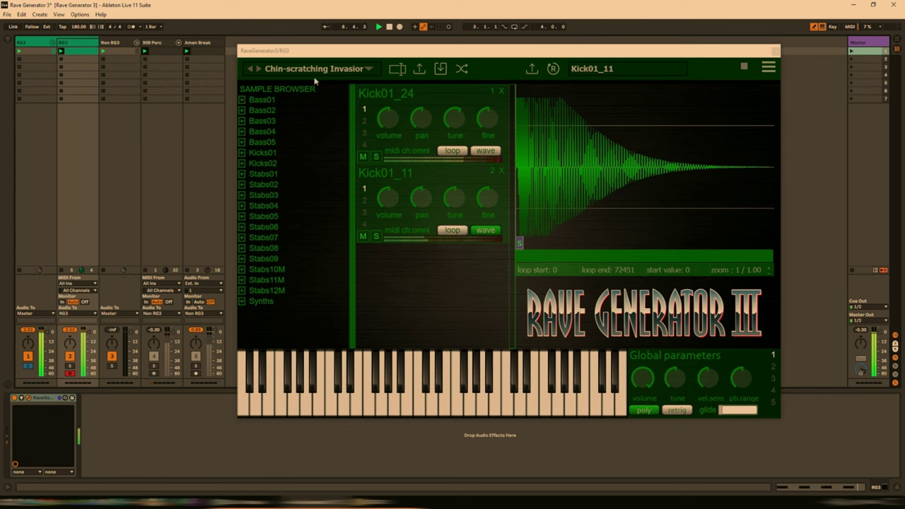
{"action": "left_click", "coordinate": [258, 68]}
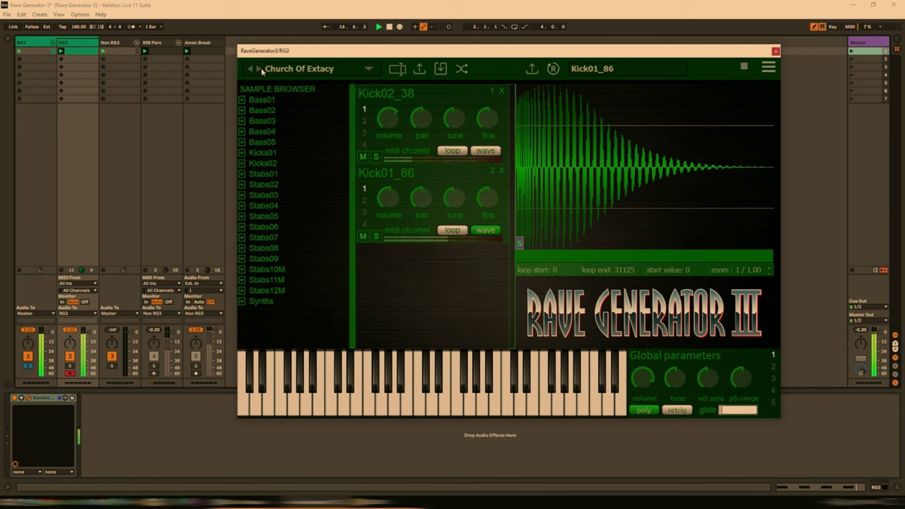
Audition the Techno Kick presets one after another from Cognitive Day through to Second Warning.
{"action": "left_click", "coordinate": [259, 69]}
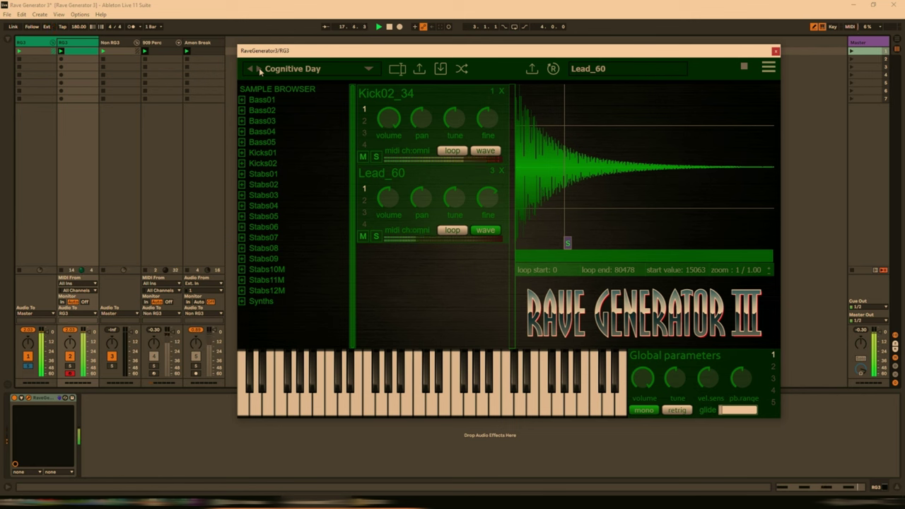
{"action": "left_click", "coordinate": [259, 68]}
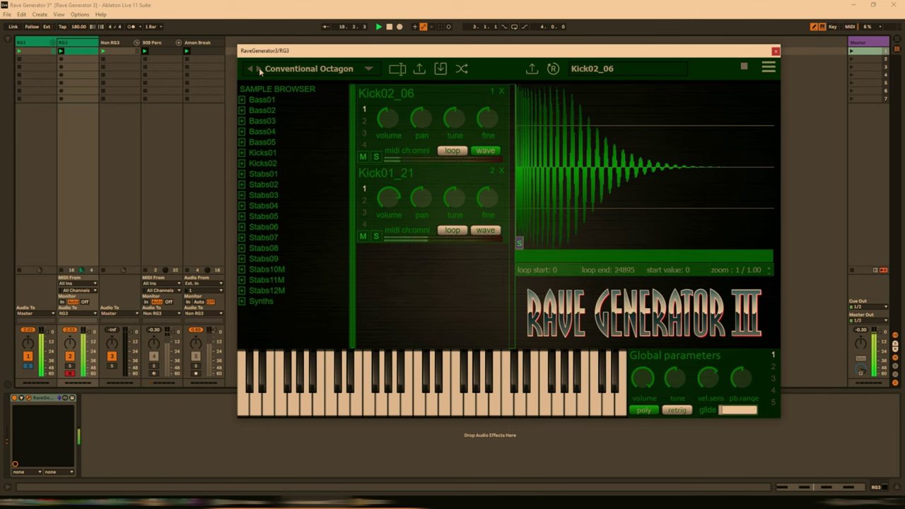
{"action": "left_click", "coordinate": [259, 68]}
{"action": "left_click", "coordinate": [259, 69]}
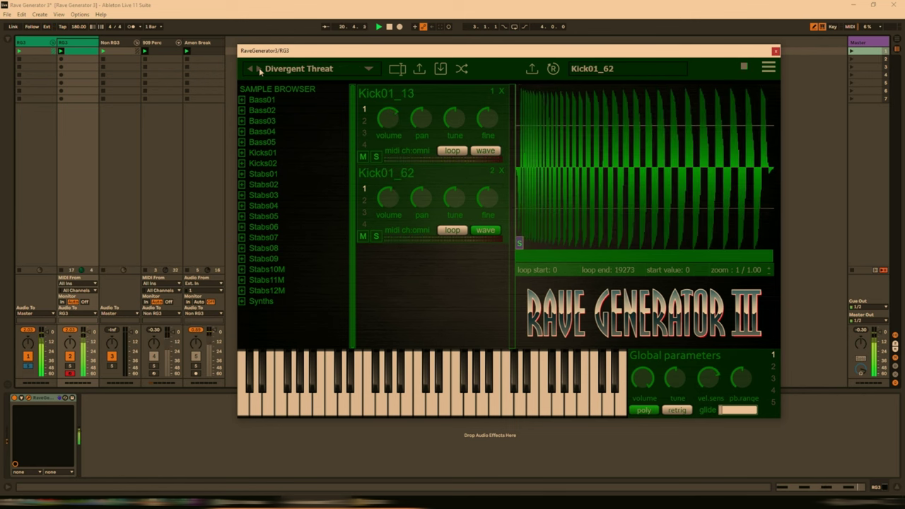
{"action": "left_click", "coordinate": [258, 68]}
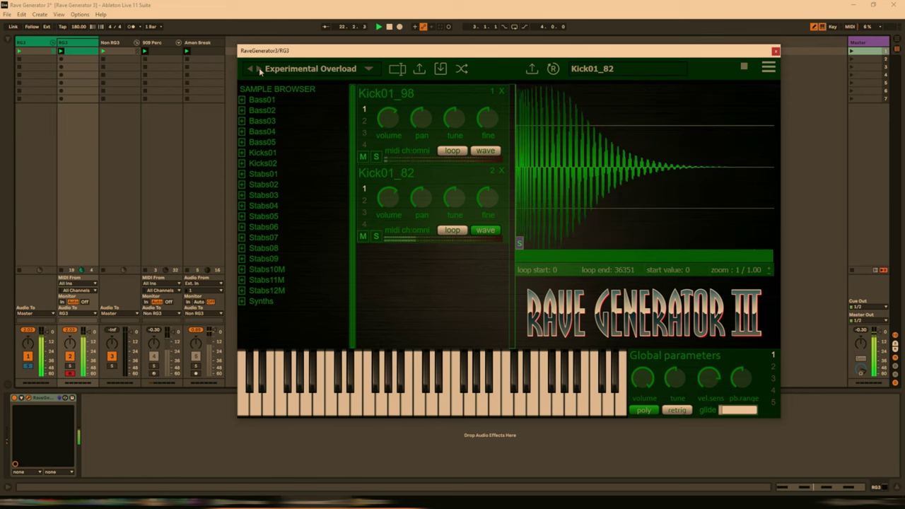
{"action": "left_click", "coordinate": [259, 68]}
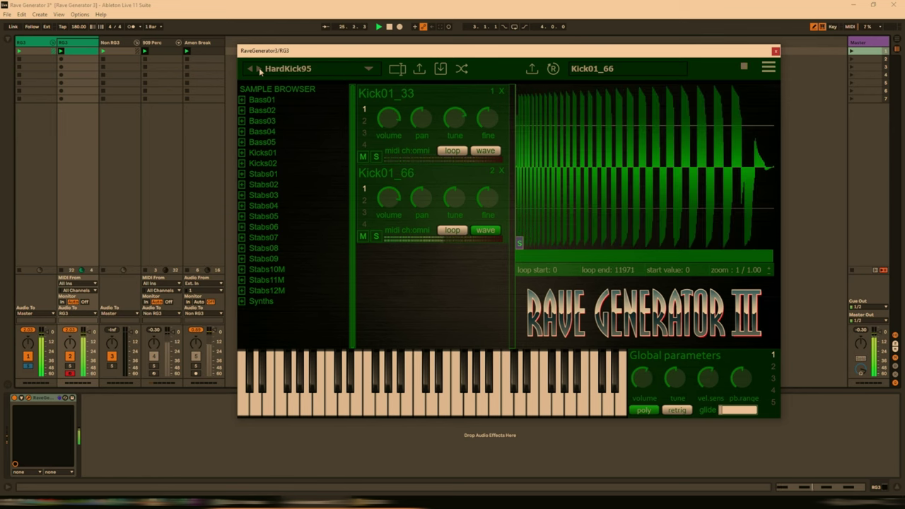
{"action": "left_click", "coordinate": [258, 68]}
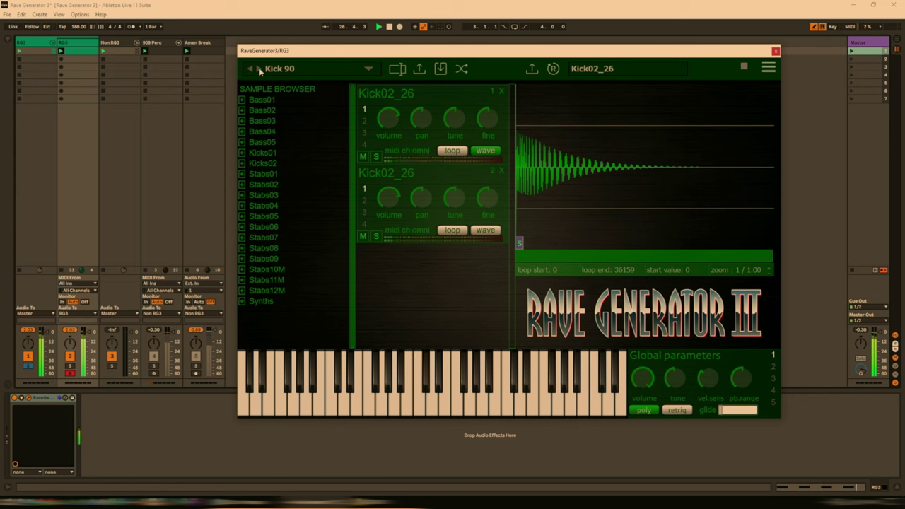
{"action": "left_click", "coordinate": [259, 69]}
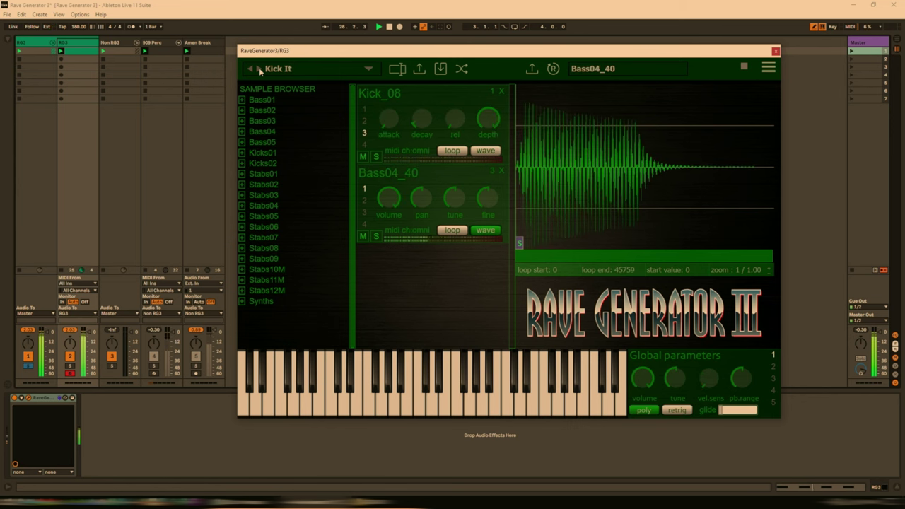
{"action": "left_click", "coordinate": [259, 69]}
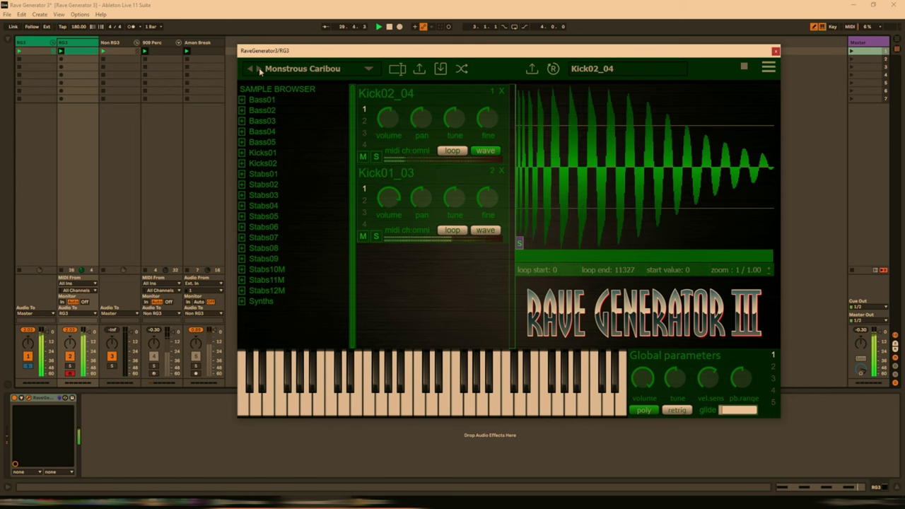
{"action": "left_click", "coordinate": [259, 69]}
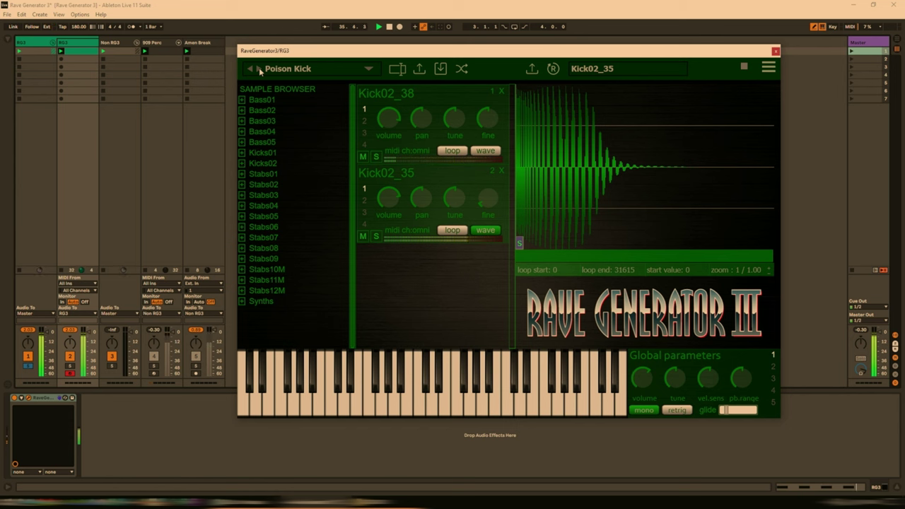
{"action": "left_click", "coordinate": [258, 69]}
{"action": "left_click", "coordinate": [258, 68]}
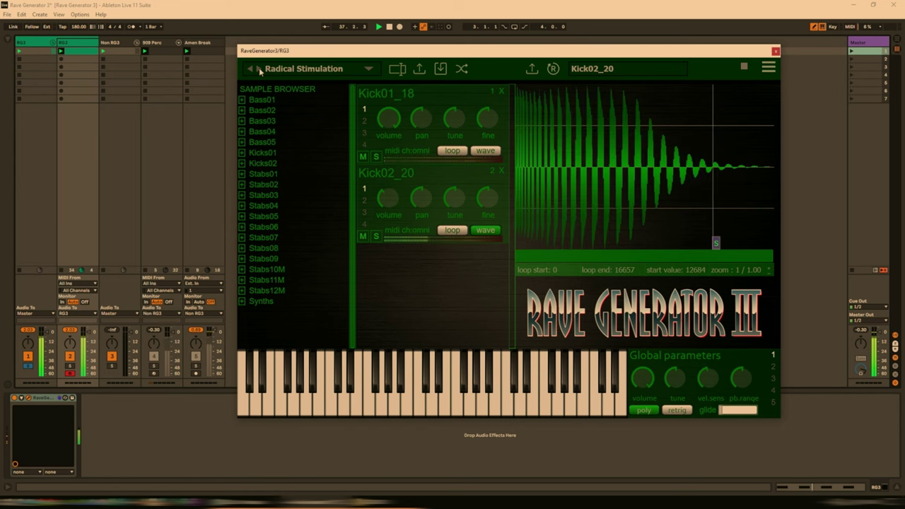
{"action": "left_click", "coordinate": [259, 68]}
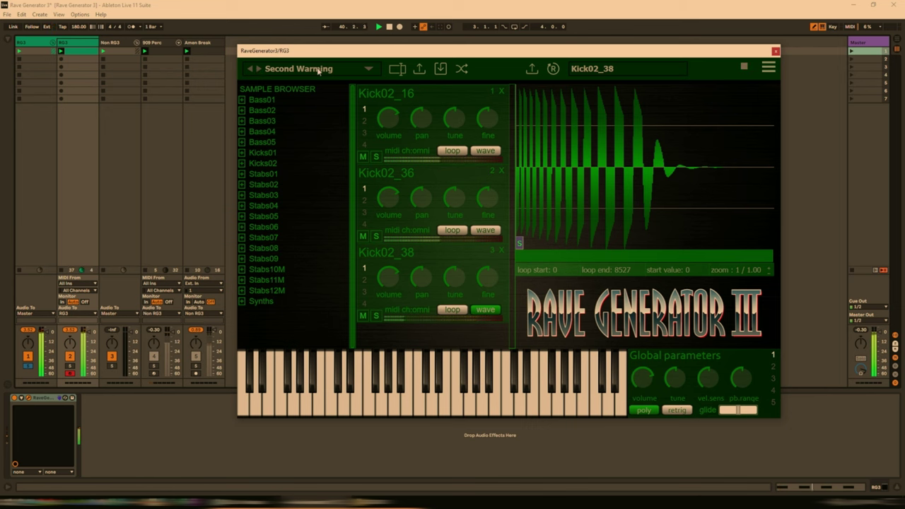
Duplicate the last C3 note at the end of the RG3 track's four-bar clip and start playback.
{"action": "key", "text": "shift+Tab"}
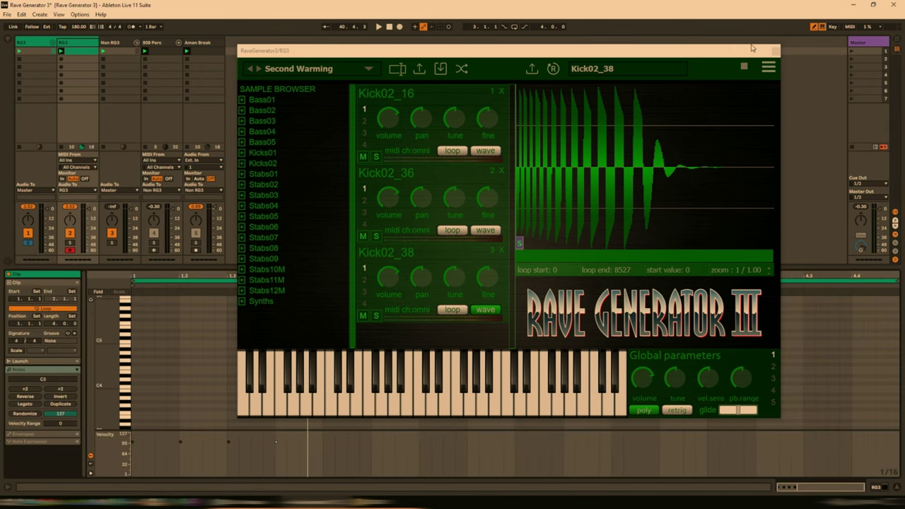
{"action": "left_click", "coordinate": [775, 50]}
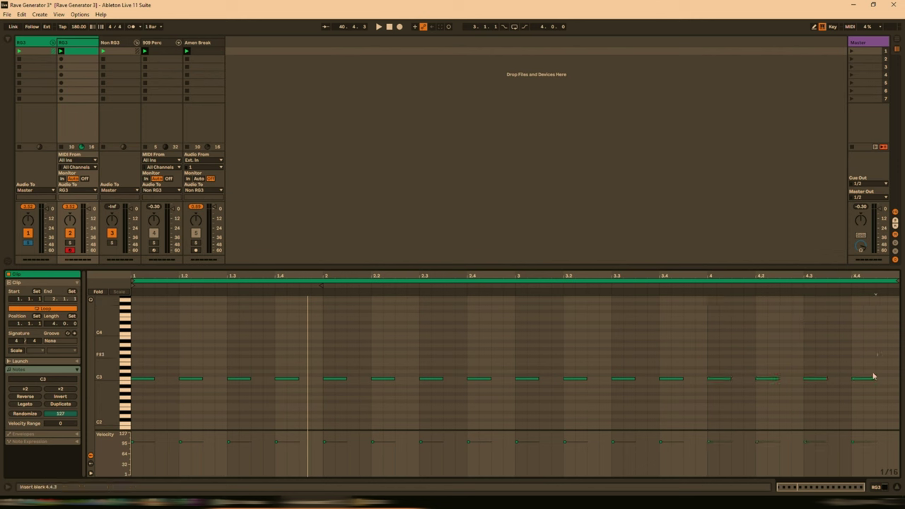
{"action": "left_click", "coordinate": [870, 378]}
{"action": "key", "text": "ctrl+d"}
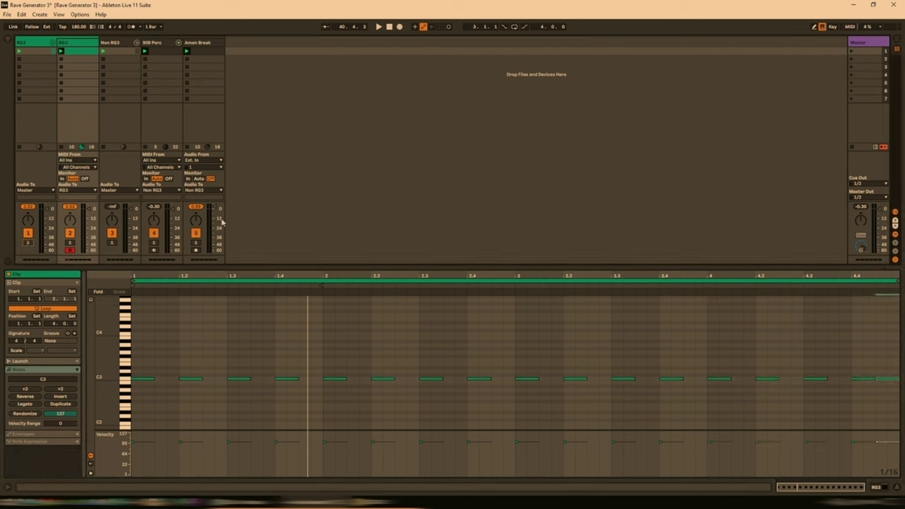
{"action": "left_click_drag", "start_coordinate": [234, 267], "coordinate": [236, 317]}
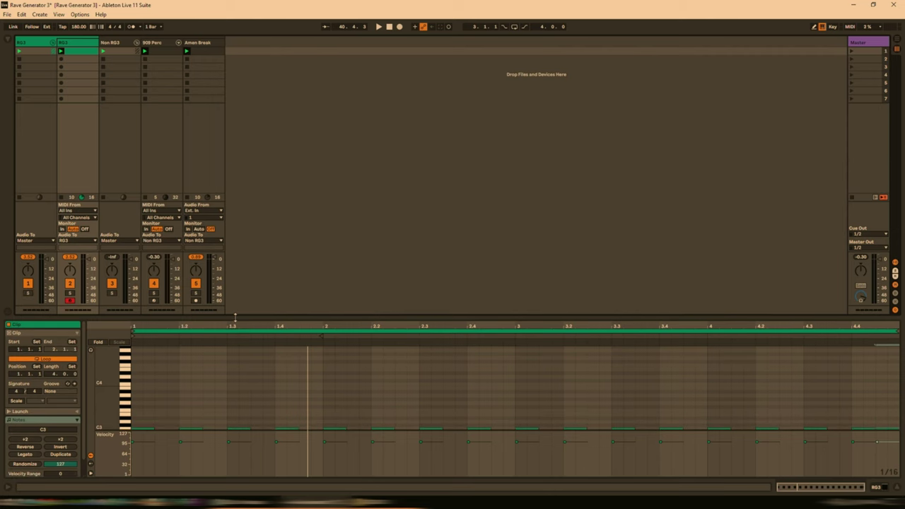
{"action": "key", "text": "space"}
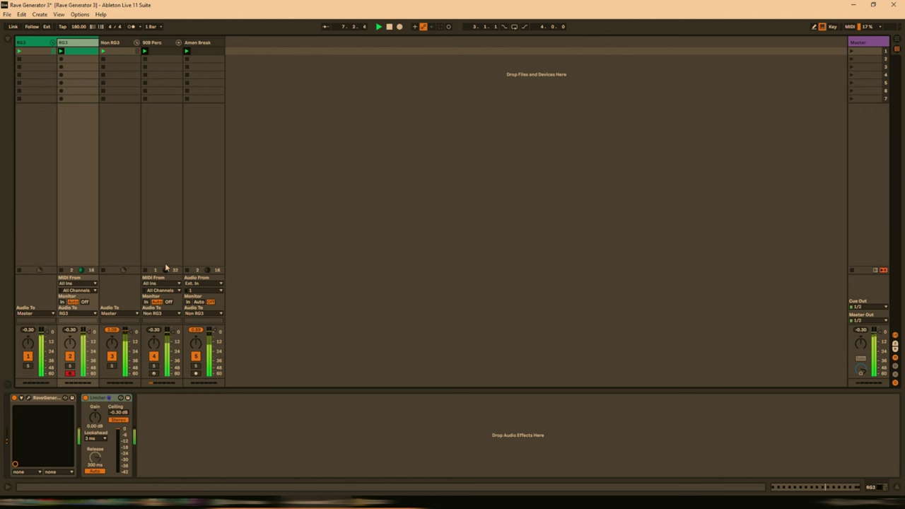
Duplicate the RG3 instrument track and open the RaveGenerator3 plugin on the copy used as the Lead track.
{"action": "right_click", "coordinate": [84, 45]}
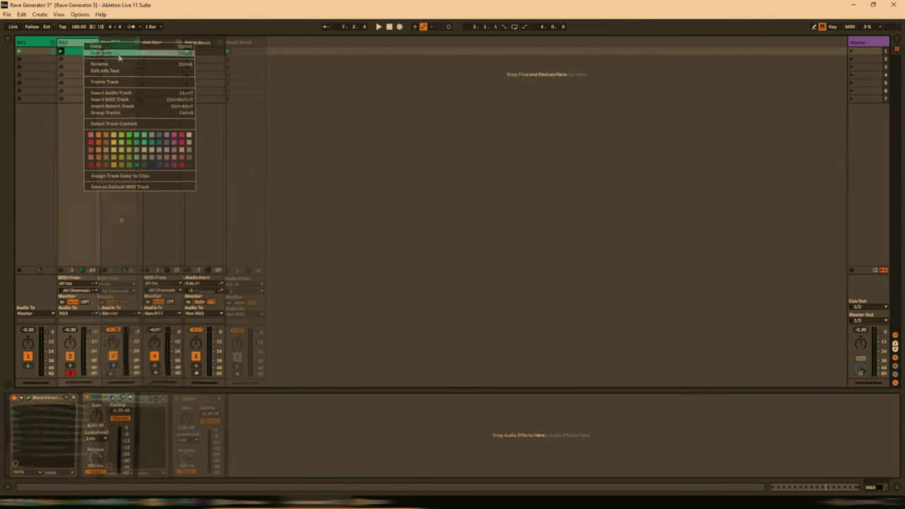
{"action": "left_click", "coordinate": [120, 74]}
{"action": "left_click", "coordinate": [120, 397]}
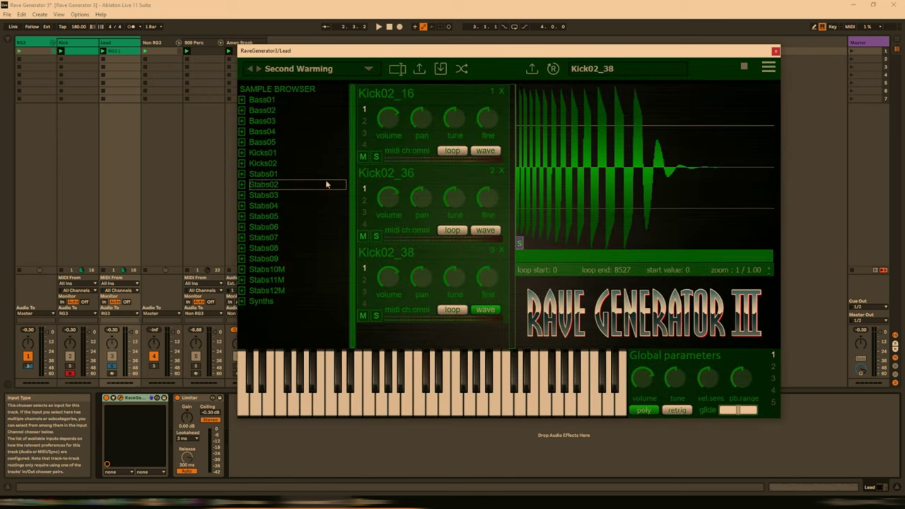
{"action": "left_click_drag", "start_coordinate": [426, 52], "coordinate": [395, 56]}
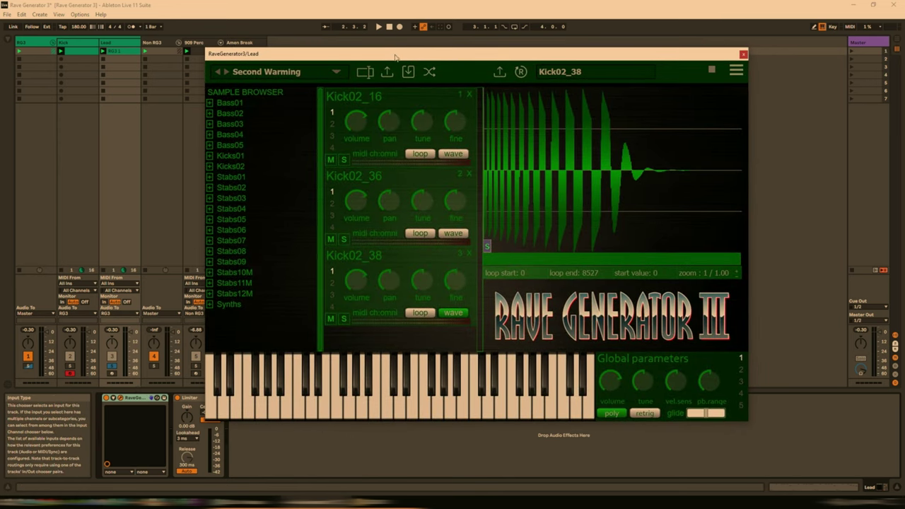
Load the Belgium Stab preset from the Classic Rave user presets into the Lead plugin and start playback.
{"action": "left_click", "coordinate": [296, 73]}
{"action": "mouse_move", "coordinate": [272, 86]}
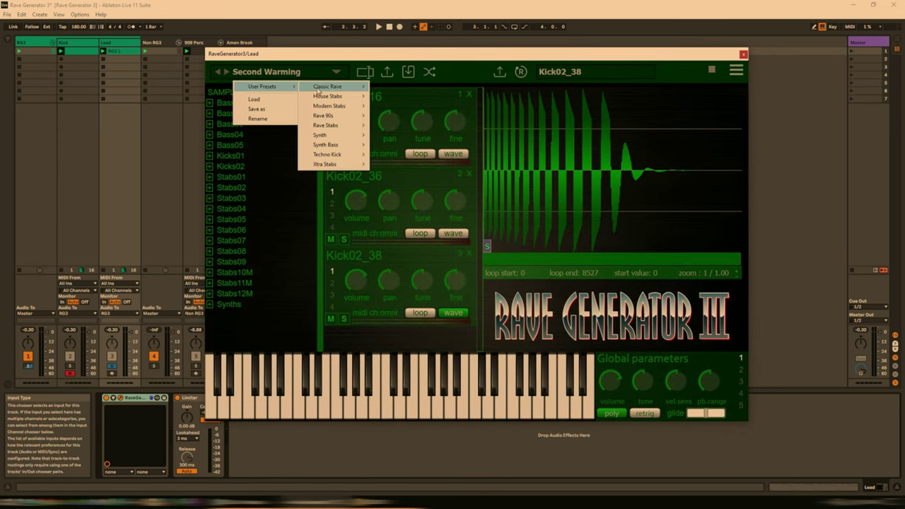
{"action": "mouse_move", "coordinate": [318, 91]}
{"action": "left_click", "coordinate": [409, 86]}
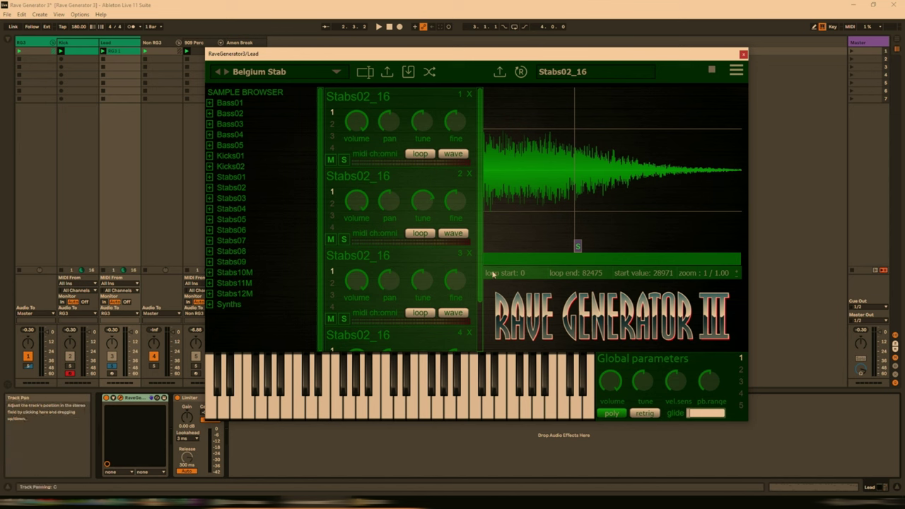
{"action": "key", "text": "space"}
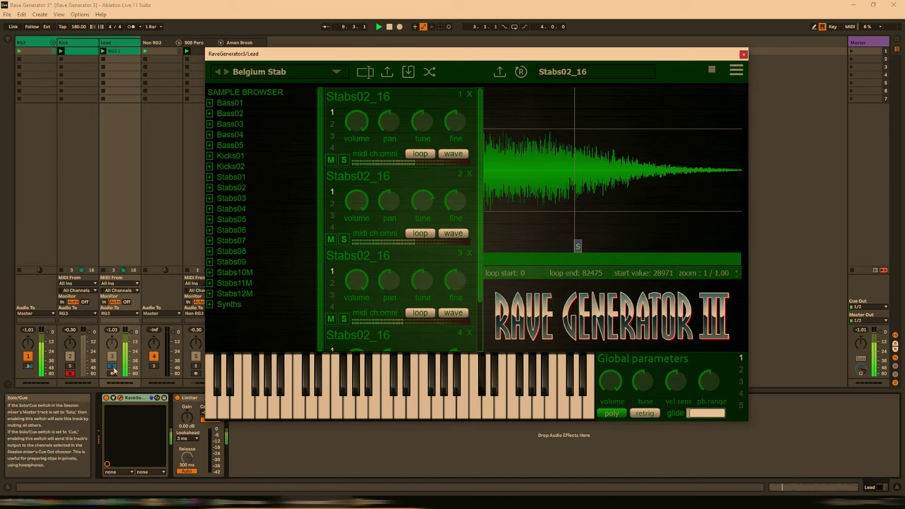
Unsolo the Lead track and audition the Classic Rave presets from Bitchy Genetics through to Don't Revelate.
{"action": "left_click", "coordinate": [113, 369]}
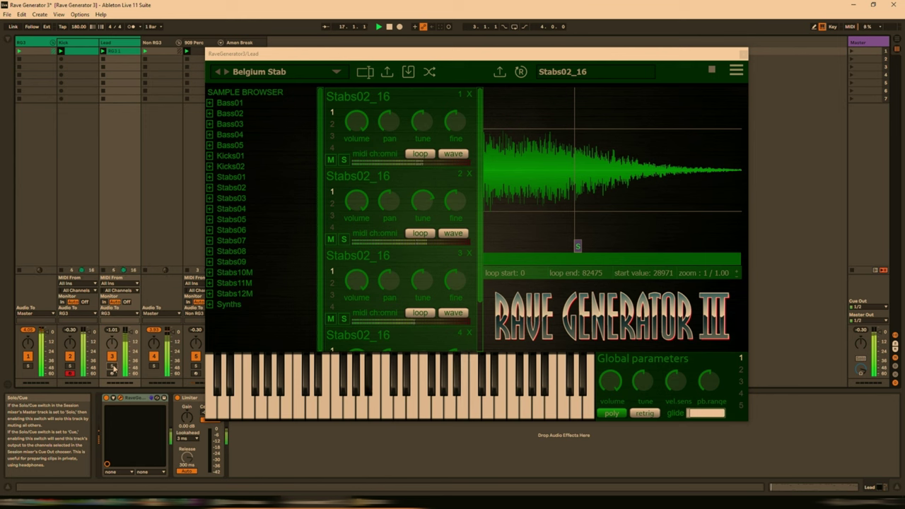
{"action": "left_click", "coordinate": [228, 72]}
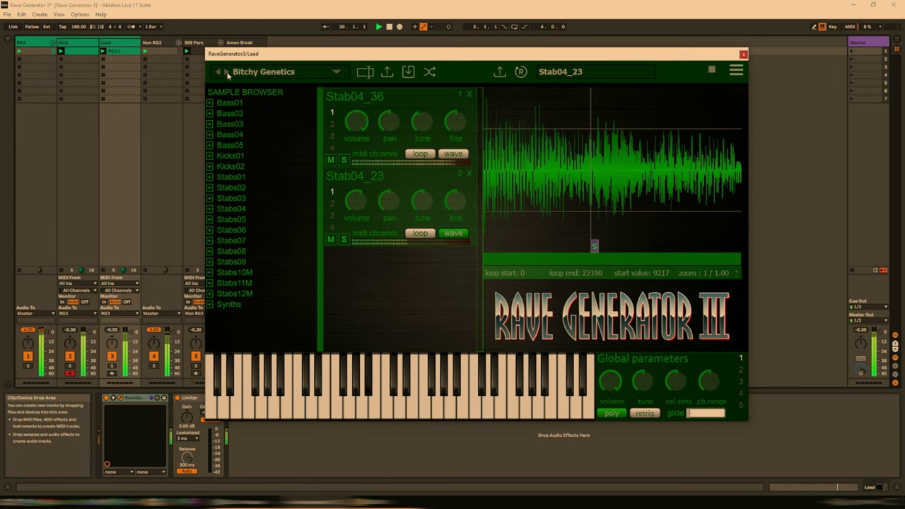
{"action": "left_click", "coordinate": [227, 72]}
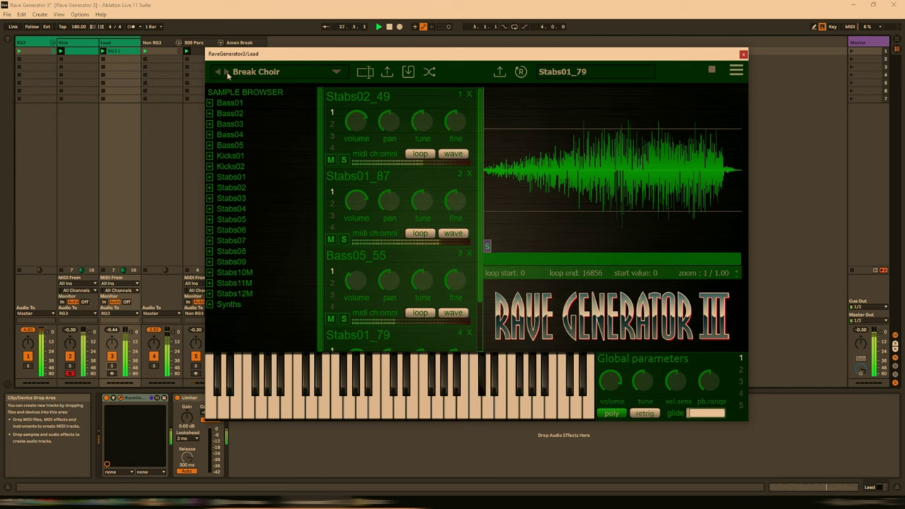
{"action": "left_click", "coordinate": [227, 74]}
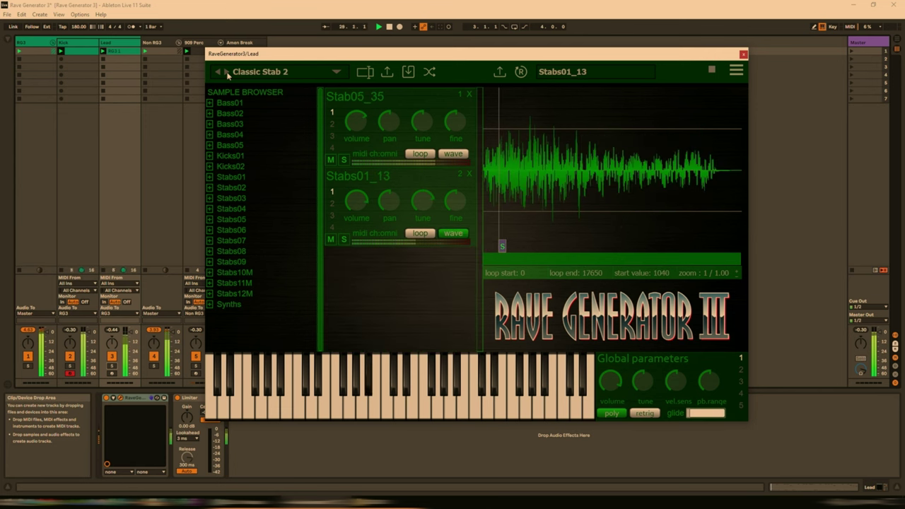
{"action": "left_click", "coordinate": [228, 75]}
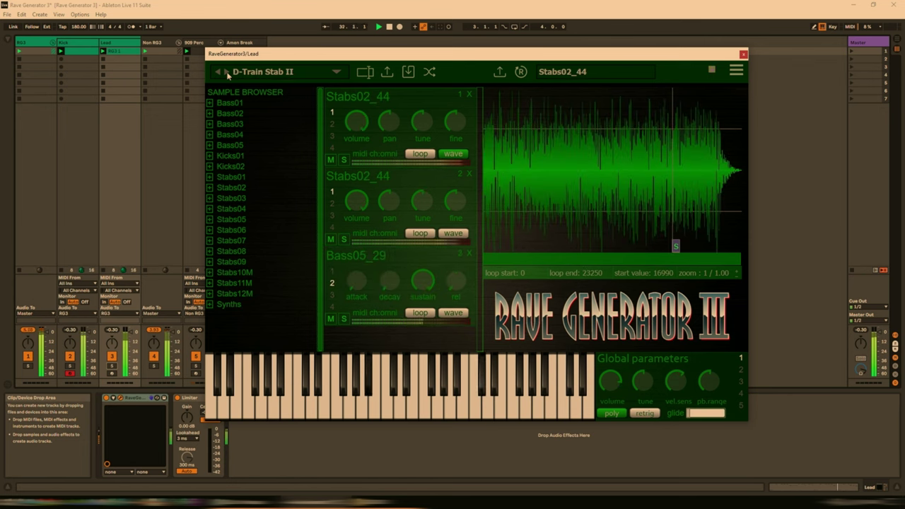
{"action": "left_click", "coordinate": [227, 74]}
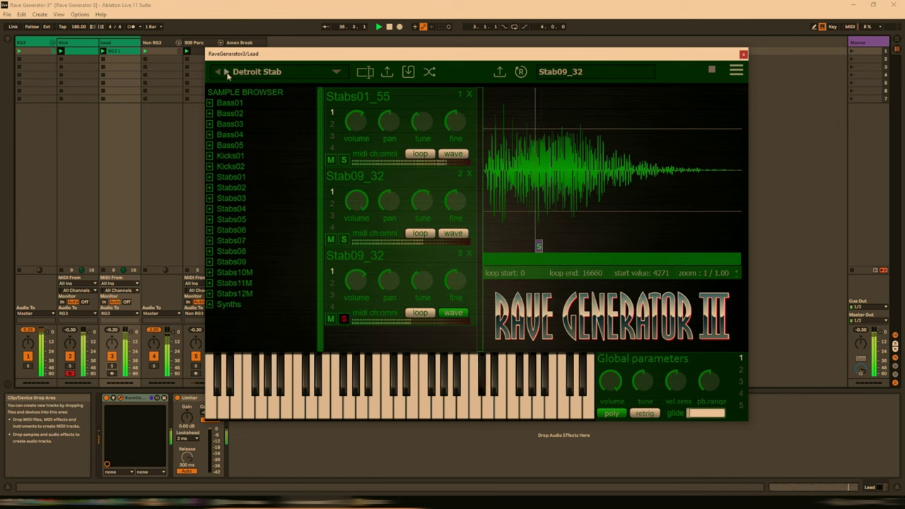
{"action": "left_click", "coordinate": [227, 74]}
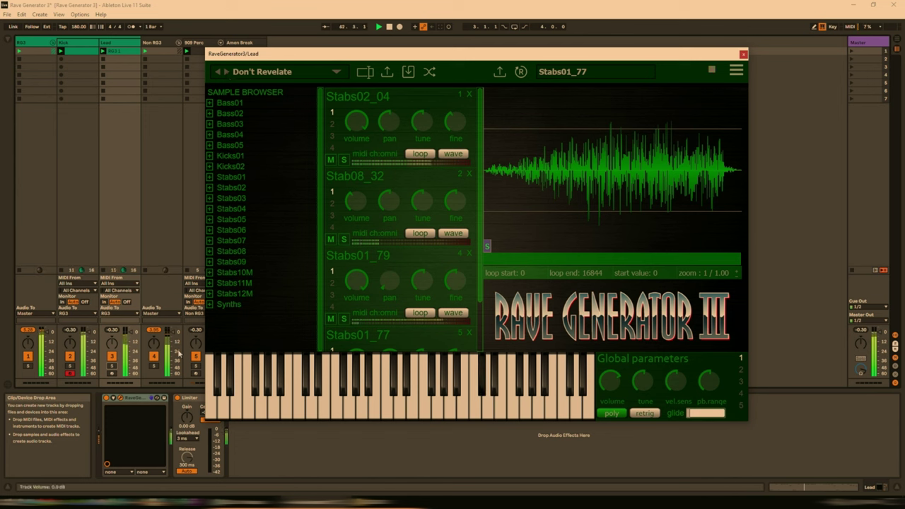
Solo the Lead track and advance its preset through Fall Stab to Funky Stab 4.
{"action": "left_click", "coordinate": [112, 368]}
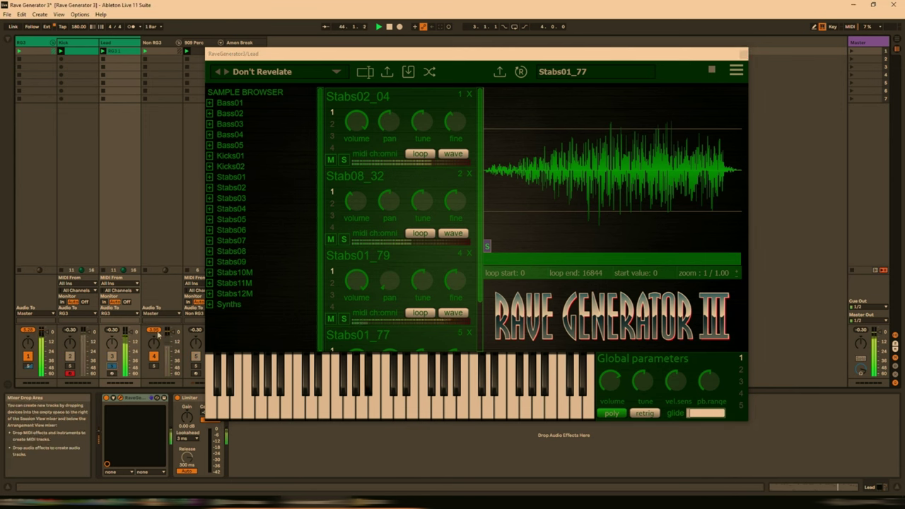
{"action": "left_click", "coordinate": [226, 72]}
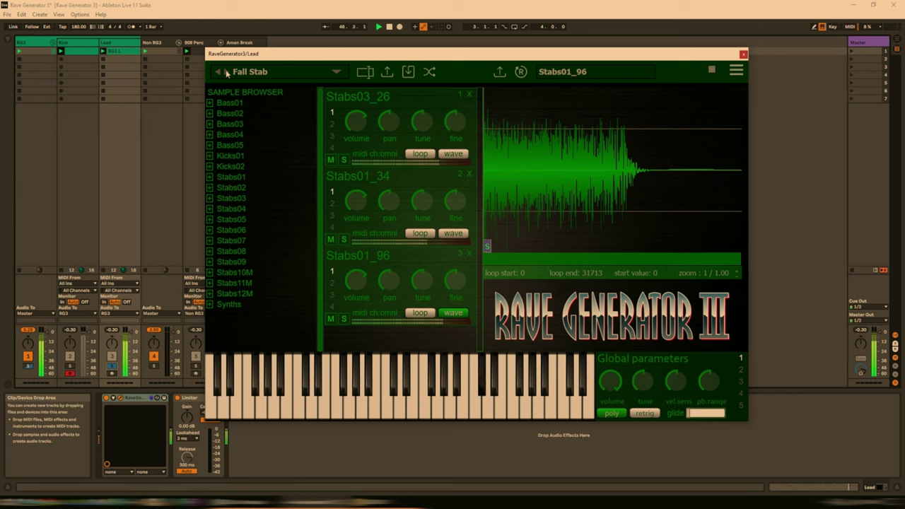
{"action": "left_click", "coordinate": [226, 72]}
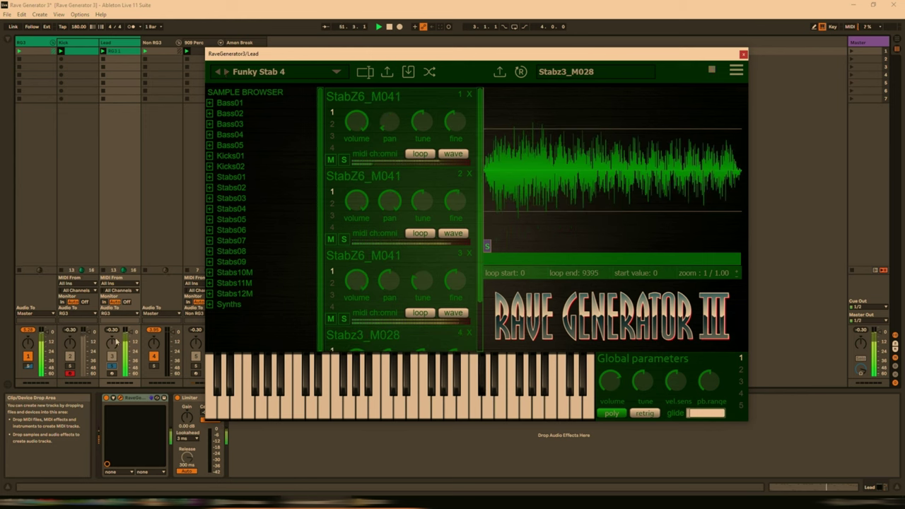
Unsolo the Lead track and advance its preset through Hit House Stab to Hoover Bumper.
{"action": "left_click", "coordinate": [124, 361]}
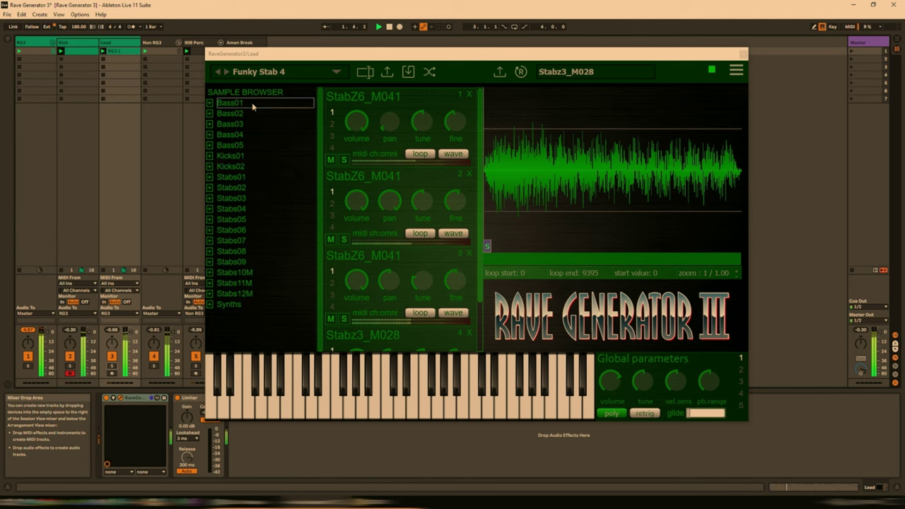
{"action": "left_click", "coordinate": [226, 73]}
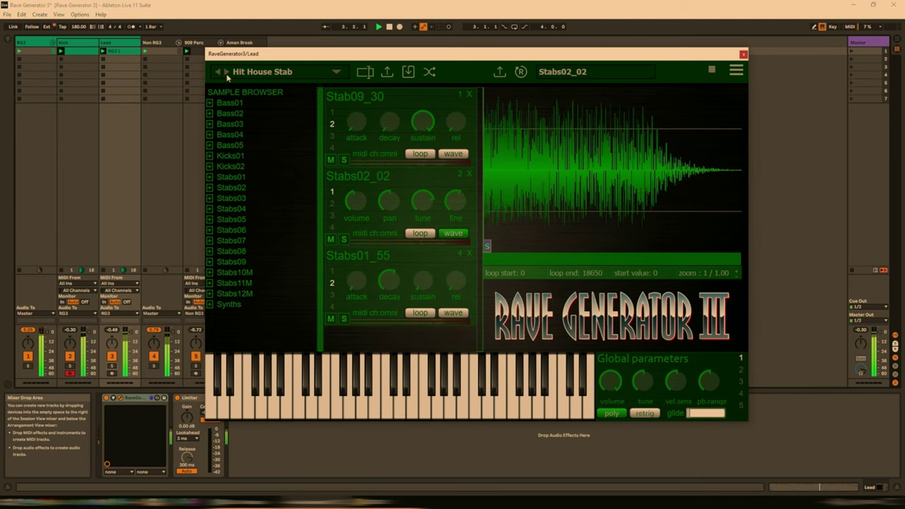
{"action": "left_click", "coordinate": [226, 73]}
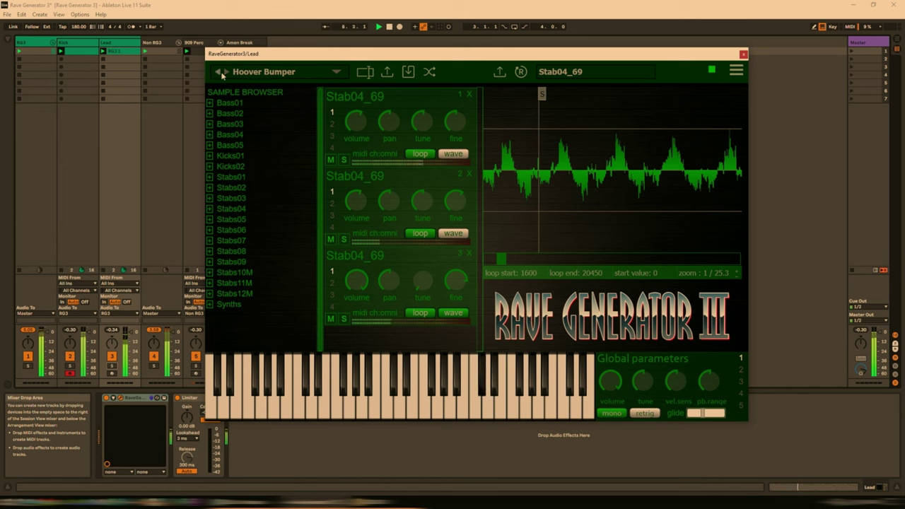
Advance the Lead plugin's preset from House II String through Inner Stab IV, Money Hoover and Old Skool Stab II to OldSchool Techno.
{"action": "left_click", "coordinate": [227, 71]}
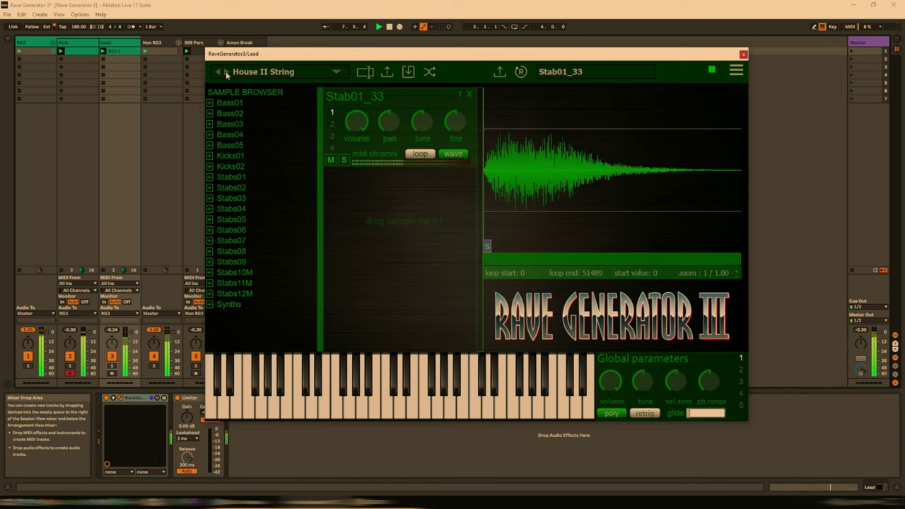
{"action": "left_click", "coordinate": [226, 72]}
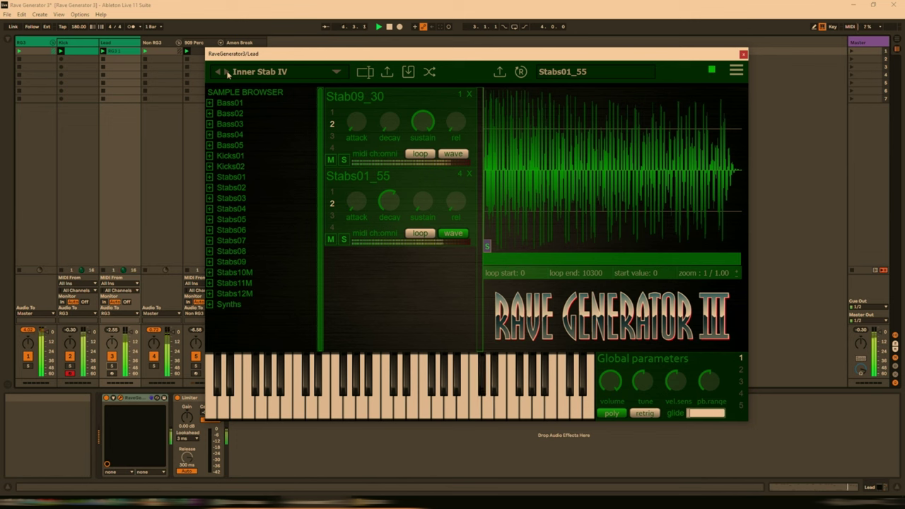
{"action": "left_click", "coordinate": [226, 73]}
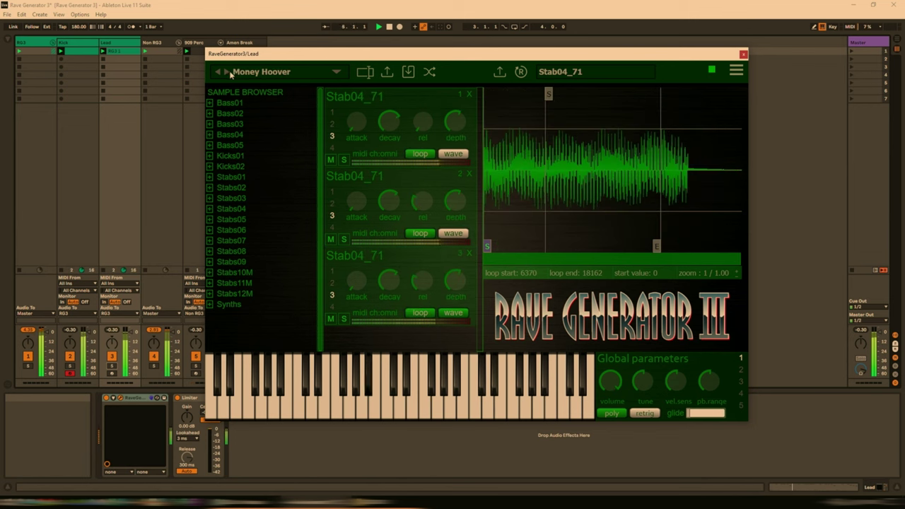
{"action": "left_click", "coordinate": [227, 72]}
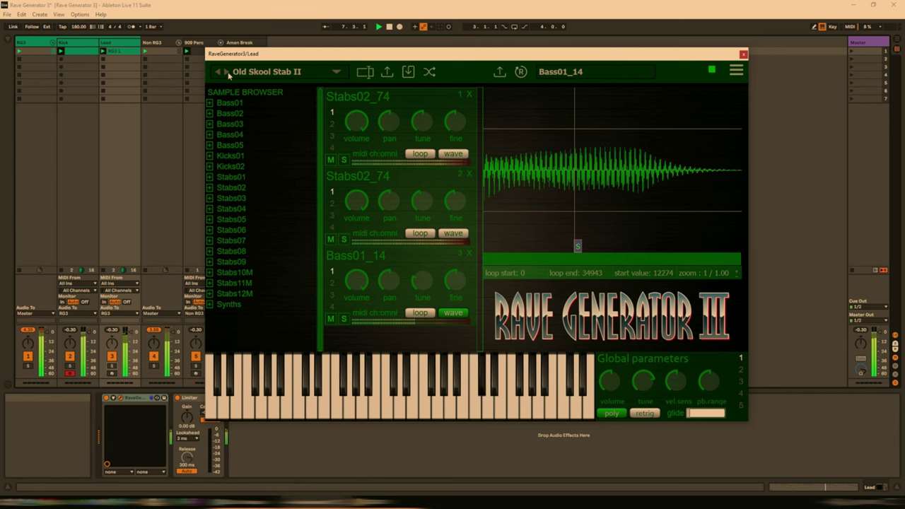
{"action": "left_click", "coordinate": [227, 73]}
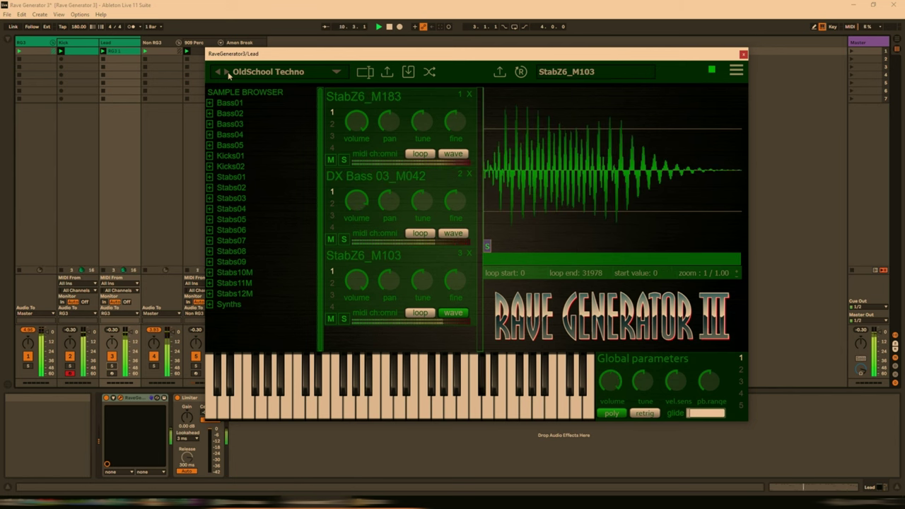
Load the BassOrg preset from the Synth Bass user presets into the Lead plugin and compare it with Climb The Wall.
{"action": "left_click", "coordinate": [233, 74]}
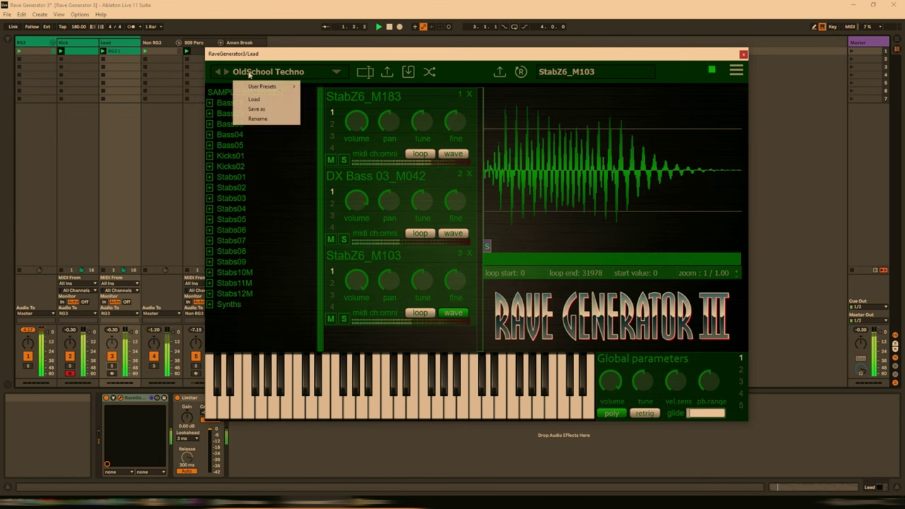
{"action": "mouse_move", "coordinate": [289, 86]}
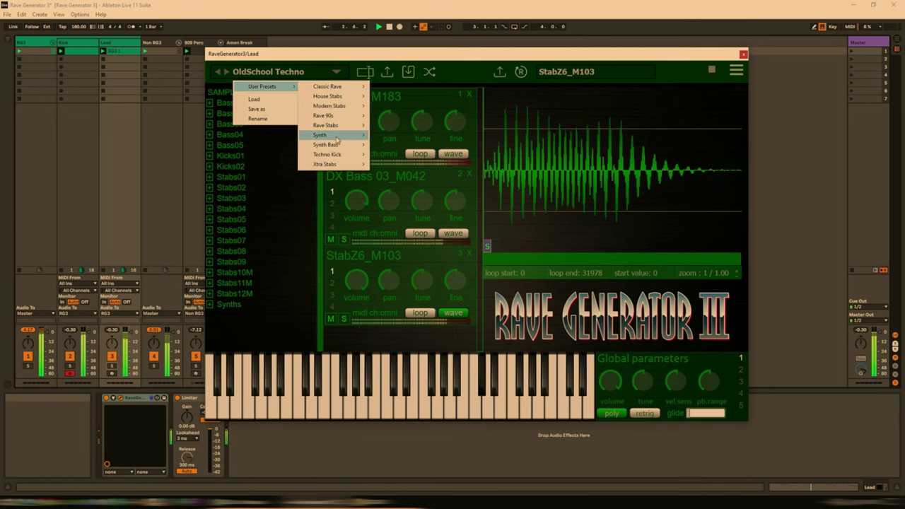
{"action": "mouse_move", "coordinate": [360, 145]}
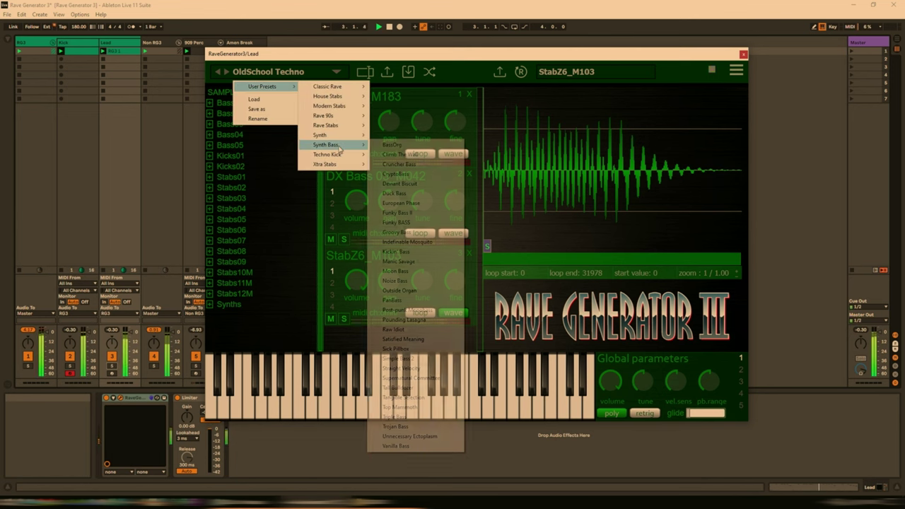
{"action": "left_click", "coordinate": [409, 145]}
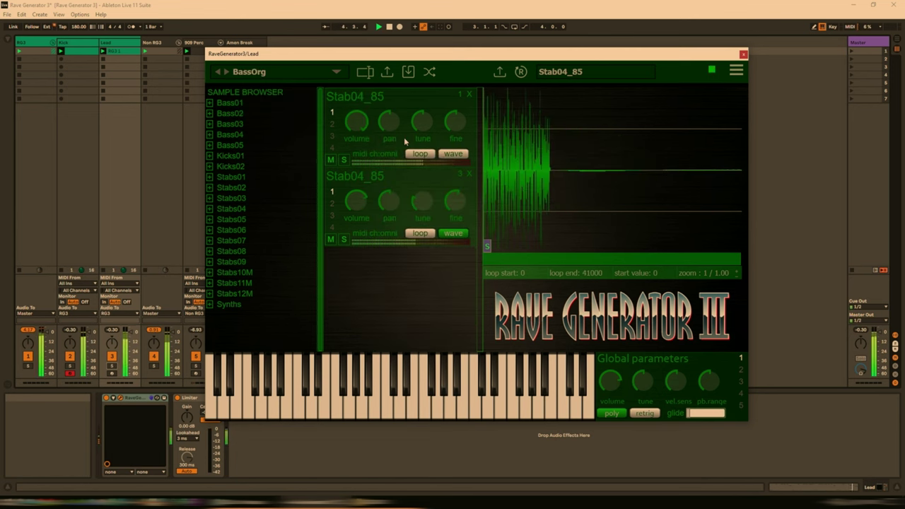
{"action": "left_click", "coordinate": [226, 72]}
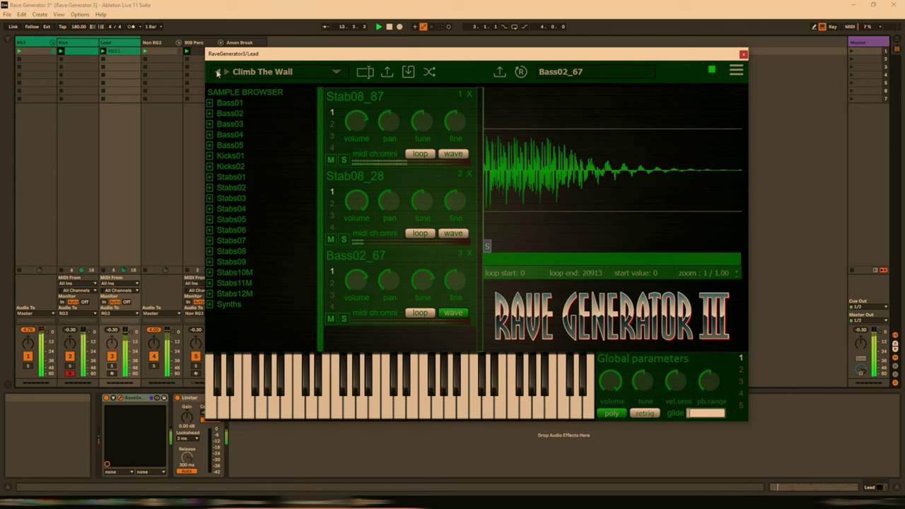
{"action": "left_click", "coordinate": [218, 72]}
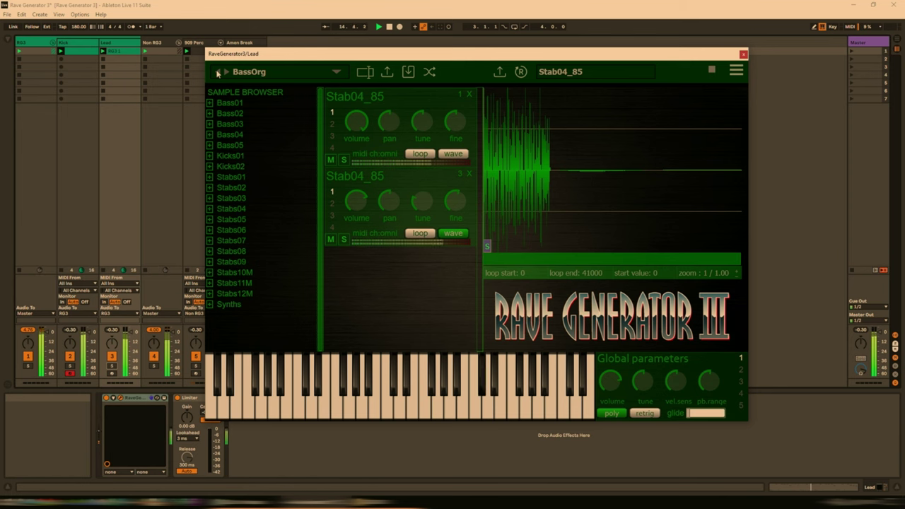
Stop playback, duplicate the Lead track as BassOrg, and launch the first scene.
{"action": "key", "text": "space"}
{"action": "left_click", "coordinate": [743, 54]}
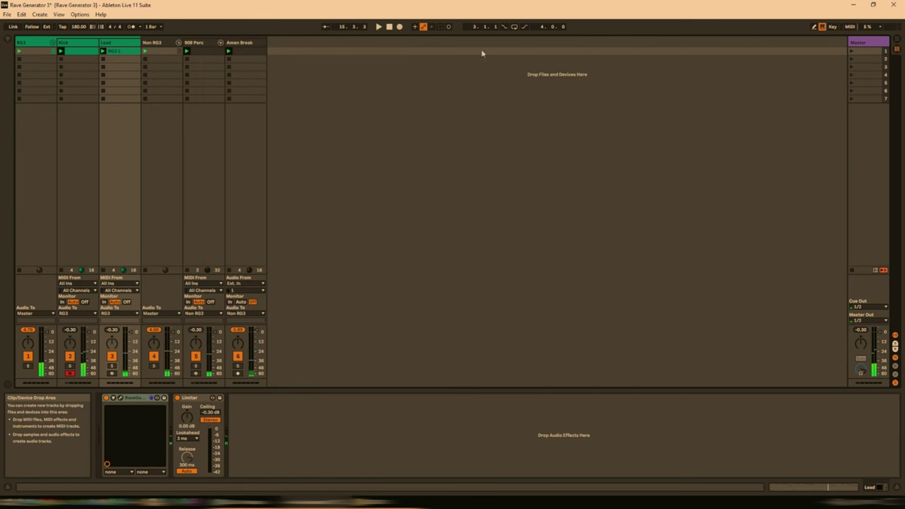
{"action": "right_click", "coordinate": [117, 45]}
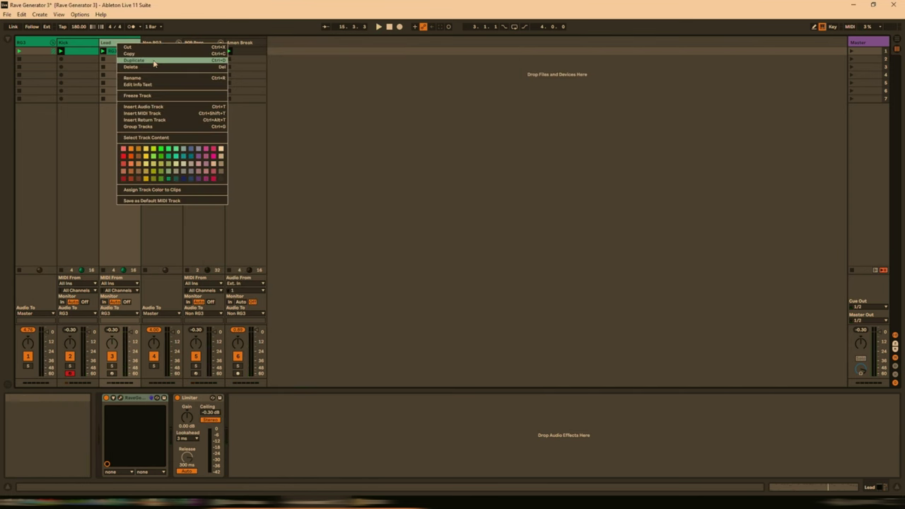
{"action": "left_click", "coordinate": [154, 61]}
{"action": "left_click", "coordinate": [851, 51]}
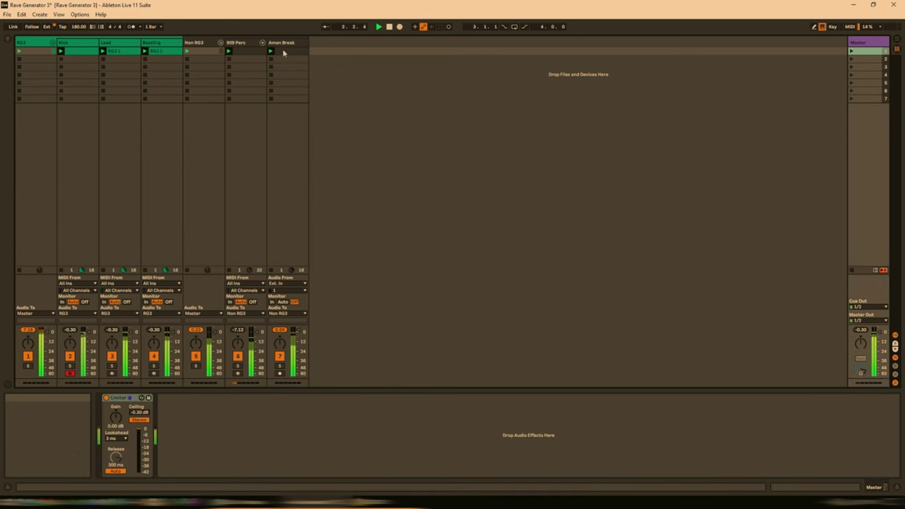
Reopen the plugin on the original Lead track and switch its preset to Belgium Stab and on to Bitchy Genetics.
{"action": "left_click", "coordinate": [118, 47]}
{"action": "left_click", "coordinate": [118, 47]}
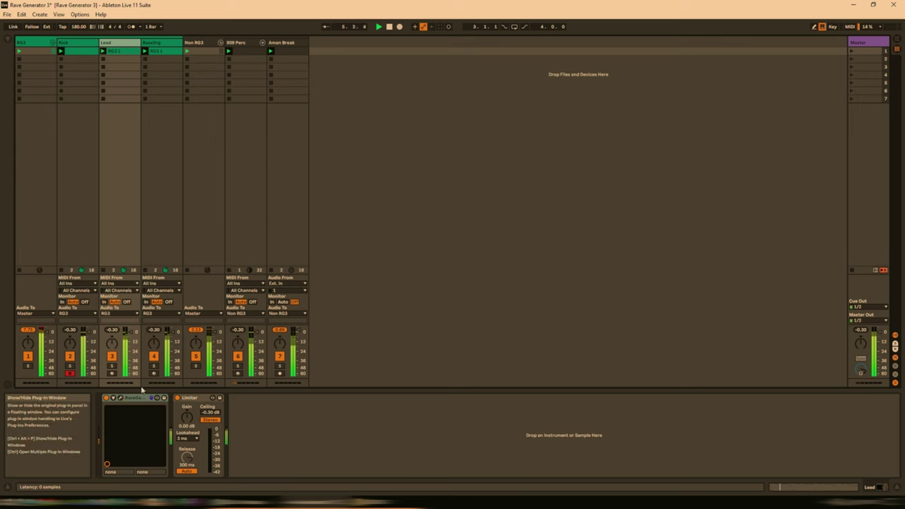
{"action": "left_click", "coordinate": [121, 397]}
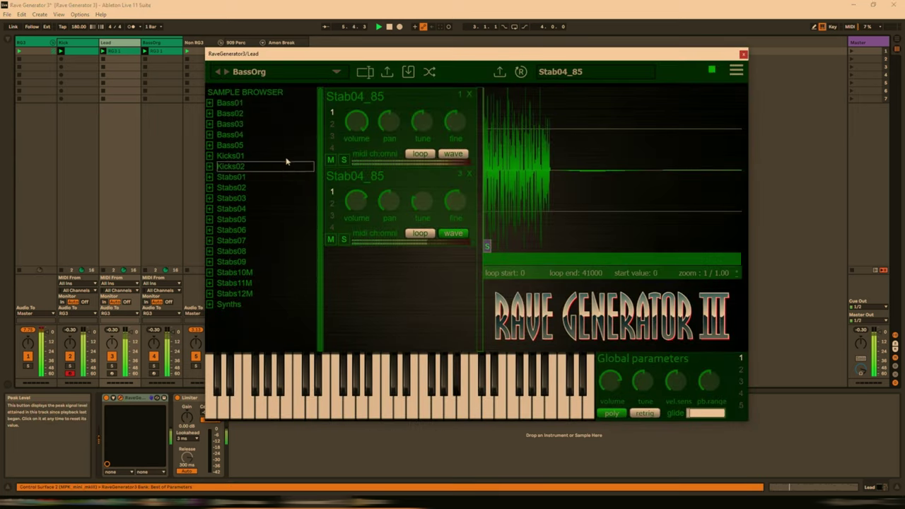
{"action": "left_click", "coordinate": [217, 71]}
{"action": "left_click", "coordinate": [241, 75]}
{"action": "left_click", "coordinate": [226, 71]}
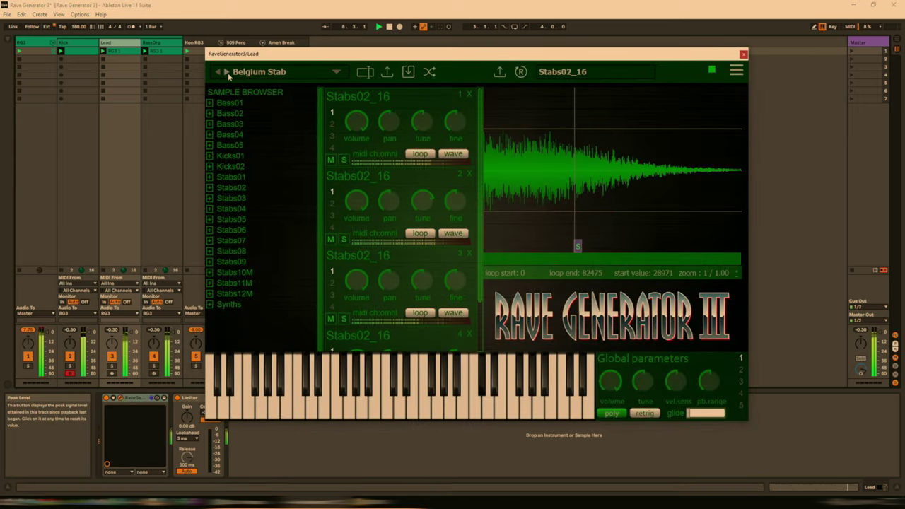
{"action": "left_click", "coordinate": [226, 72]}
Load the Climb The Wall preset from the Synth Bass user presets into the Lead plugin.
{"action": "left_click", "coordinate": [262, 77]}
{"action": "mouse_move", "coordinate": [261, 86]}
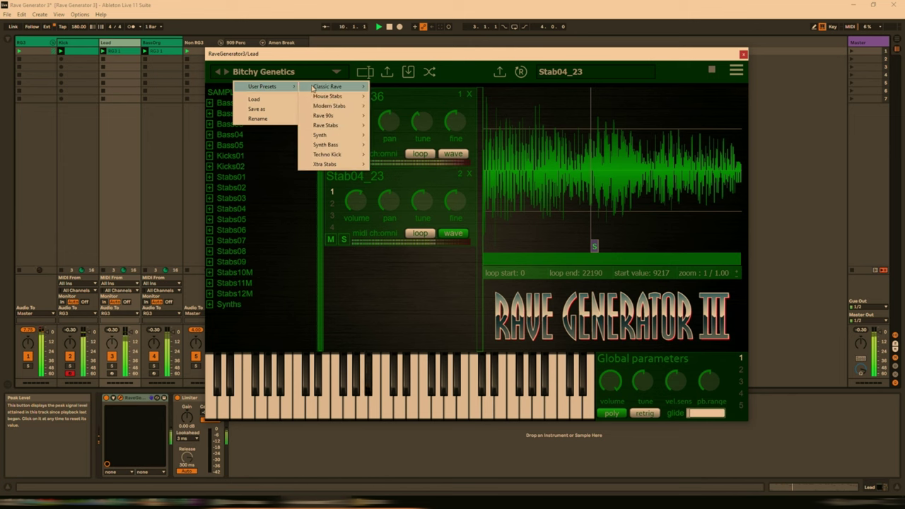
{"action": "mouse_move", "coordinate": [336, 146]}
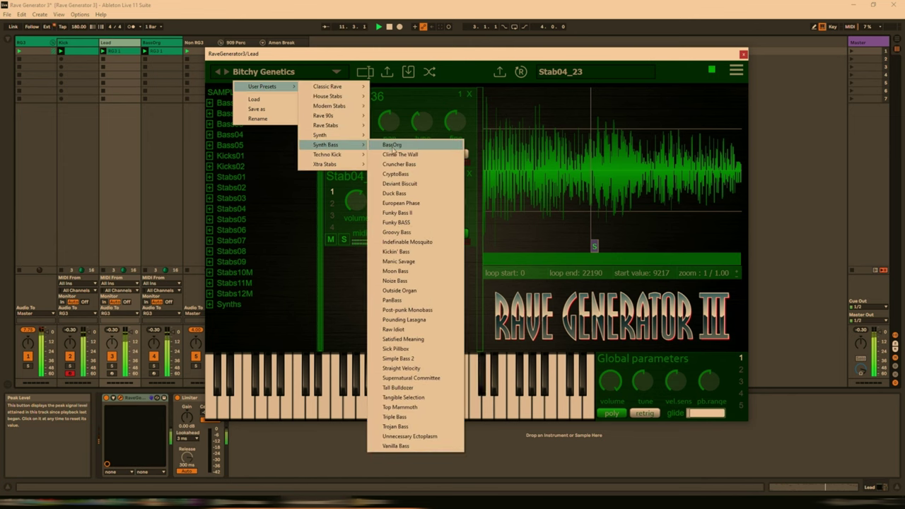
{"action": "left_click", "coordinate": [397, 154]}
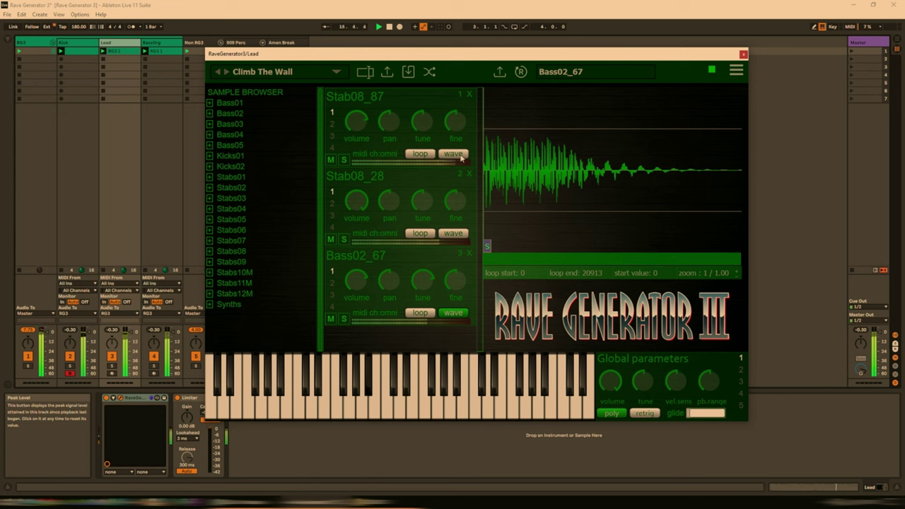
Mute the BassOrg track and load the Amused Sermon preset from the Xtra Stabs user presets into the Lead plugin.
{"action": "left_click", "coordinate": [168, 339]}
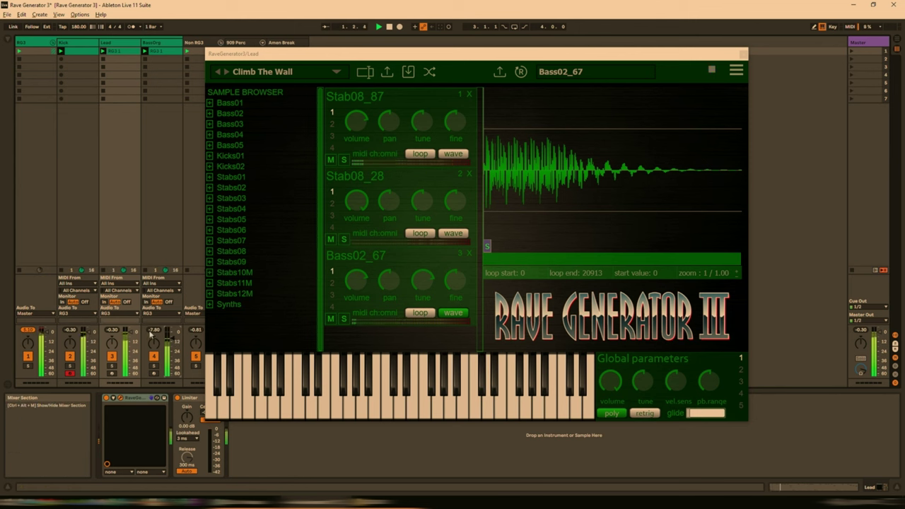
{"action": "left_click", "coordinate": [153, 357]}
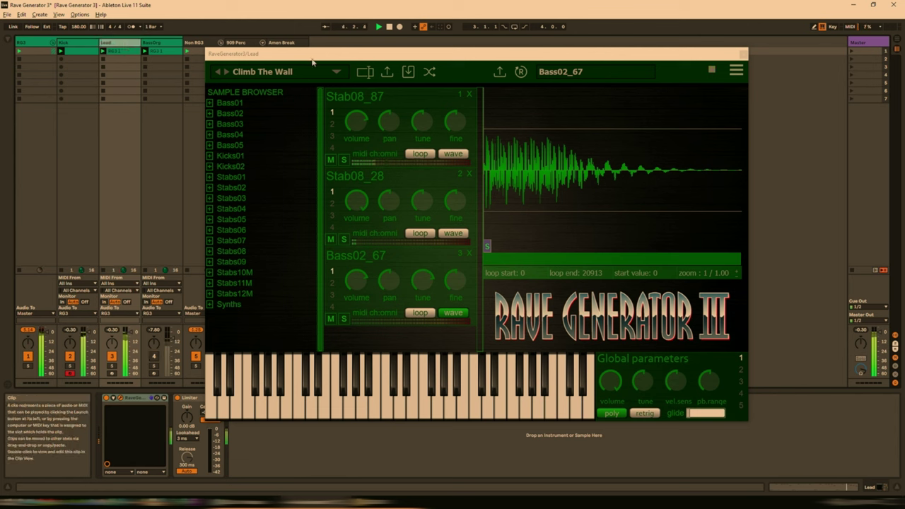
{"action": "left_click", "coordinate": [268, 71]}
{"action": "mouse_move", "coordinate": [282, 86]}
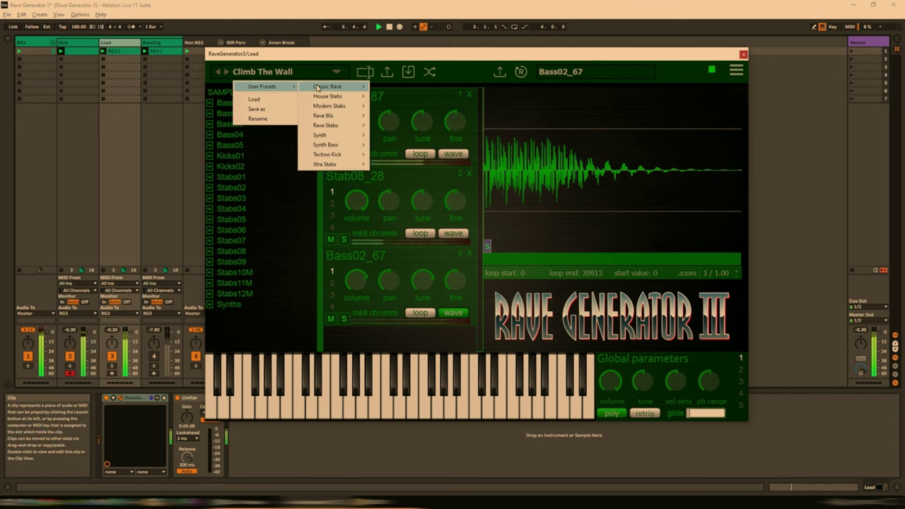
{"action": "mouse_move", "coordinate": [336, 146]}
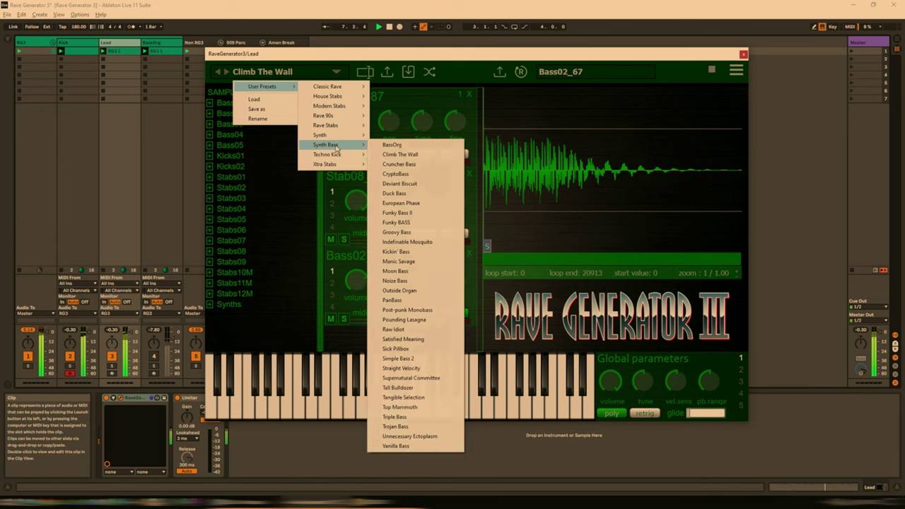
{"action": "mouse_move", "coordinate": [337, 164]}
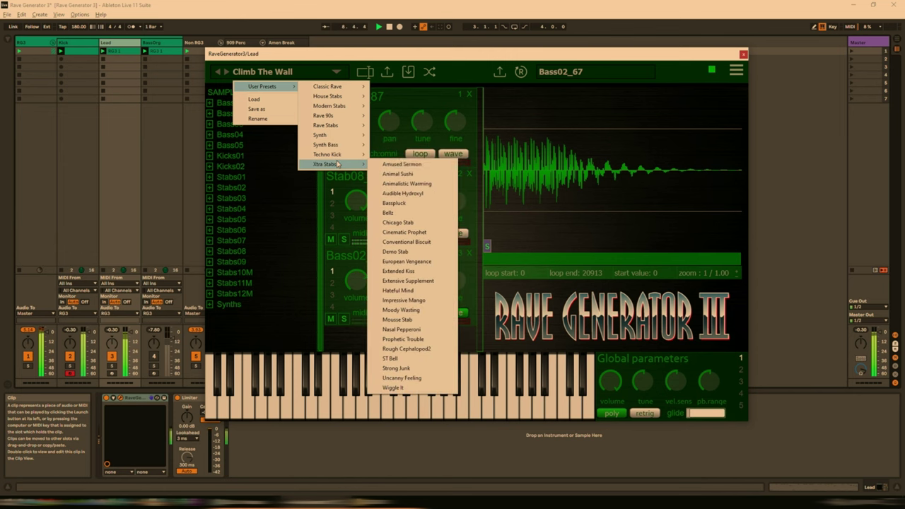
{"action": "left_click", "coordinate": [385, 164]}
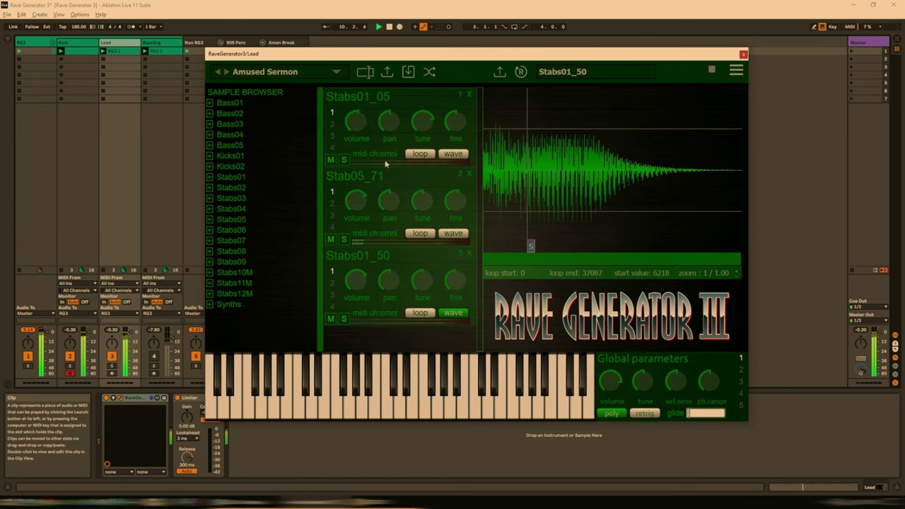
Audition the Xtra Stabs presets from Animal Sushi to Audible Hydroxyl on the Lead track, toggling the BassOrg track on and off again.
{"action": "left_click", "coordinate": [227, 72]}
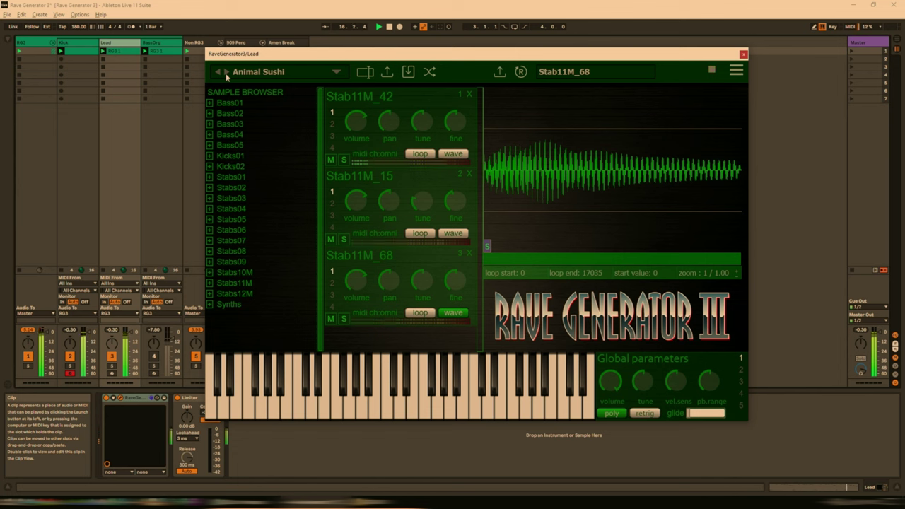
{"action": "left_click", "coordinate": [154, 356]}
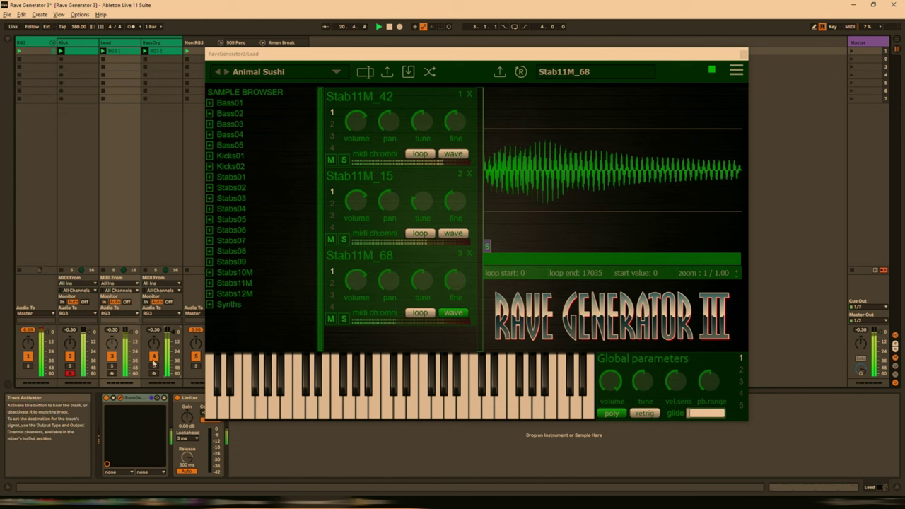
{"action": "left_click", "coordinate": [225, 74]}
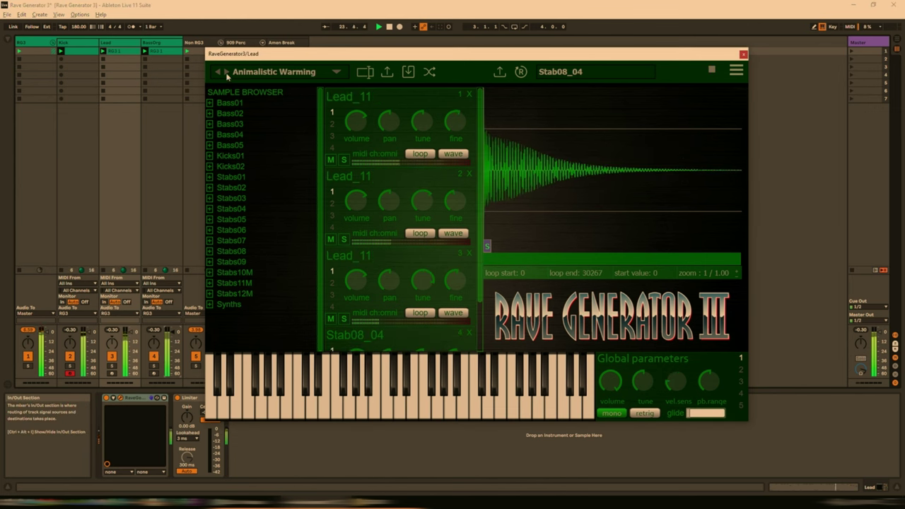
{"action": "left_click", "coordinate": [226, 73]}
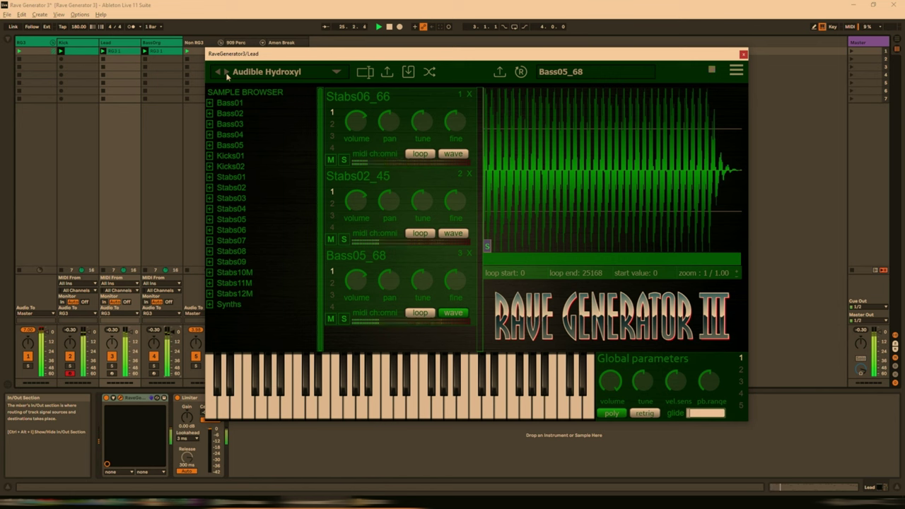
{"action": "left_click", "coordinate": [154, 357]}
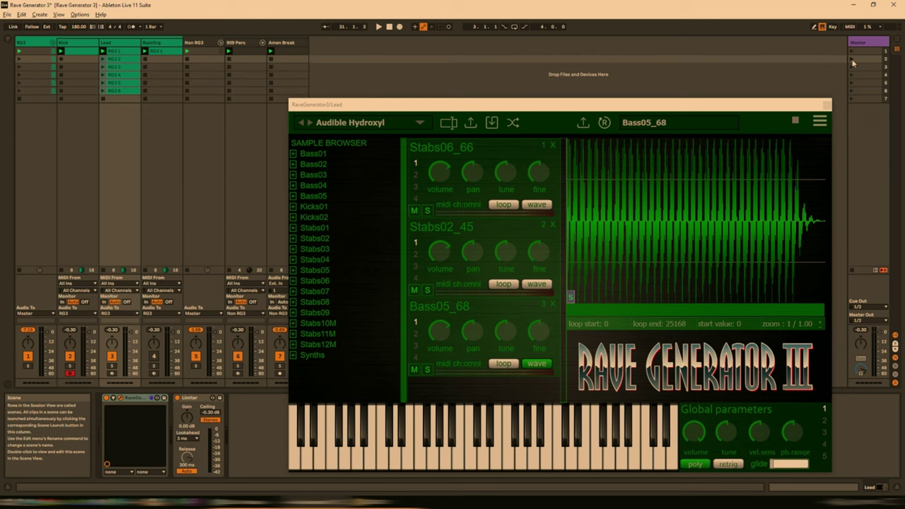
Load Inner Stab IV from the Classic Rave user presets into the Lead plugin and advance through Money Hoover to Old Skool Stab II.
{"action": "left_click", "coordinate": [244, 67]}
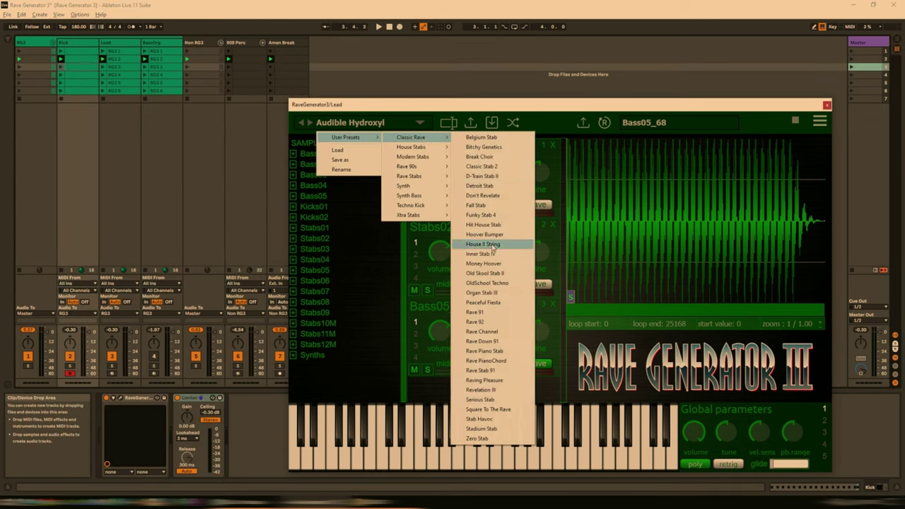
{"action": "left_click", "coordinate": [527, 212]}
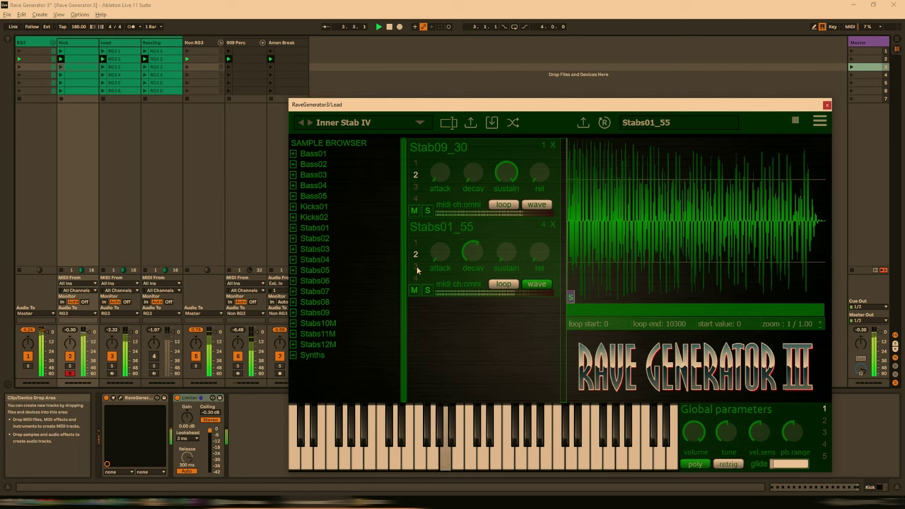
{"action": "left_click", "coordinate": [310, 123]}
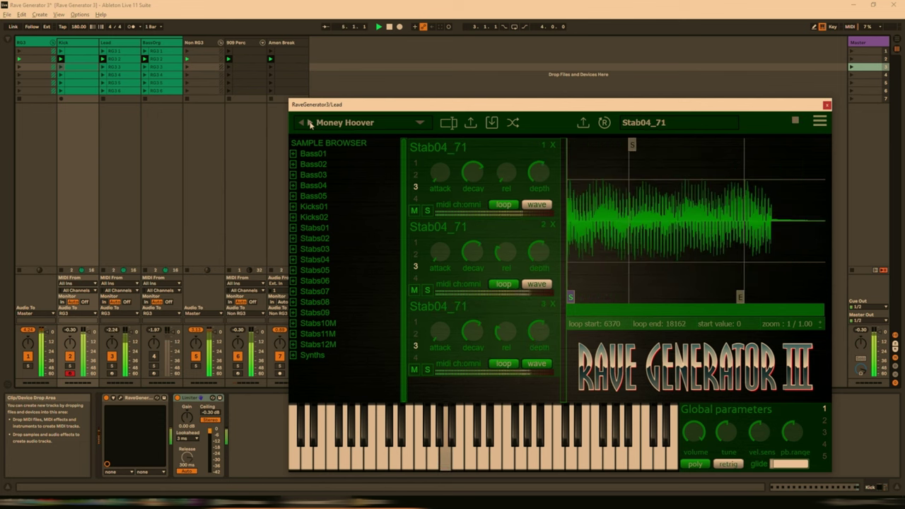
{"action": "left_click", "coordinate": [309, 123]}
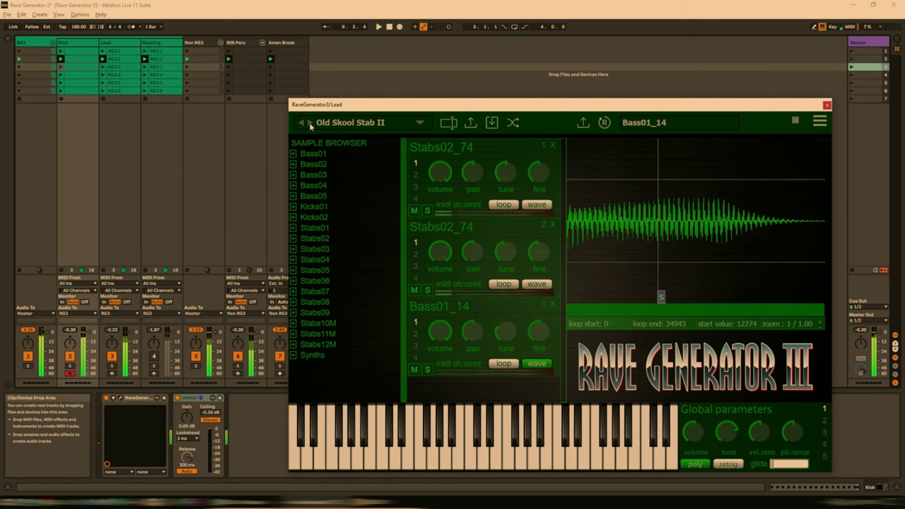
Advance the Lead plugin to the OldSchool Techno preset and audition it with the BassOrg track toggled on and off again.
{"action": "left_click", "coordinate": [310, 123]}
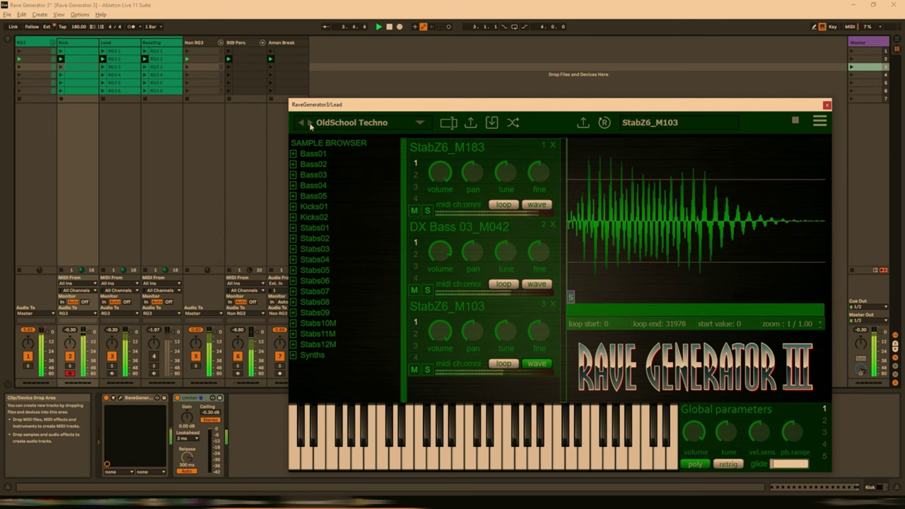
{"action": "left_click", "coordinate": [154, 357]}
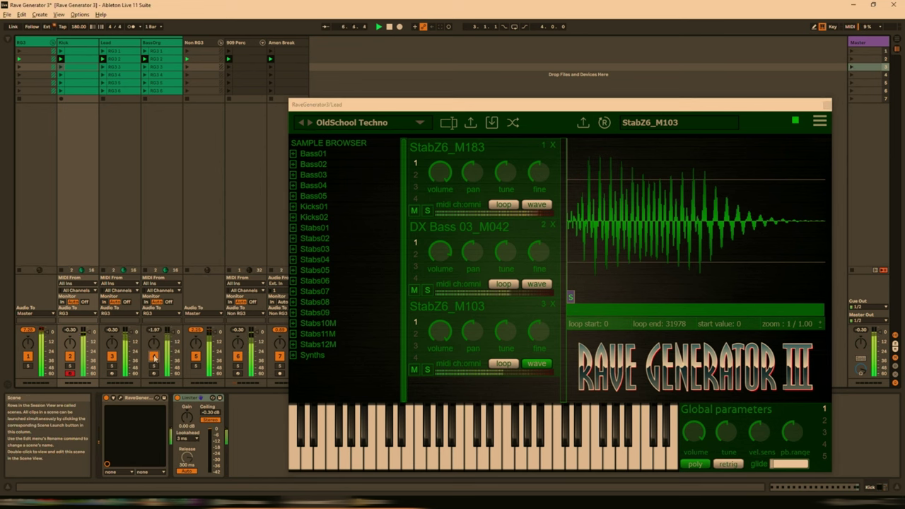
{"action": "left_click", "coordinate": [154, 357]}
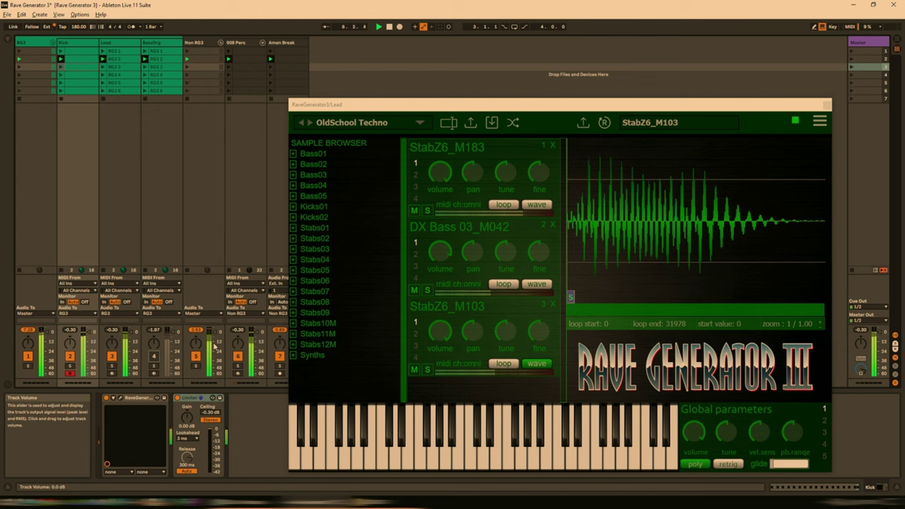
Advance the Lead plugin through Organ Stab III, Peaceful Fiesta and Rave 91 to Rave Channel, toggling BassOrg on and off again.
{"action": "left_click", "coordinate": [310, 122]}
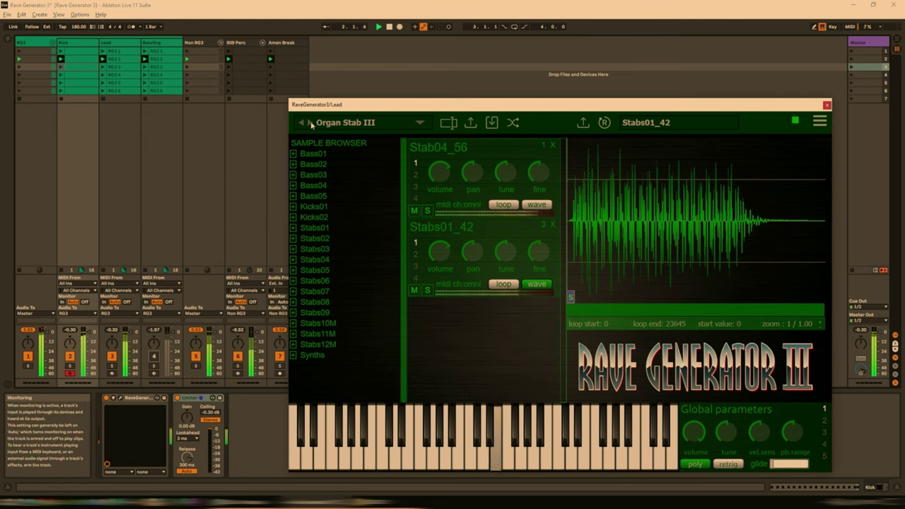
{"action": "left_click", "coordinate": [309, 123]}
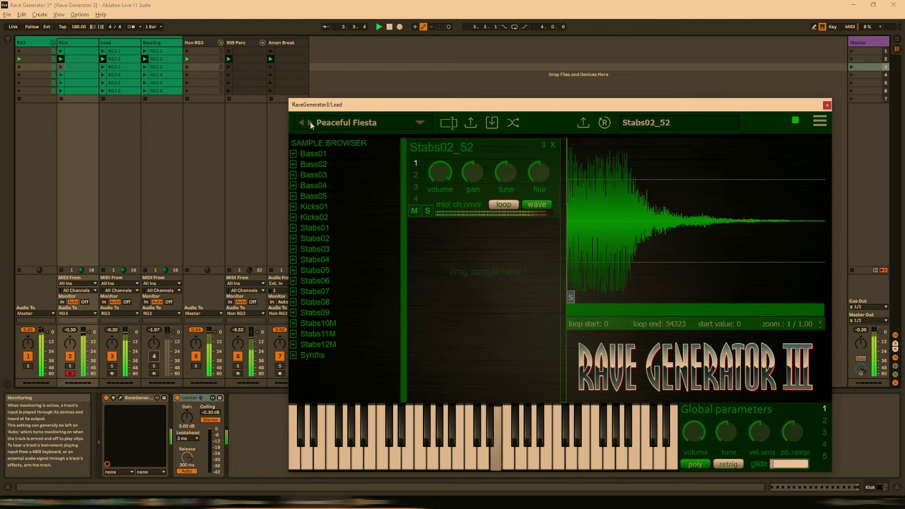
{"action": "left_click", "coordinate": [310, 123]}
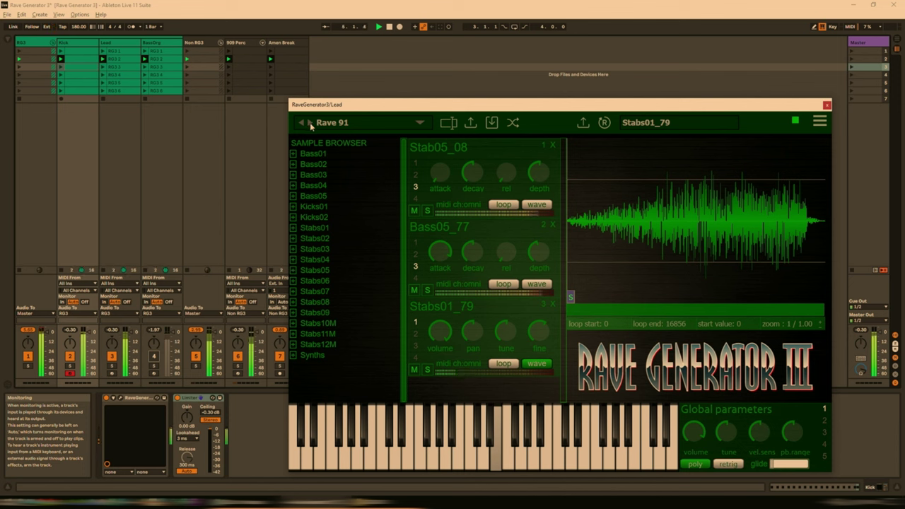
{"action": "left_click", "coordinate": [309, 122]}
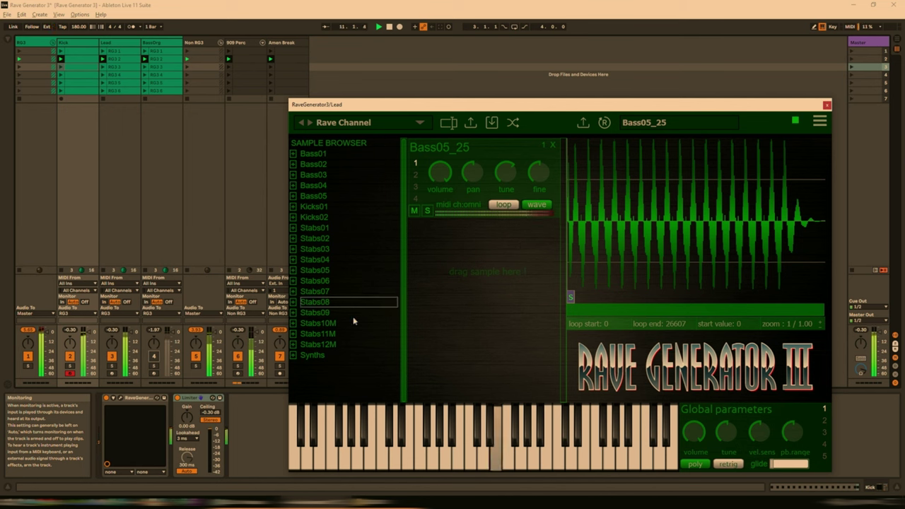
{"action": "left_click", "coordinate": [153, 356]}
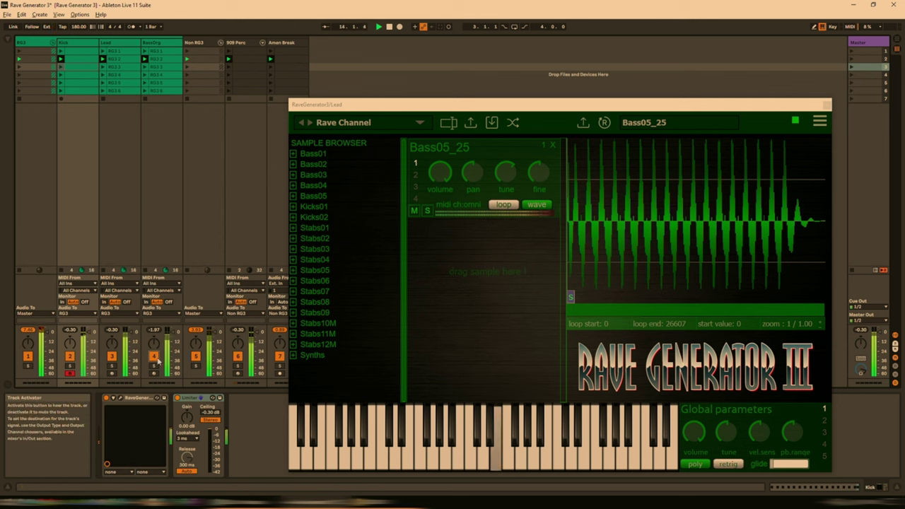
{"action": "left_click", "coordinate": [154, 356]}
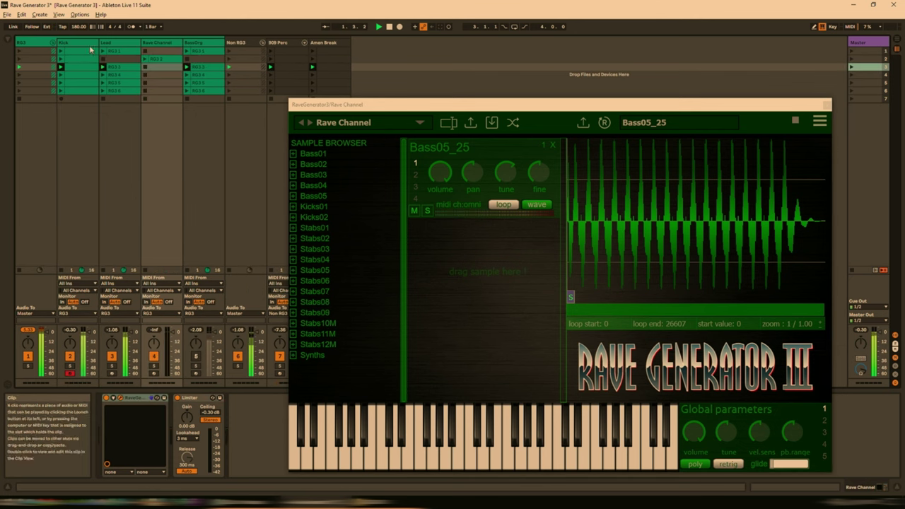
Bring up the Lead track's plugin instead of the Rave Channel track's and load Activez Les Plaisirs from the Rave 90s user presets.
{"action": "left_click", "coordinate": [156, 43]}
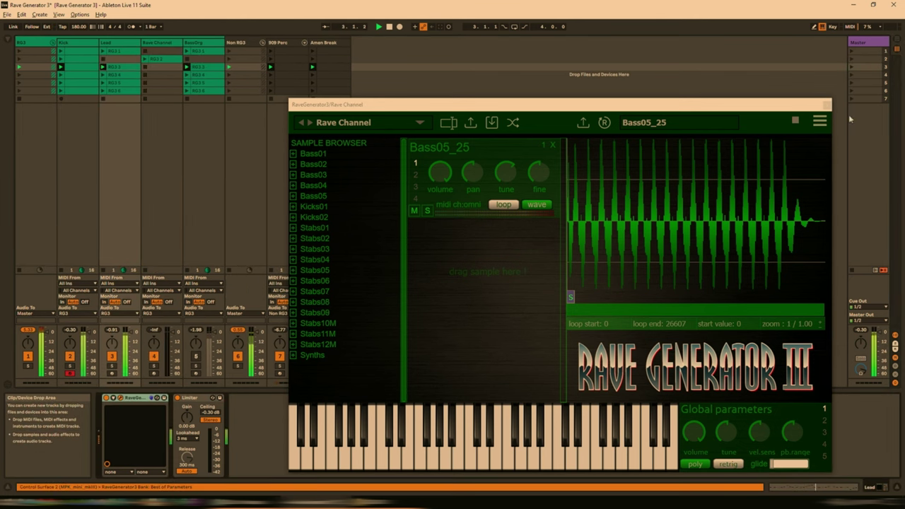
{"action": "key", "text": "Left"}
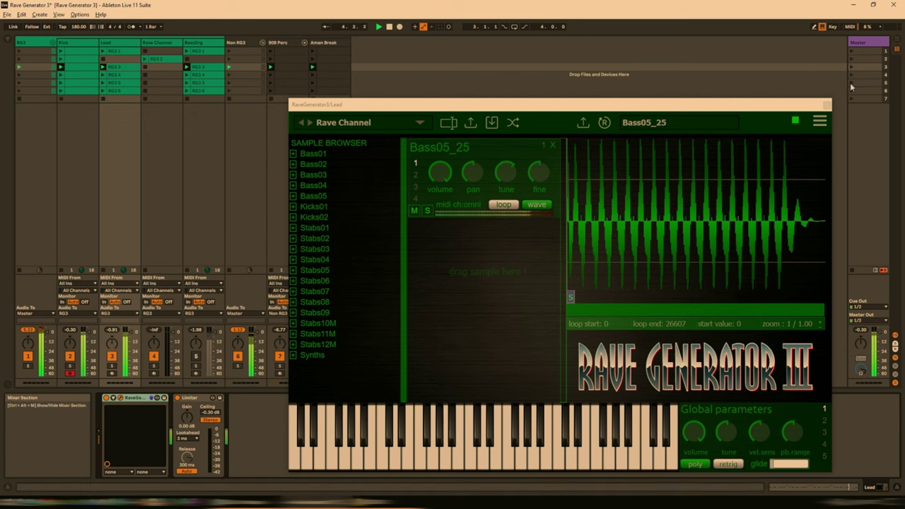
{"action": "left_click", "coordinate": [827, 104]}
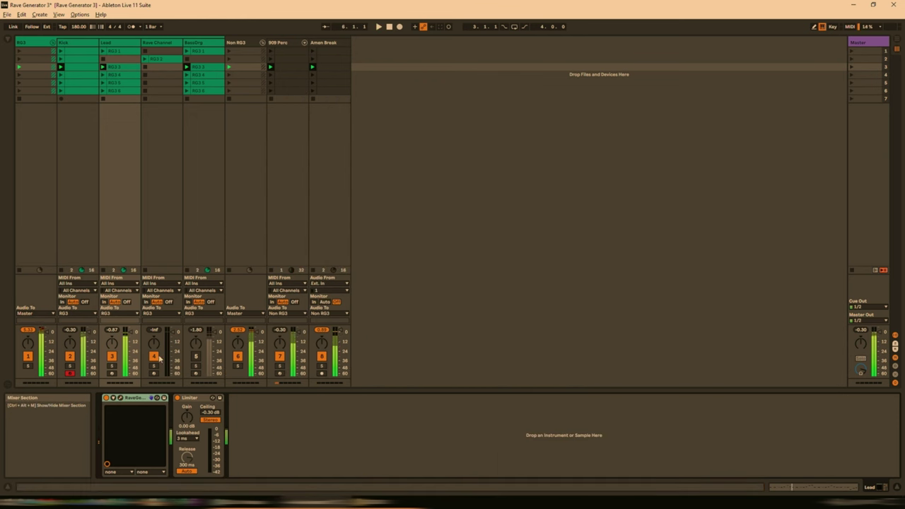
{"action": "key", "text": "ctrl+alt+p"}
{"action": "left_click", "coordinate": [342, 123]}
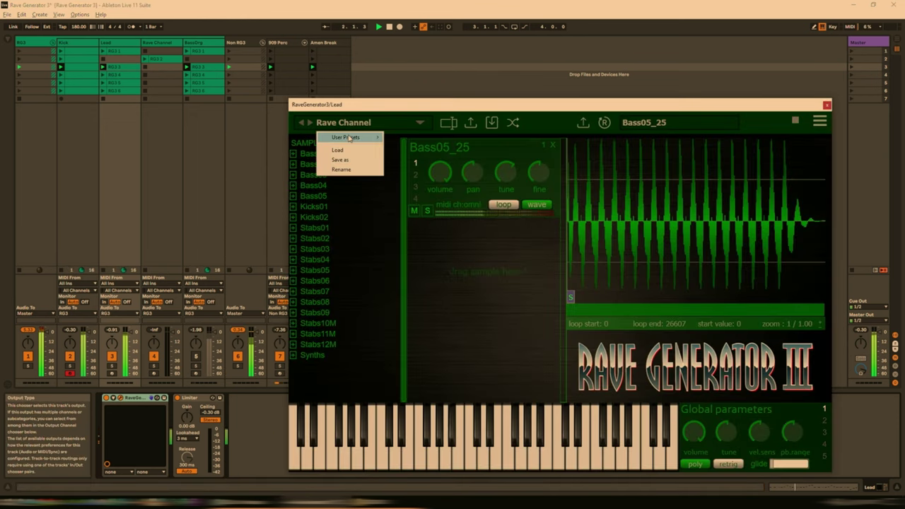
{"action": "mouse_move", "coordinate": [357, 137]}
{"action": "mouse_move", "coordinate": [410, 166]}
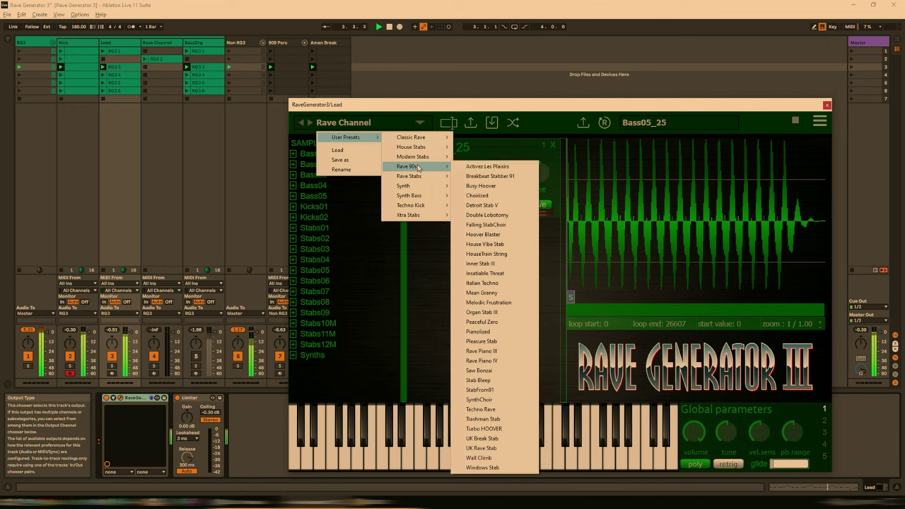
{"action": "left_click", "coordinate": [487, 167]}
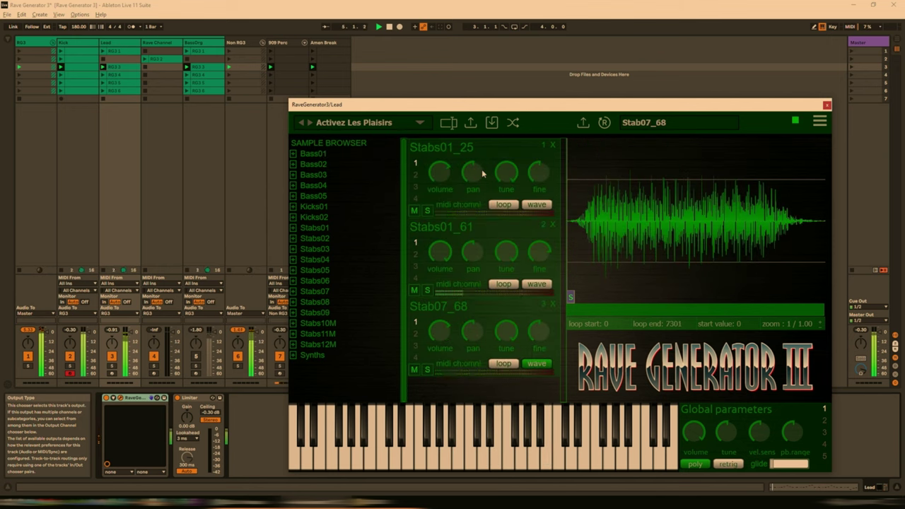
Audition the Rave 90s presets one by one on the Lead track, from Breakbeat Stabber 91 up to Inner Stab III.
{"action": "left_click", "coordinate": [310, 123]}
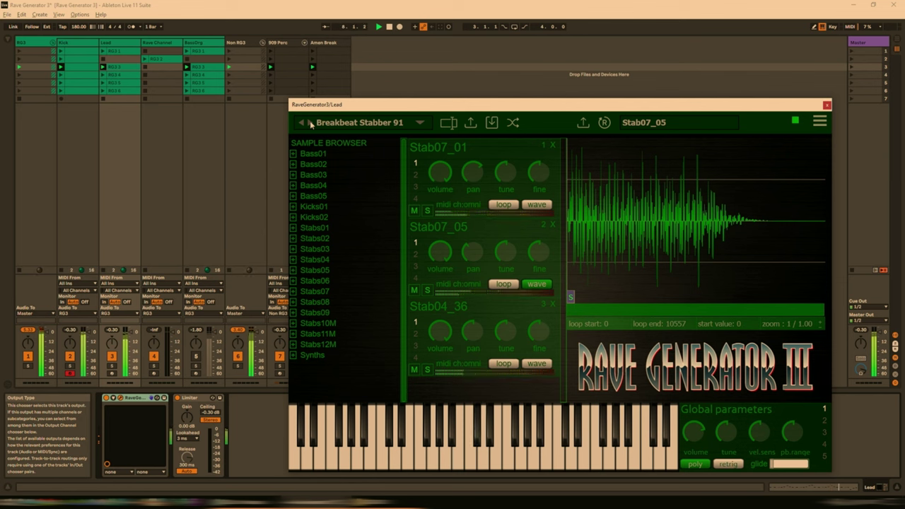
{"action": "left_click", "coordinate": [310, 123]}
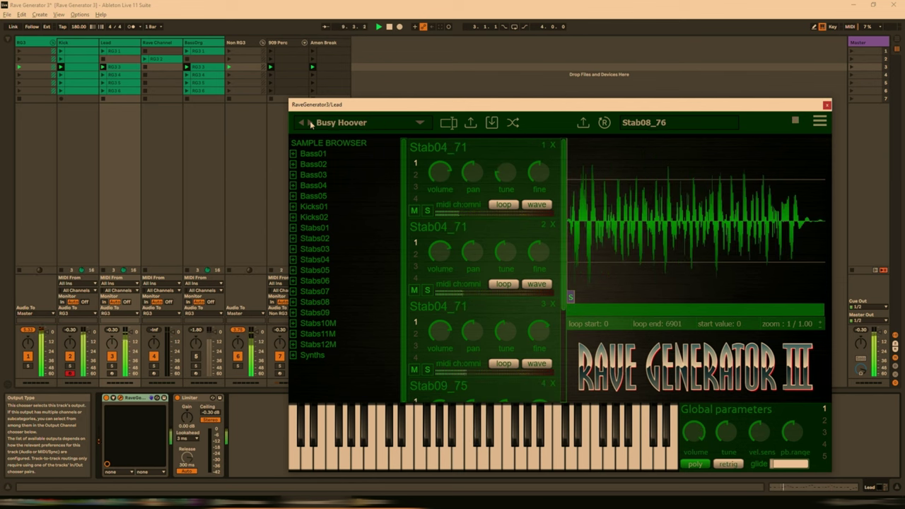
{"action": "left_click", "coordinate": [309, 123]}
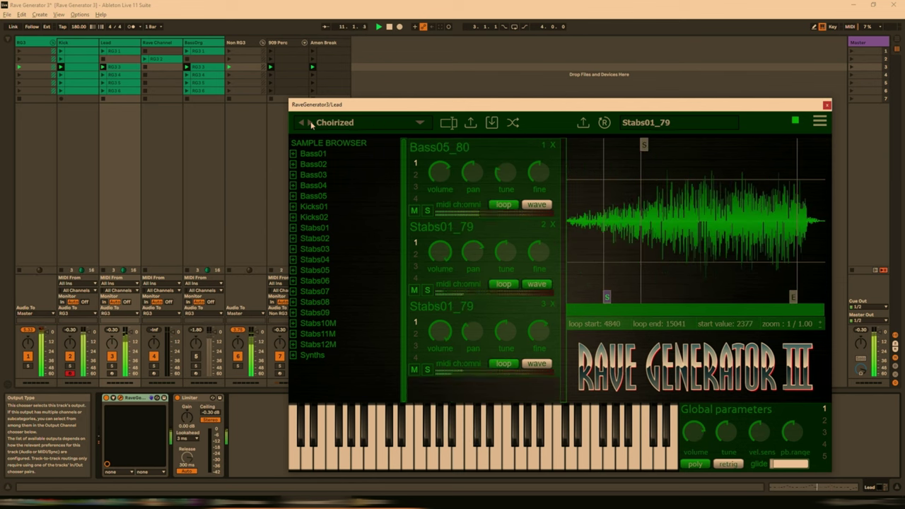
{"action": "left_click", "coordinate": [310, 123]}
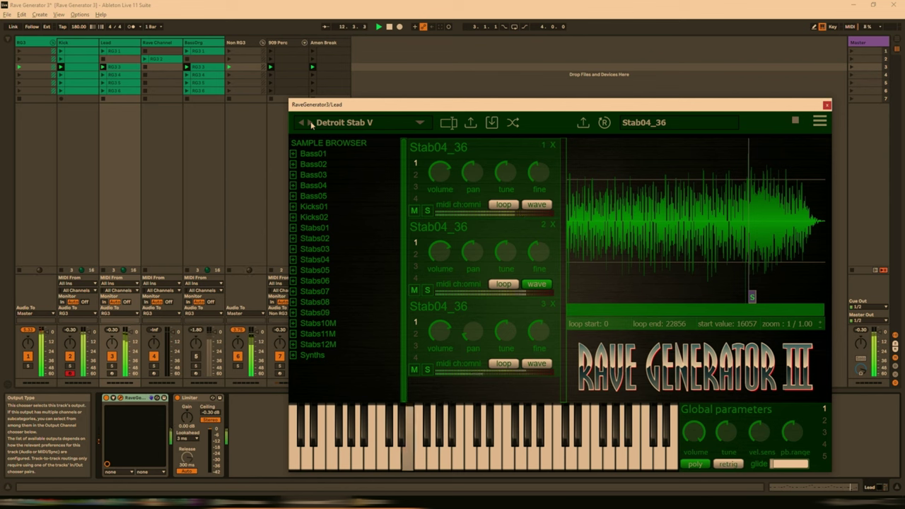
{"action": "left_click", "coordinate": [310, 123]}
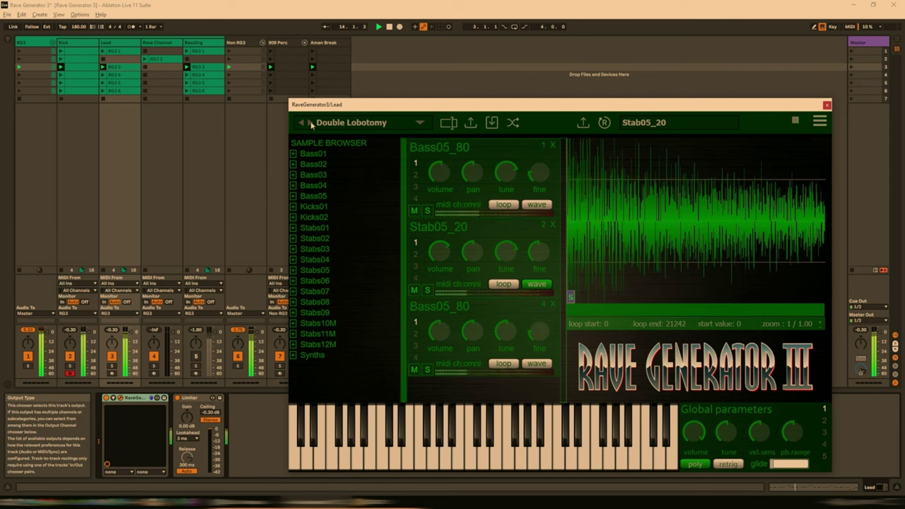
{"action": "left_click", "coordinate": [309, 123]}
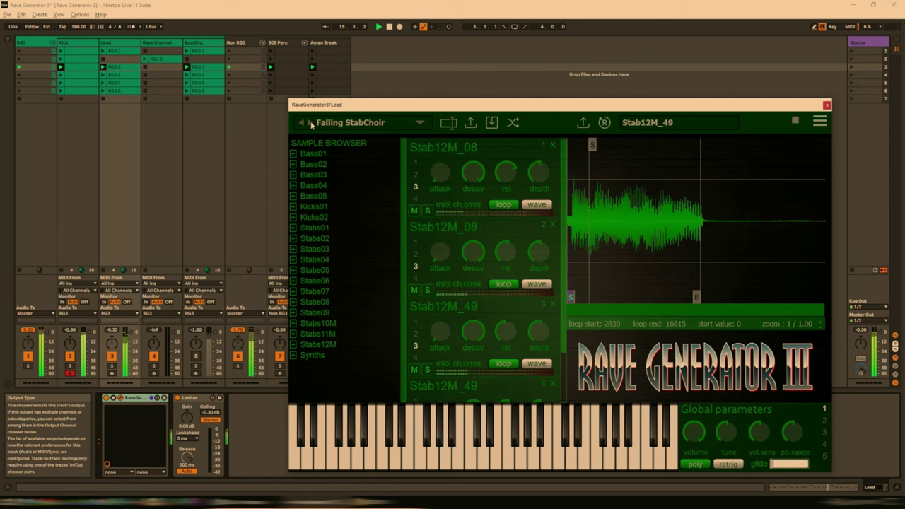
{"action": "left_click", "coordinate": [310, 123]}
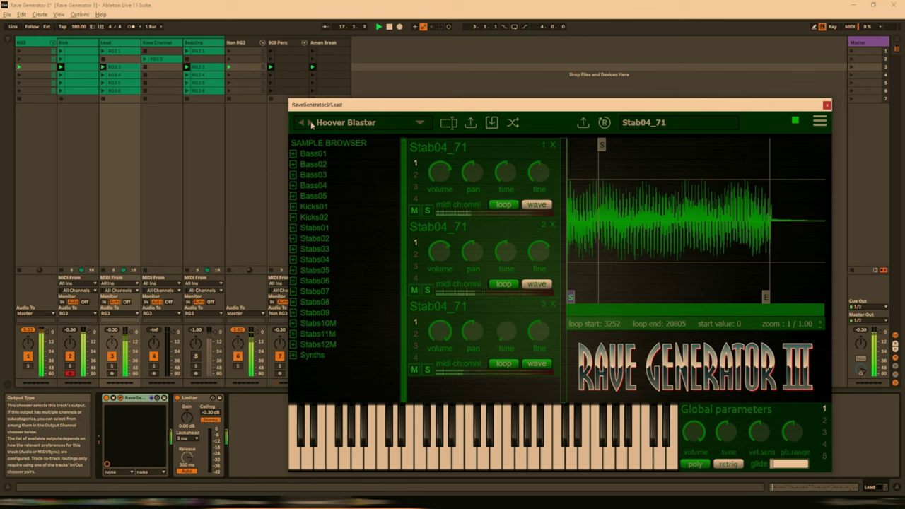
{"action": "left_click", "coordinate": [309, 123]}
{"action": "left_click", "coordinate": [311, 123]}
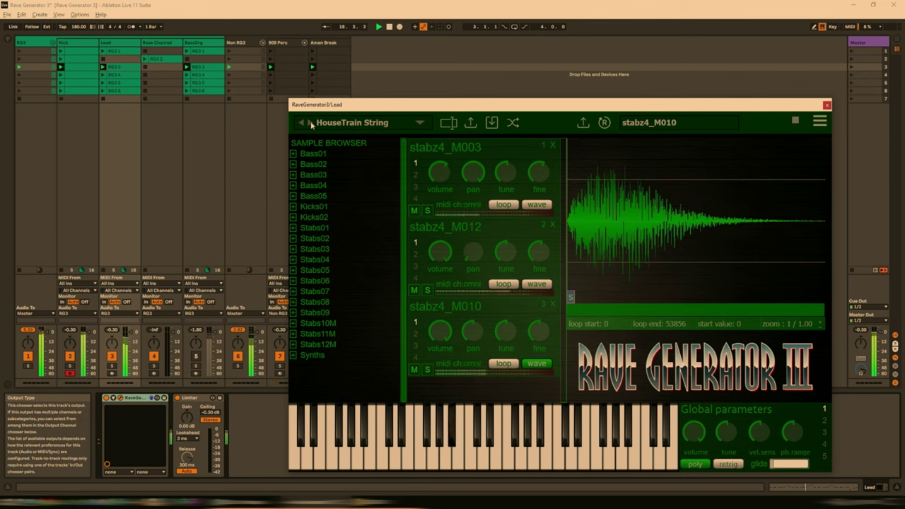
{"action": "left_click", "coordinate": [310, 123]}
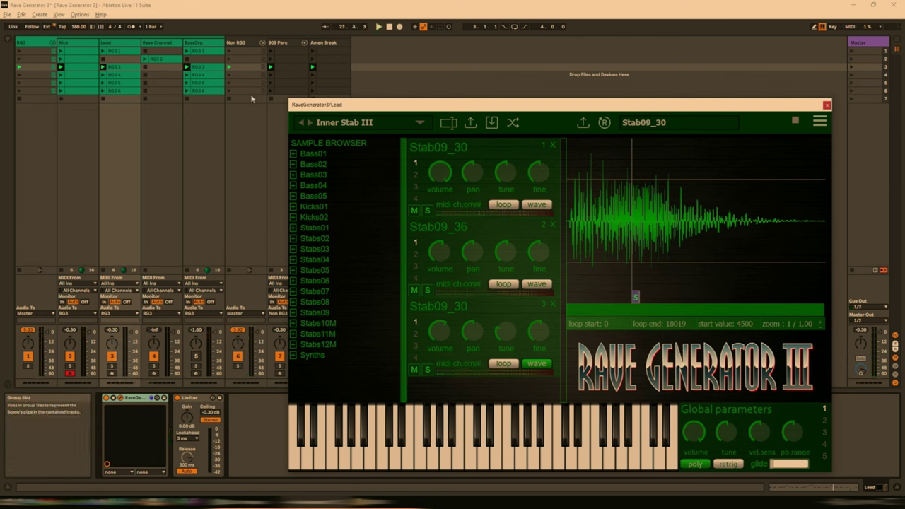
Make two copies of the Lead track after Rave Channel, each keeping only the scene 3 clip.
{"action": "right_click", "coordinate": [121, 43]}
{"action": "left_click", "coordinate": [152, 60]}
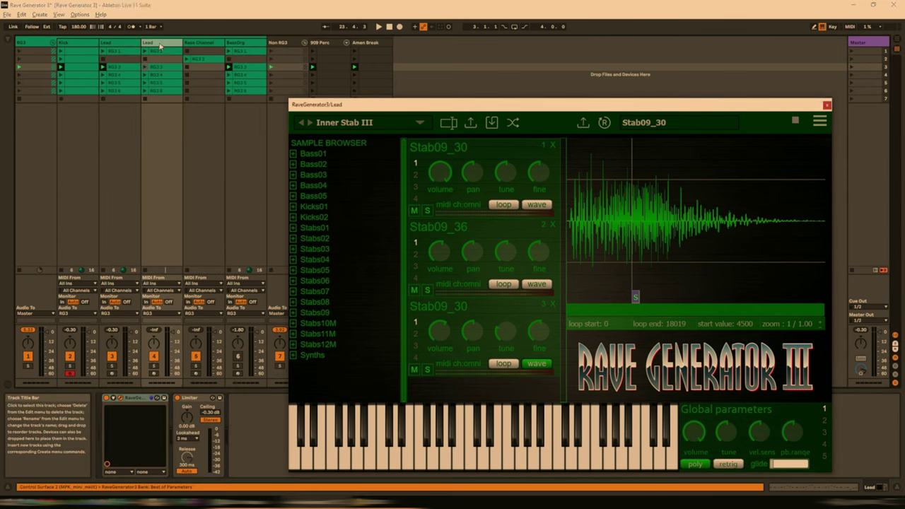
{"action": "key", "text": "Delete"}
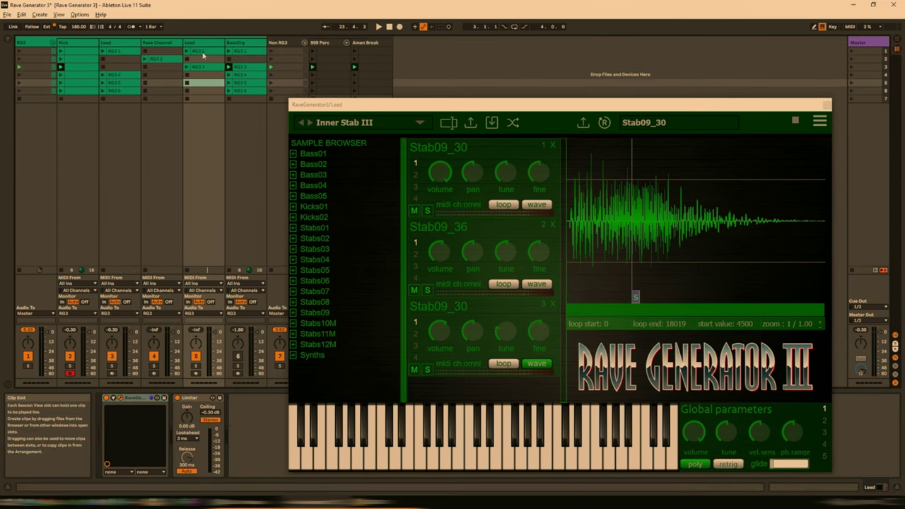
{"action": "key", "text": "ctrl+d"}
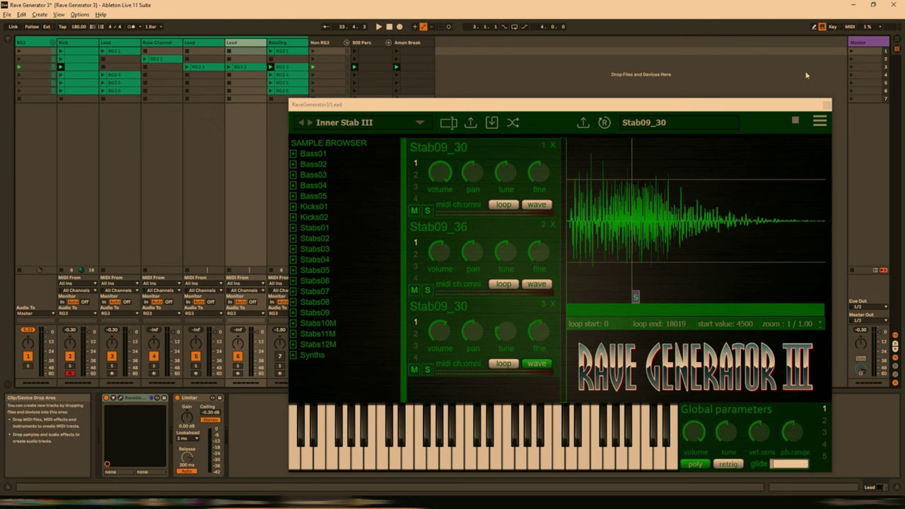
Launch scene 3 and rename the first Lead copy, right after Rave Channel, as Inner Stab.
{"action": "left_click", "coordinate": [850, 67]}
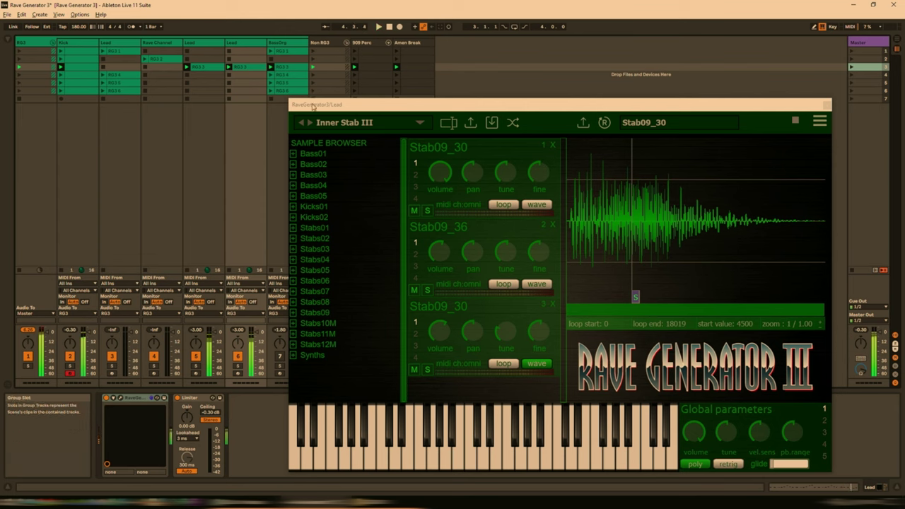
{"action": "right_click", "coordinate": [185, 42]}
{"action": "left_click", "coordinate": [204, 75]}
{"action": "type", "text": "Inner Stab"}
{"action": "key", "text": "Return"}
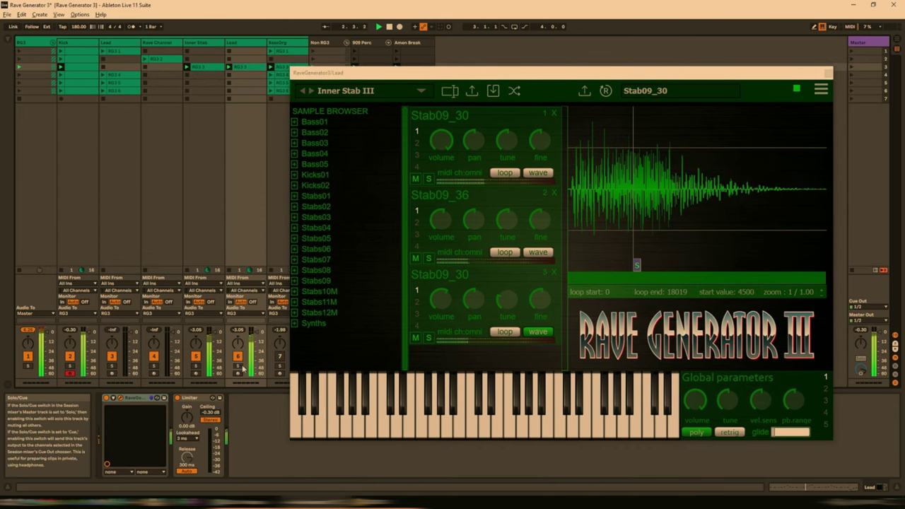
Load the ST Bell preset from the Xtra Stabs user presets into the second Lead copy's plugin and take that track out of solo.
{"action": "left_click", "coordinate": [353, 91]}
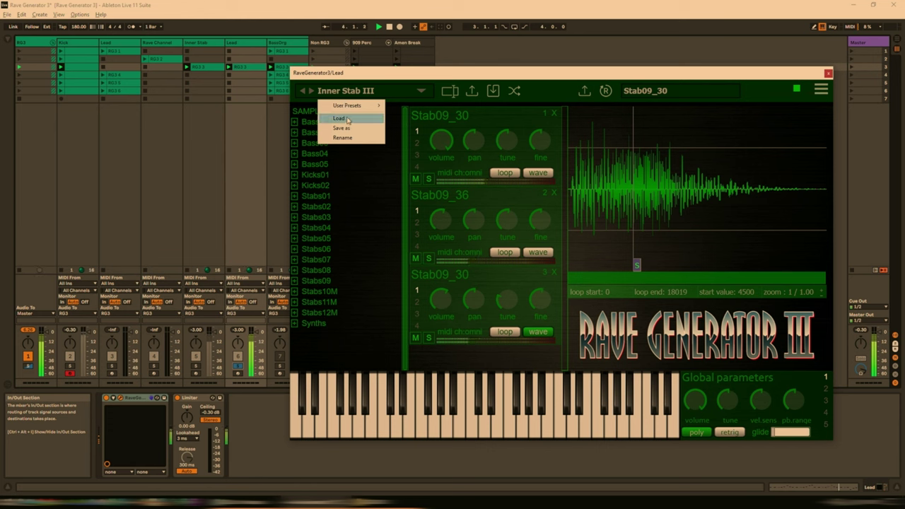
{"action": "mouse_move", "coordinate": [353, 106]}
{"action": "mouse_move", "coordinate": [414, 107]}
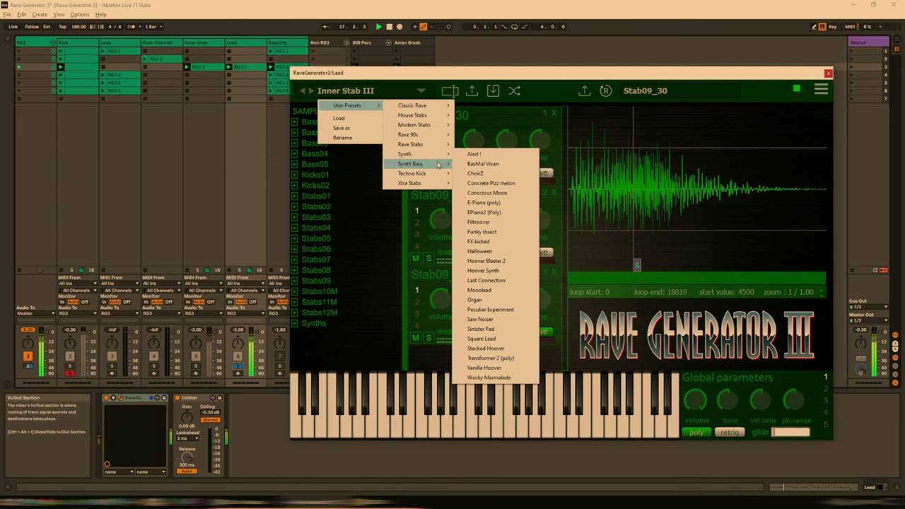
{"action": "mouse_move", "coordinate": [438, 164]}
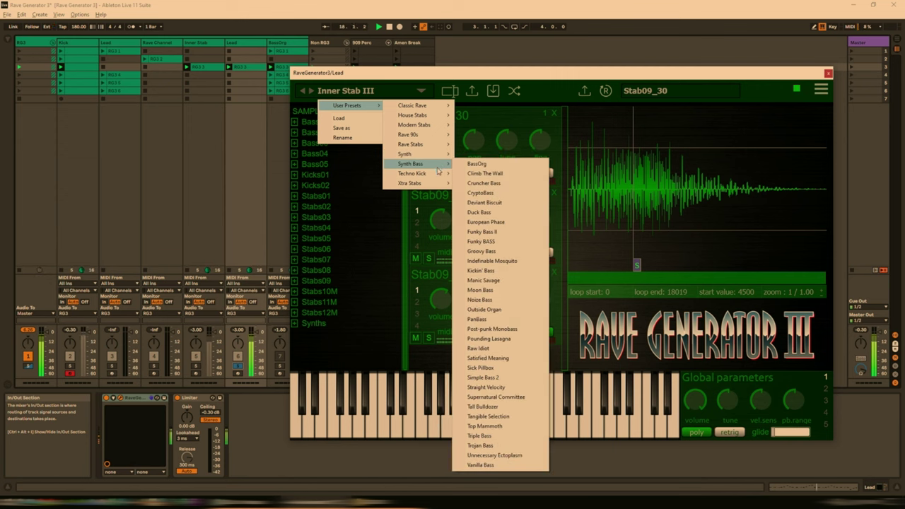
{"action": "mouse_move", "coordinate": [437, 182]}
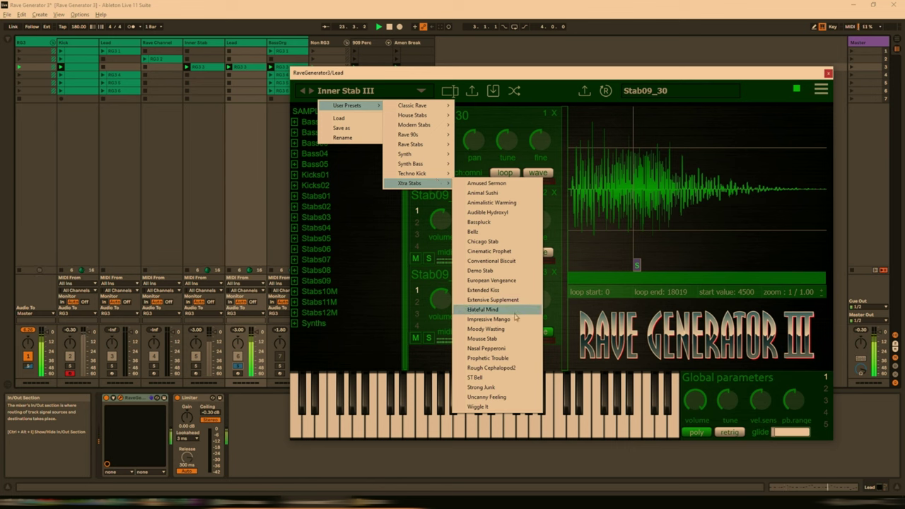
{"action": "left_click", "coordinate": [504, 377]}
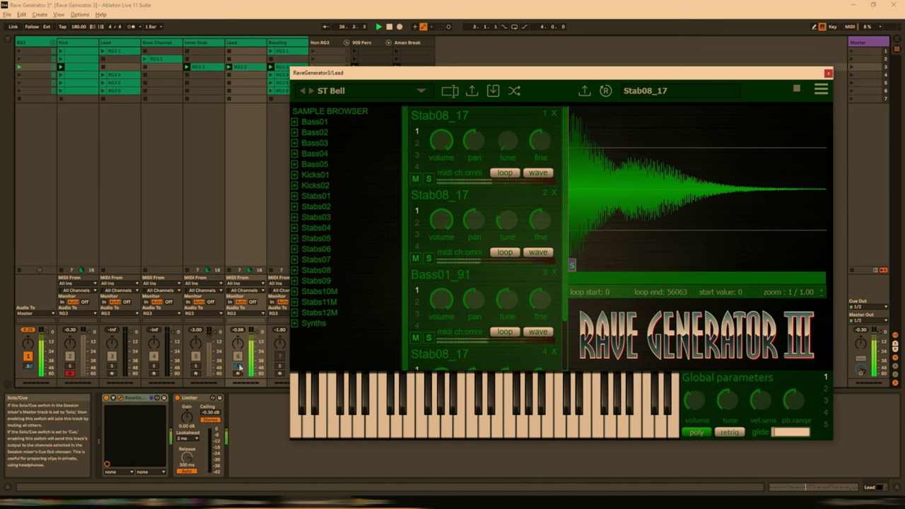
{"action": "left_click", "coordinate": [239, 366]}
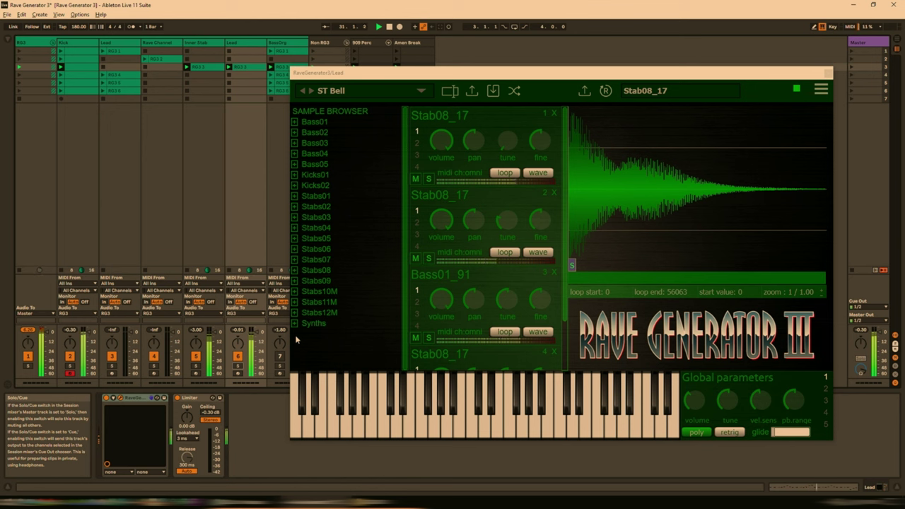
Compare the mix with the RG3 group and the Kick track muted in turn, and inspect the Kick track's Limiter.
{"action": "left_click", "coordinate": [28, 357]}
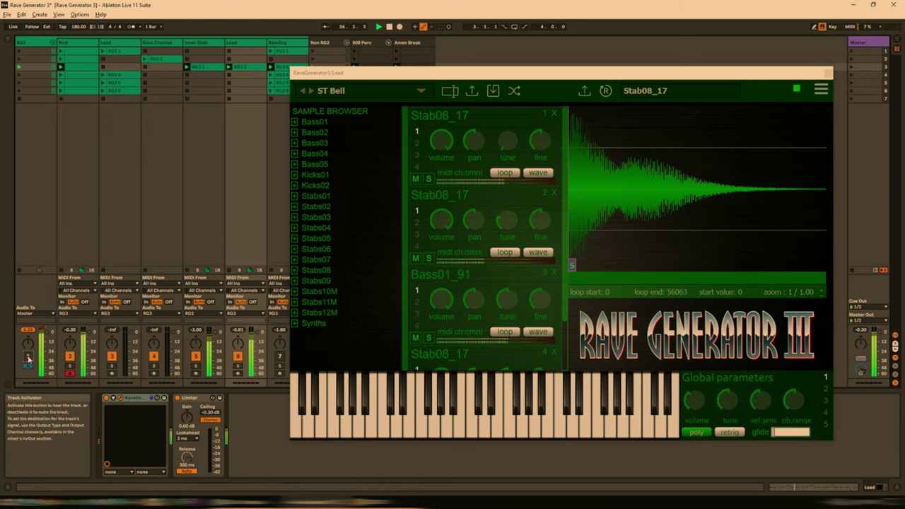
{"action": "left_click", "coordinate": [28, 357]}
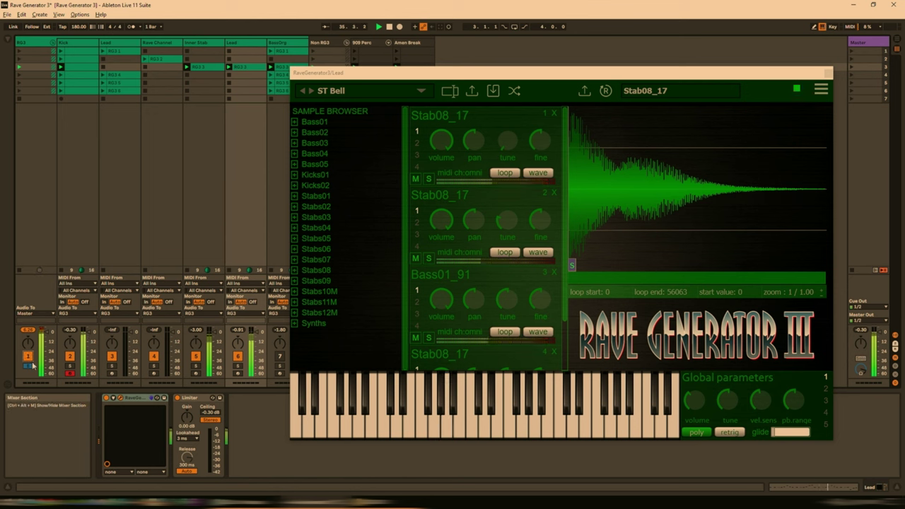
{"action": "left_click", "coordinate": [70, 357]}
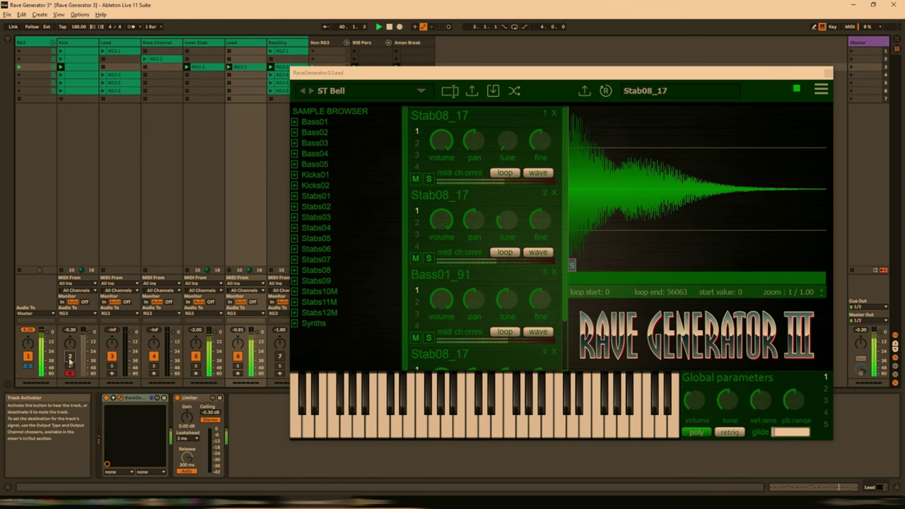
{"action": "left_click", "coordinate": [70, 357]}
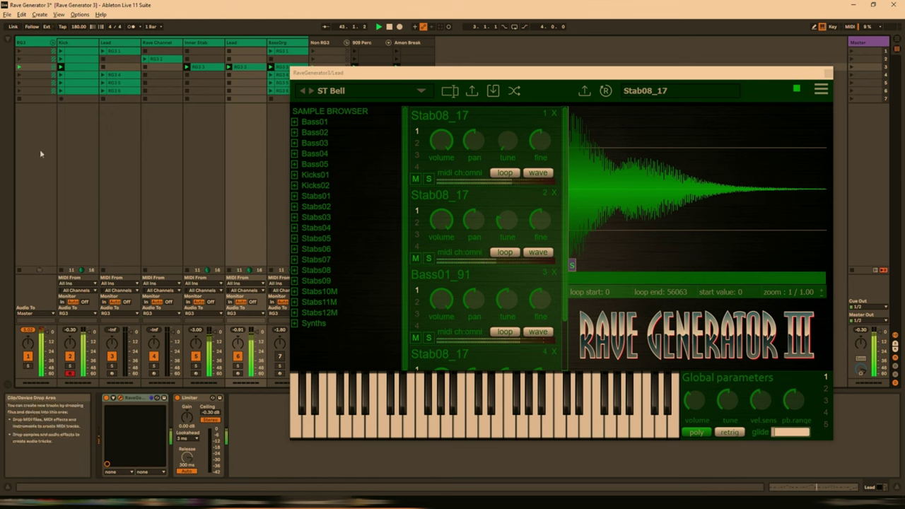
{"action": "left_click", "coordinate": [75, 46]}
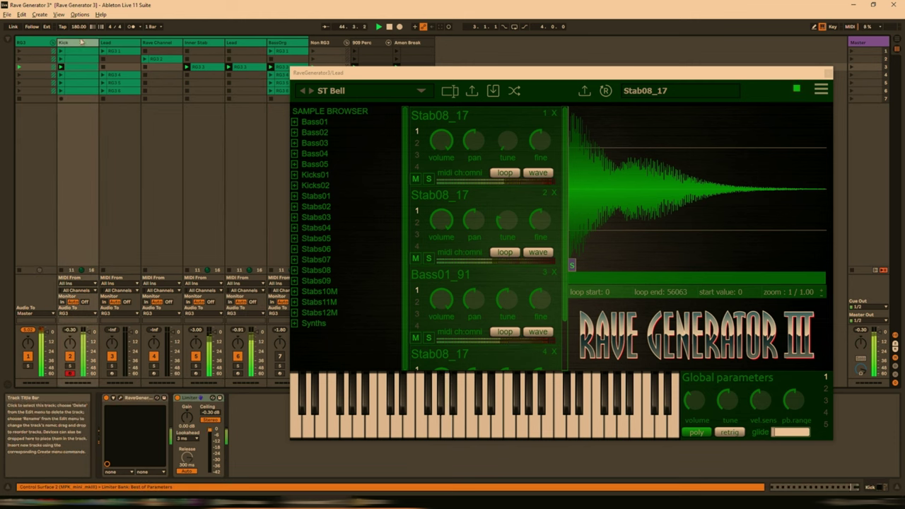
{"action": "left_click", "coordinate": [190, 399]}
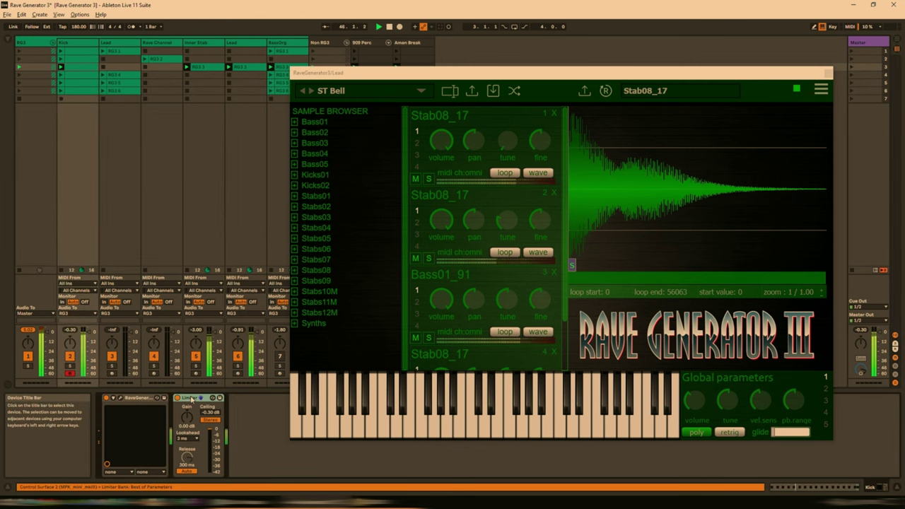
{"action": "left_click", "coordinate": [43, 171]}
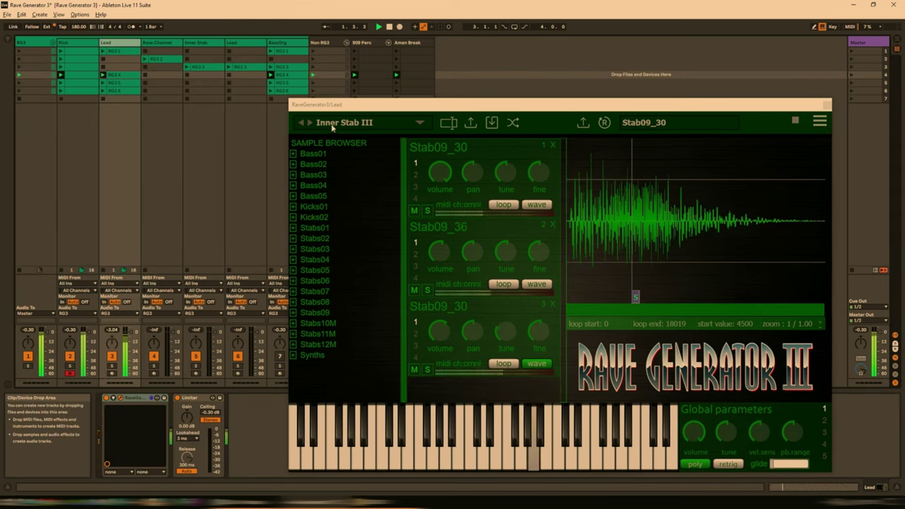
Audition the Synth user presets Alert !, Bashful Vixen and ChoirZ in turn in the Lead track's plugin.
{"action": "left_click", "coordinate": [335, 124]}
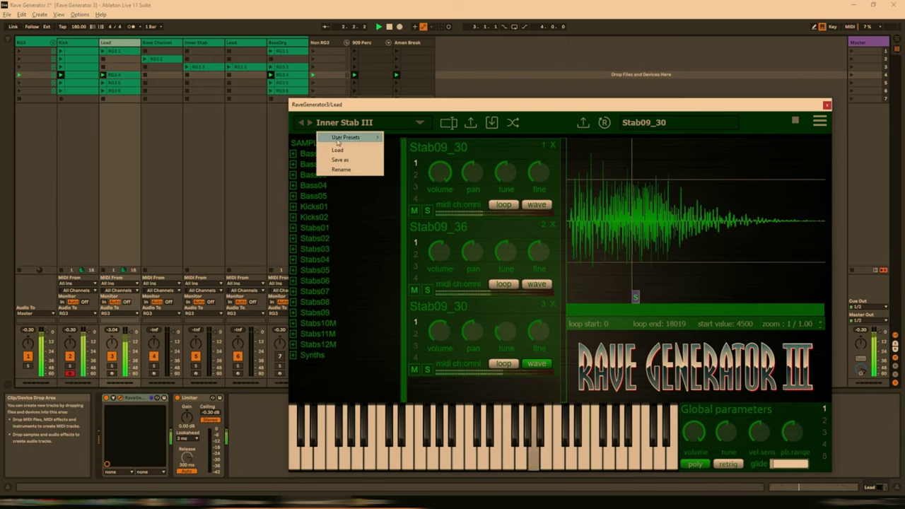
{"action": "mouse_move", "coordinate": [345, 138]}
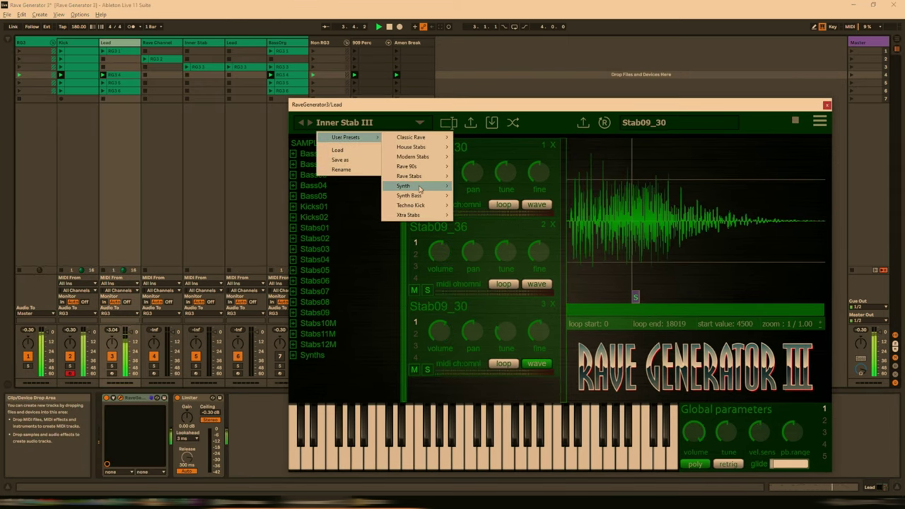
{"action": "mouse_move", "coordinate": [420, 188]}
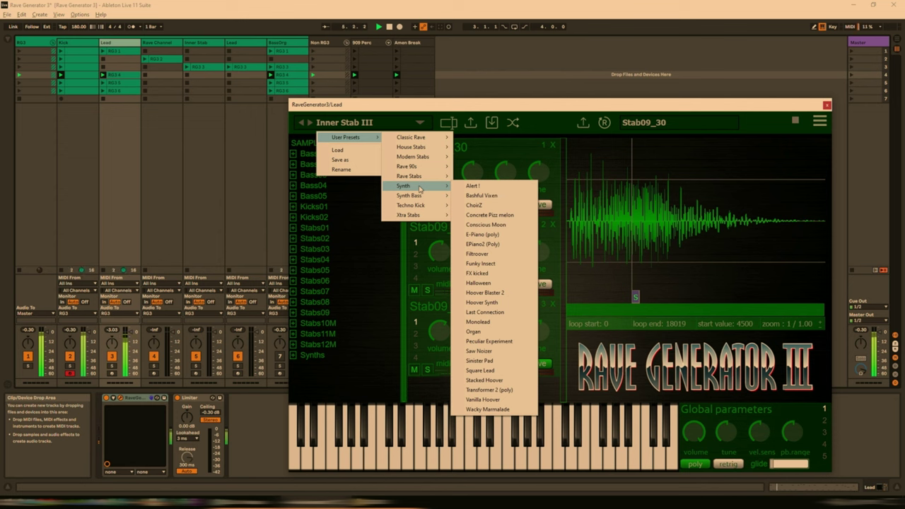
{"action": "left_click", "coordinate": [477, 186]}
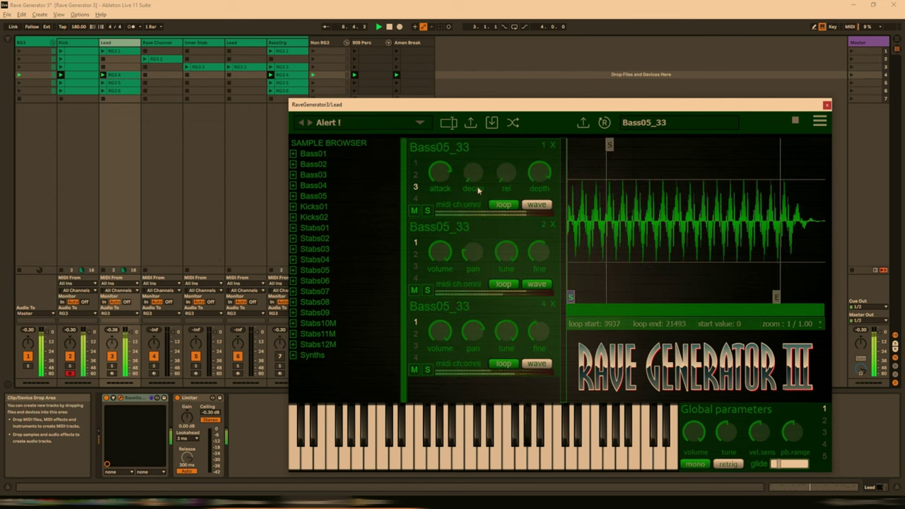
{"action": "left_click", "coordinate": [310, 123]}
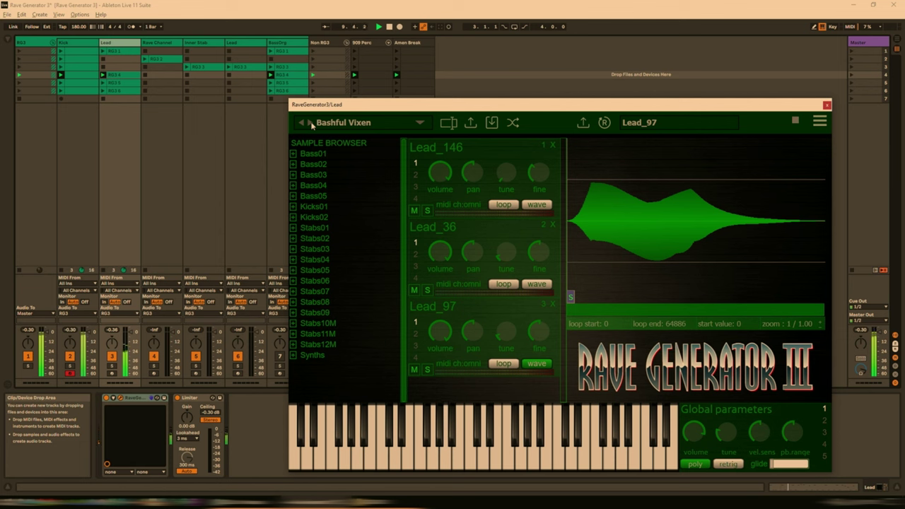
{"action": "left_click", "coordinate": [309, 124]}
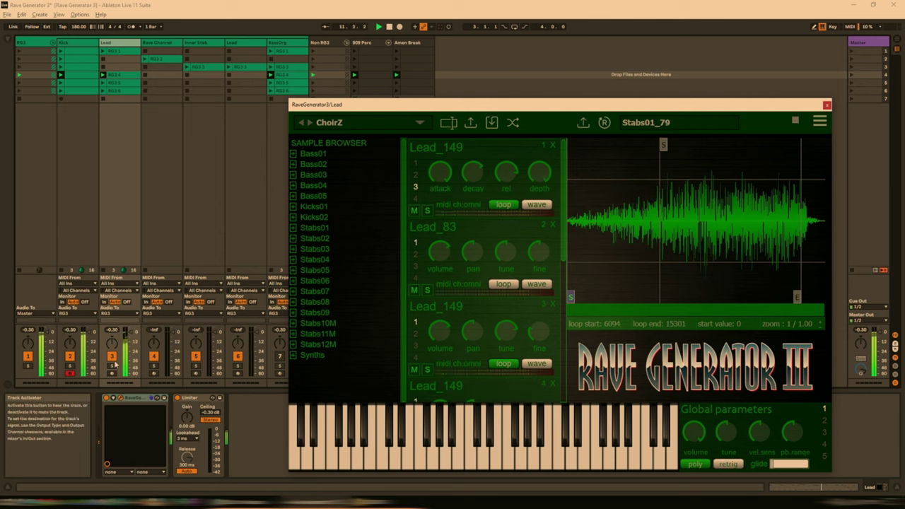
Solo the Lead track to audition the Concrete Pizz melon and Conscious Moon presets, and end the solo.
{"action": "left_click", "coordinate": [113, 363]}
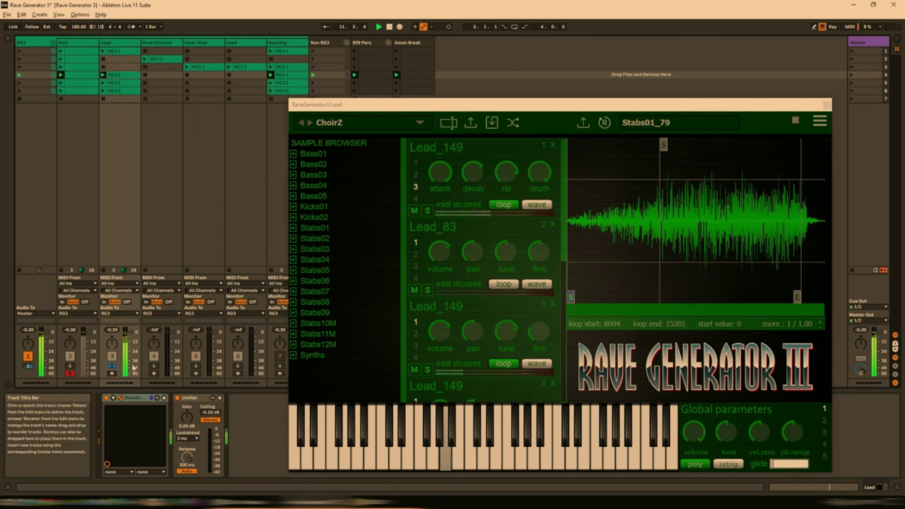
{"action": "left_click", "coordinate": [309, 122]}
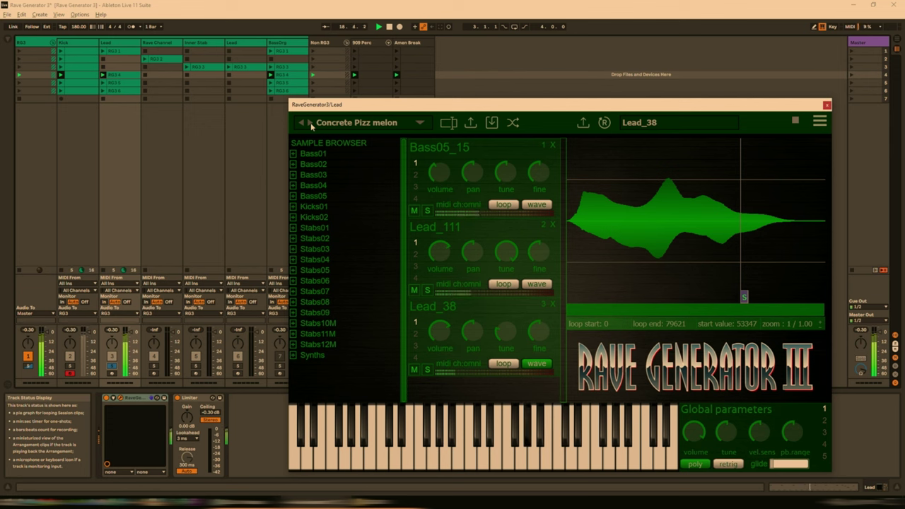
{"action": "left_click", "coordinate": [310, 122]}
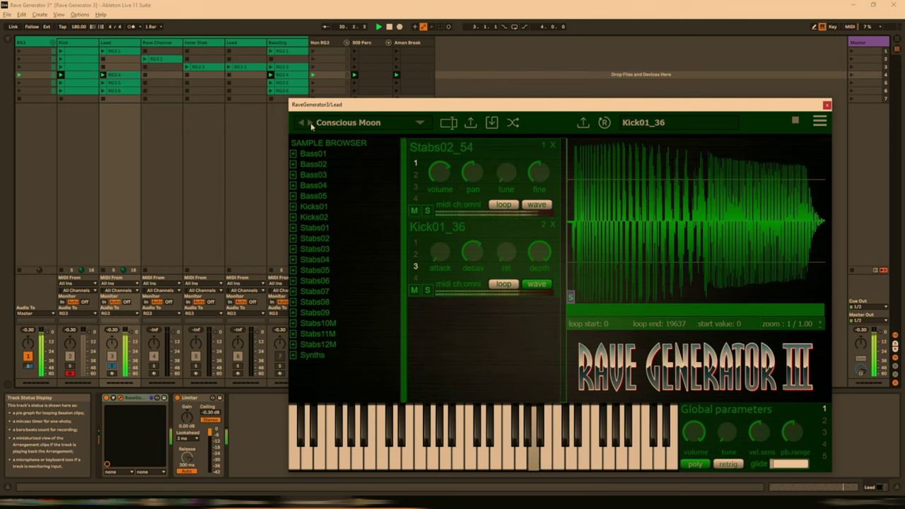
{"action": "left_click", "coordinate": [310, 123]}
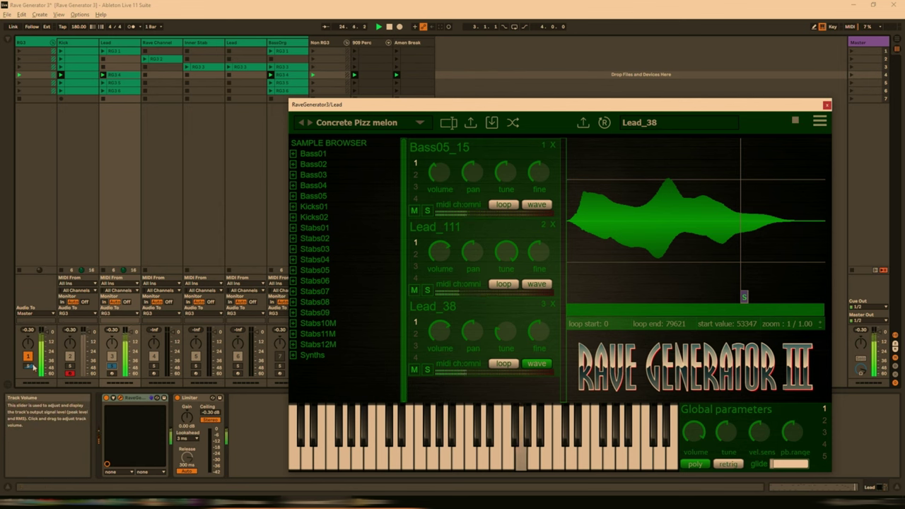
{"action": "left_click", "coordinate": [29, 366]}
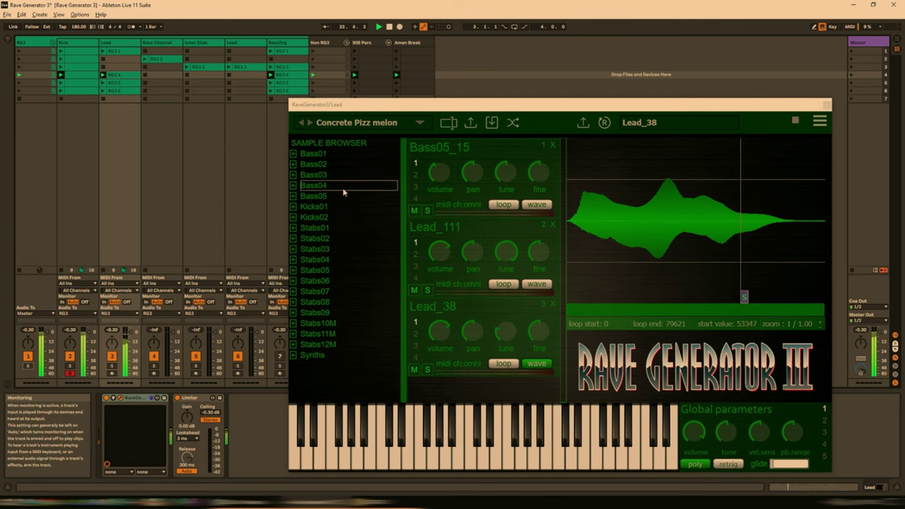
Advance the Lead track's preset past Conscious Moon to E-Piano (poly) and close the plugin window.
{"action": "left_click", "coordinate": [310, 123]}
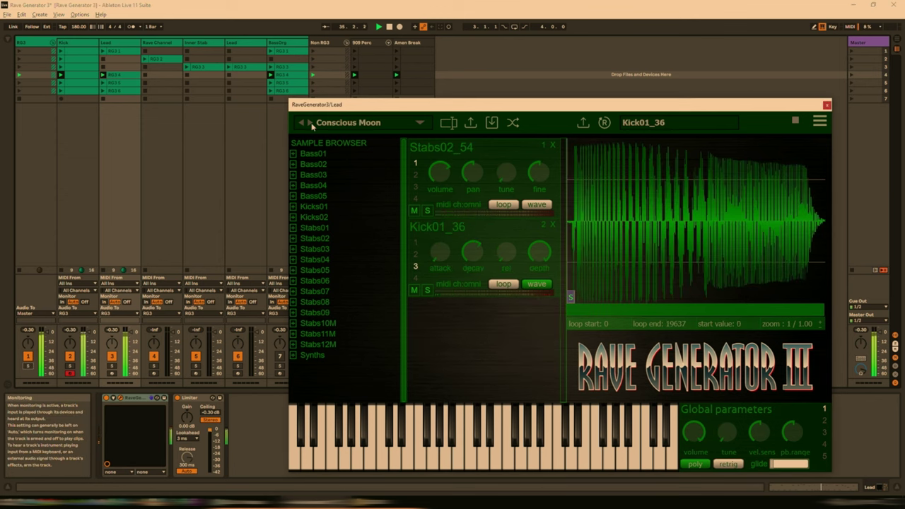
{"action": "left_click", "coordinate": [309, 124]}
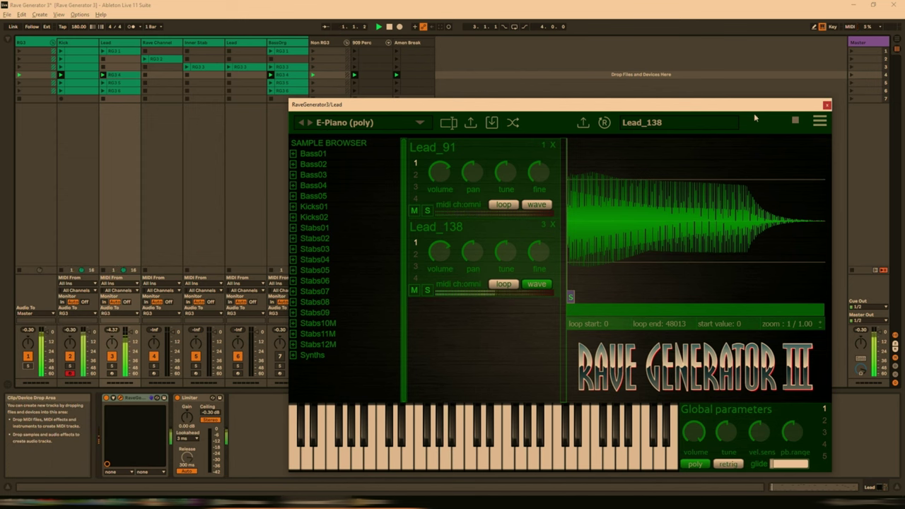
{"action": "left_click", "coordinate": [826, 105]}
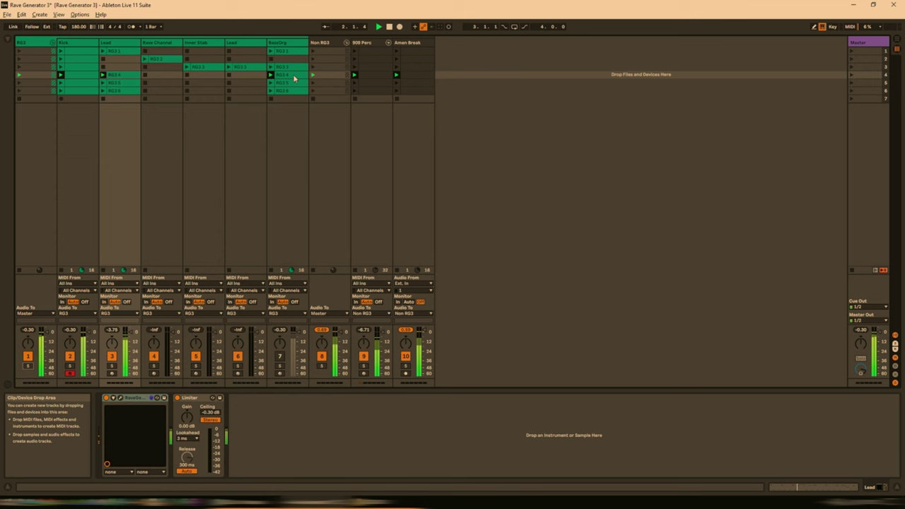
Duplicate the Lead track, place the copy just before BassOrg and rename it E-Piano.
{"action": "right_click", "coordinate": [120, 46]}
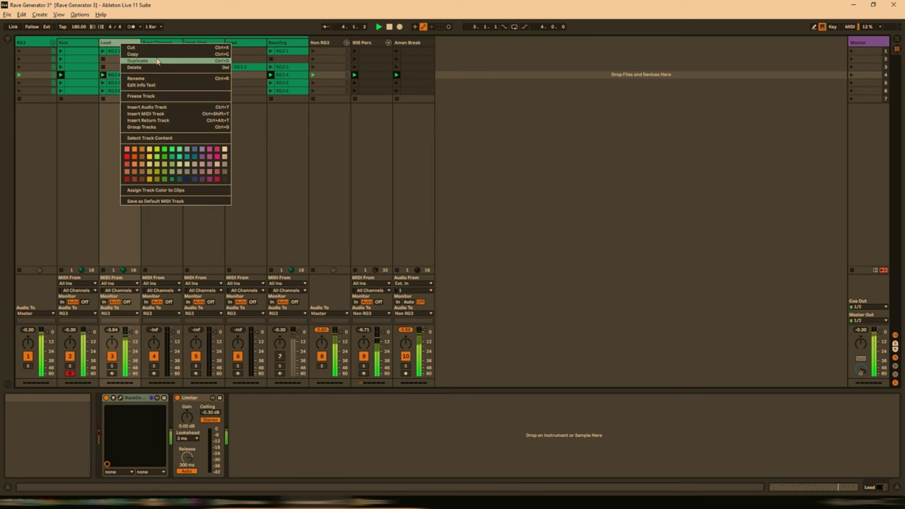
{"action": "left_click", "coordinate": [157, 64]}
{"action": "left_click_drag", "start_coordinate": [152, 45], "coordinate": [318, 46]}
{"action": "right_click", "coordinate": [293, 46]}
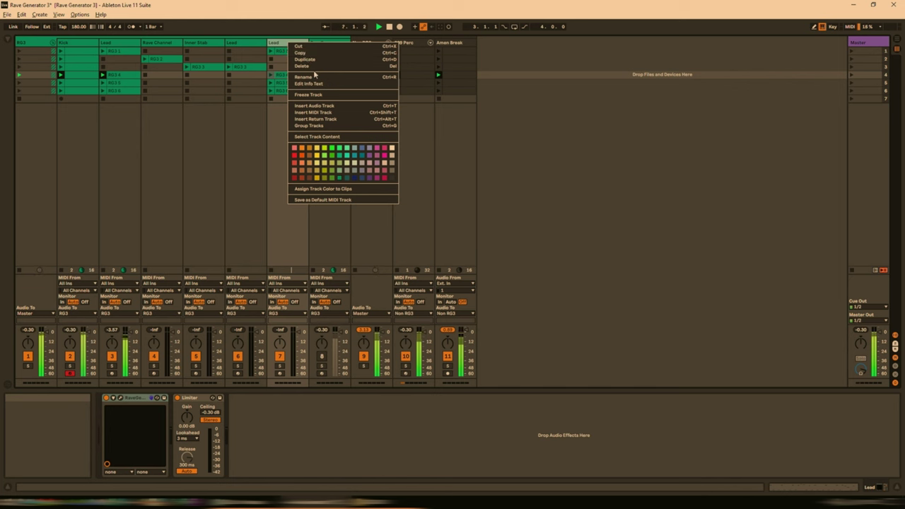
{"action": "left_click", "coordinate": [314, 79]}
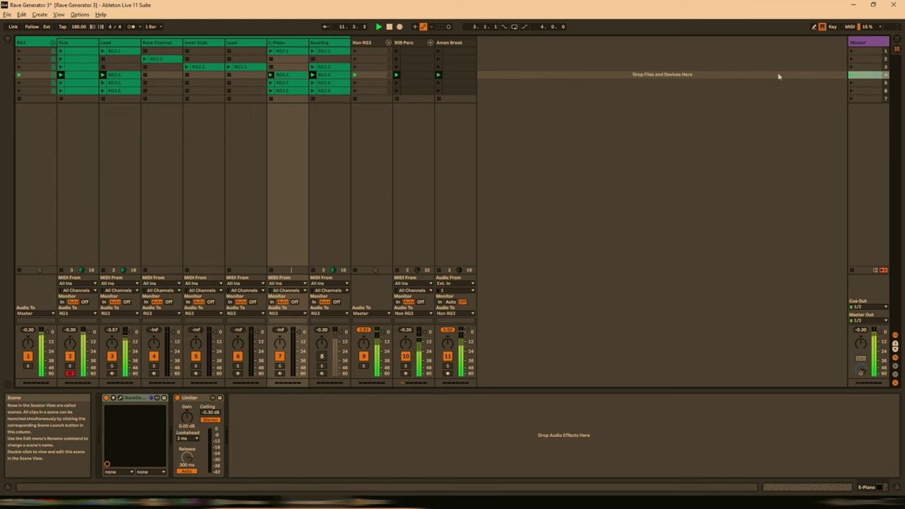
Delete the scene 4 clip from the original Lead track and the scene 1, 5 and 6 clips from the E-Piano track.
{"action": "left_click", "coordinate": [117, 79]}
{"action": "key", "text": "Delete"}
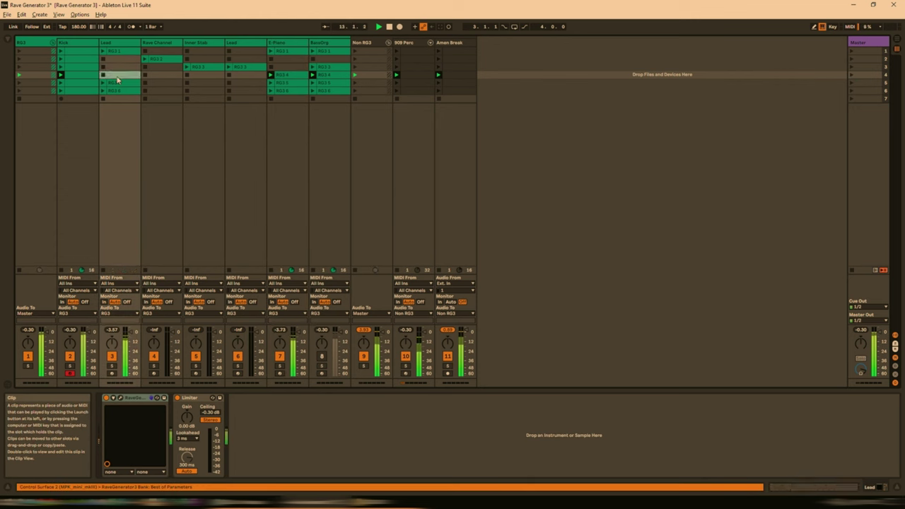
{"action": "left_click", "coordinate": [290, 84]}
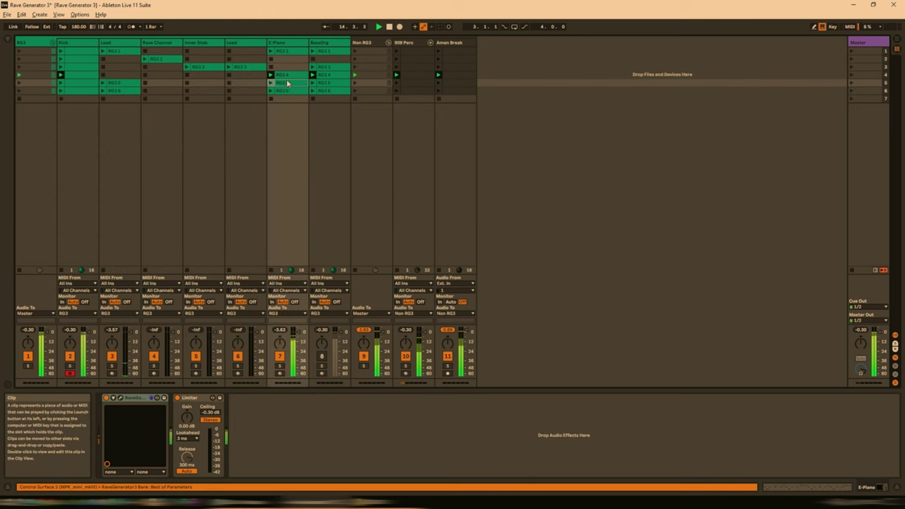
{"action": "key", "text": "Delete"}
{"action": "left_click", "coordinate": [282, 91]}
{"action": "key", "text": "Delete"}
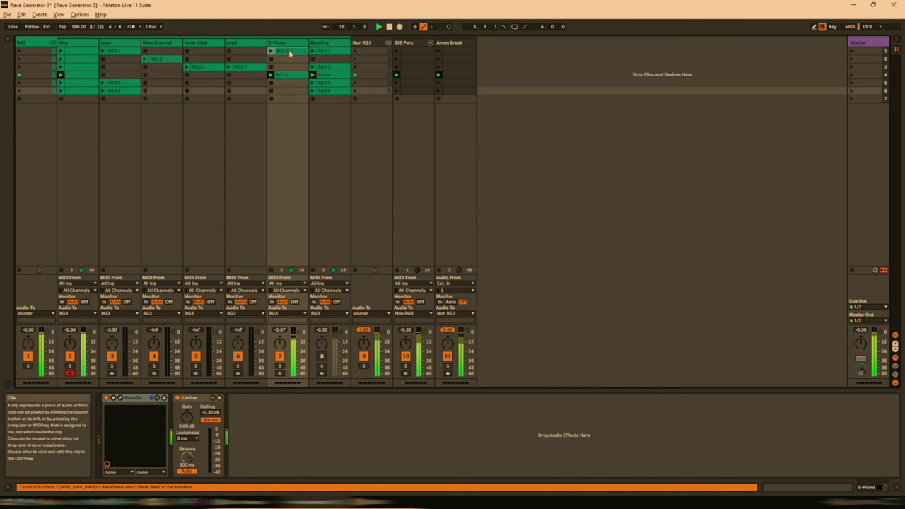
{"action": "left_click", "coordinate": [289, 51]}
{"action": "key", "text": "Delete"}
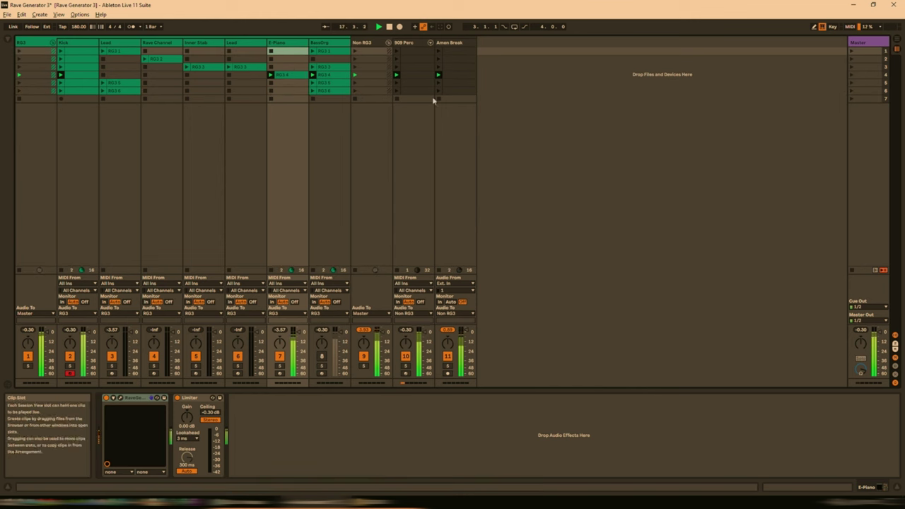
Delete the scene 4 clip from the BassOrg track and launch scene 5.
{"action": "left_click", "coordinate": [330, 85]}
{"action": "left_click", "coordinate": [328, 75]}
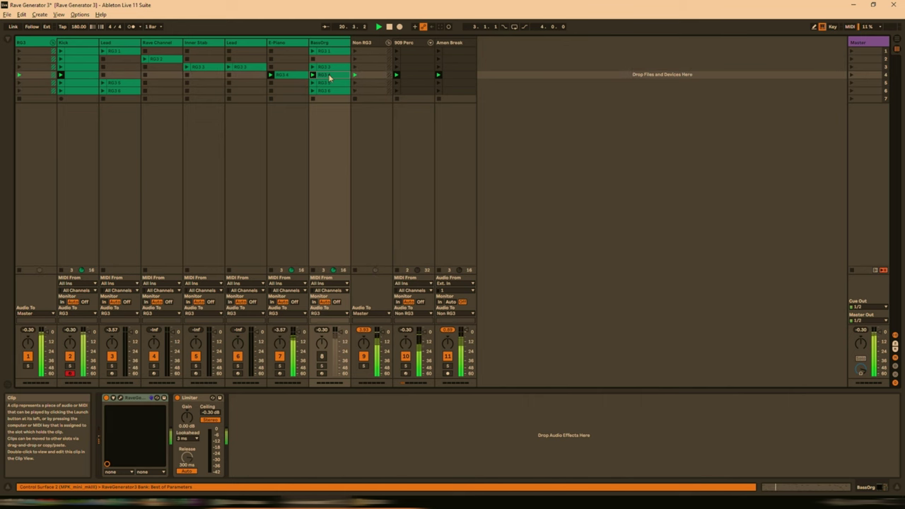
{"action": "key", "text": "Delete"}
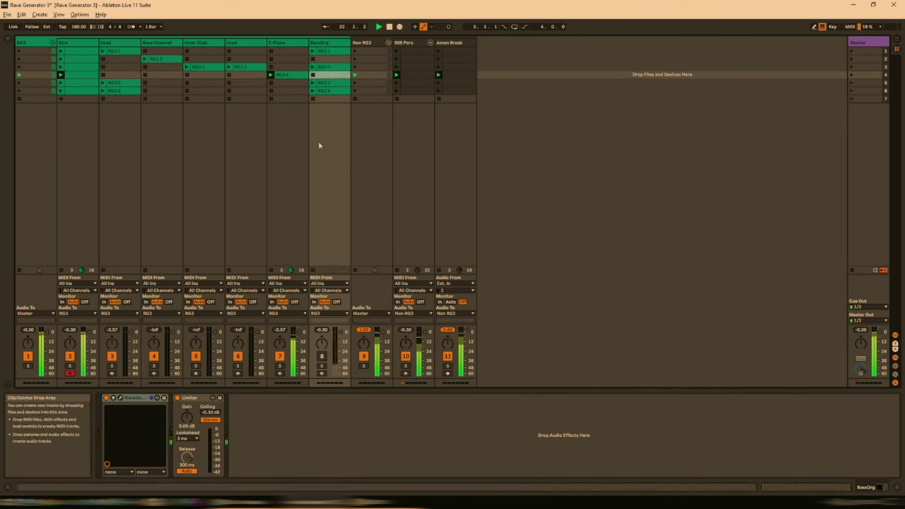
{"action": "key", "text": "Down"}
{"action": "key", "text": "Return"}
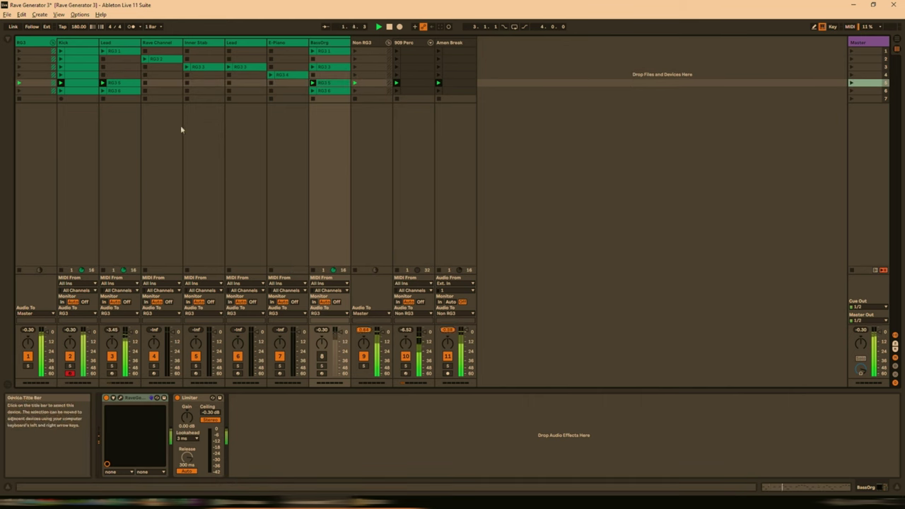
Open the Rave Generator 3 window of the original Lead track and launch scene 6.
{"action": "left_click", "coordinate": [120, 39]}
{"action": "left_click", "coordinate": [121, 52]}
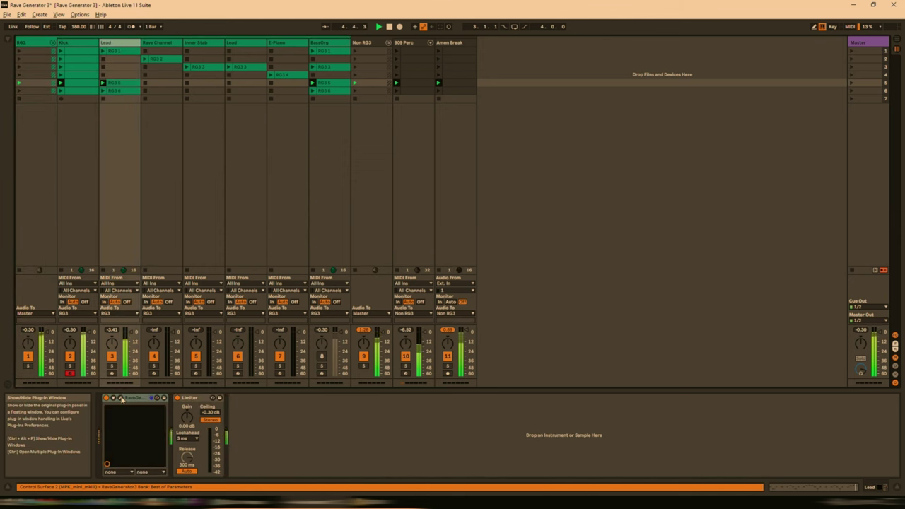
{"action": "left_click", "coordinate": [120, 398]}
{"action": "left_click", "coordinate": [851, 91]}
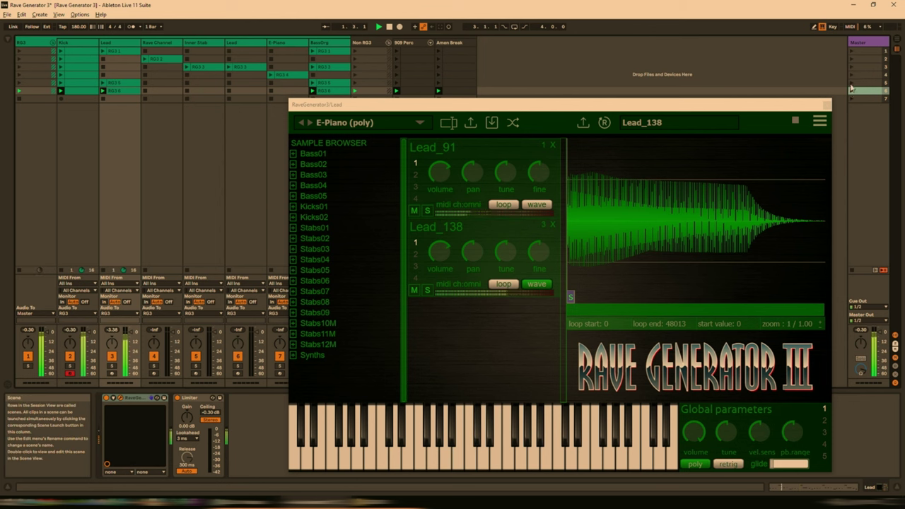
Stop playback and load the Hoover Blaster preset from the Rave 90s user presets into the Lead track's plugin.
{"action": "key", "text": "space"}
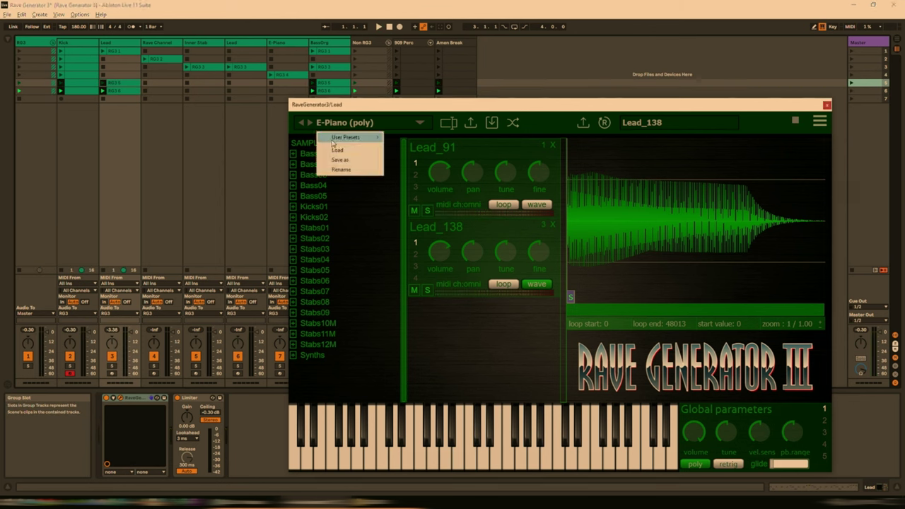
{"action": "mouse_move", "coordinate": [357, 140]}
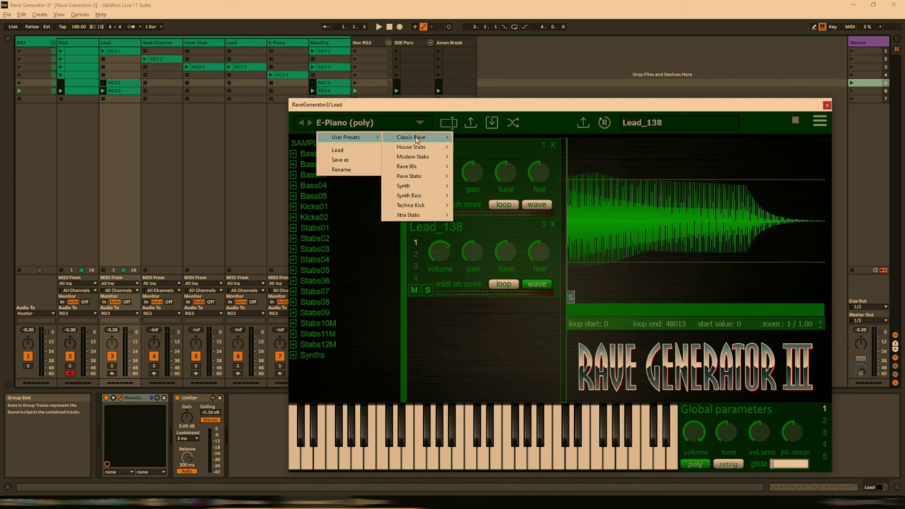
{"action": "mouse_move", "coordinate": [401, 139]}
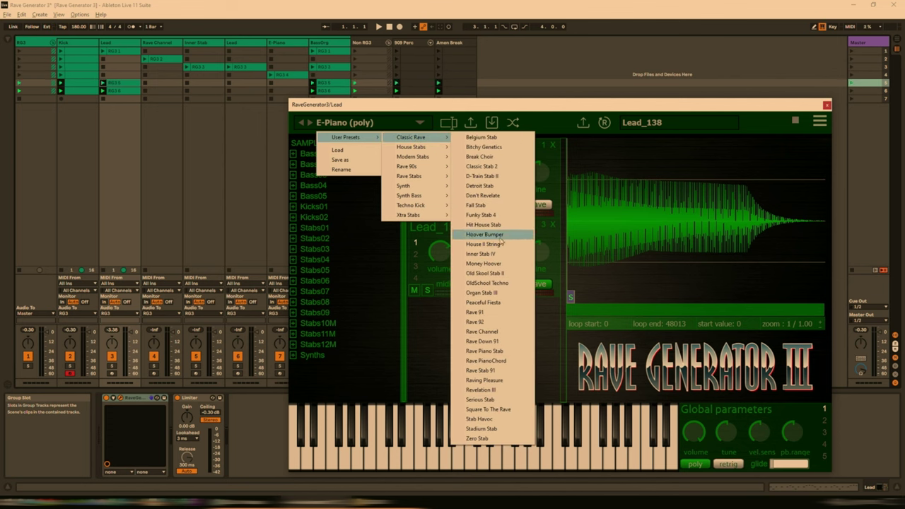
{"action": "mouse_move", "coordinate": [417, 166]}
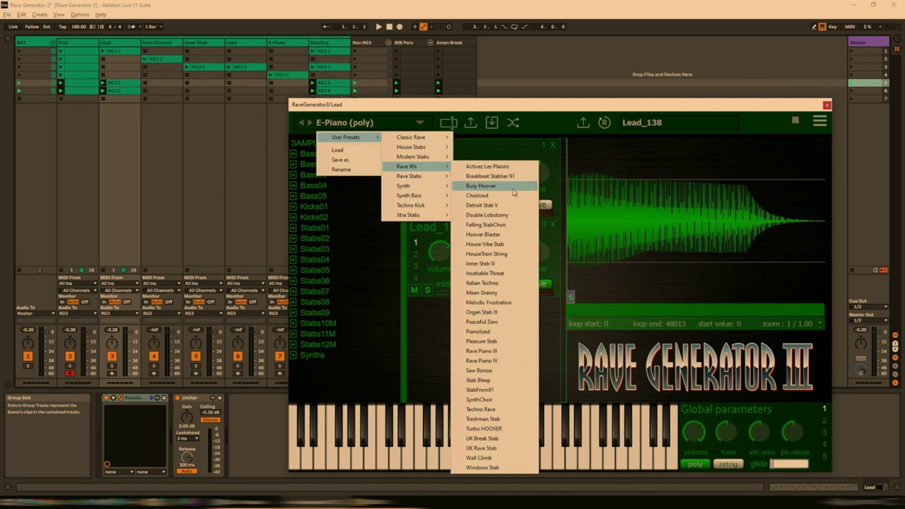
{"action": "left_click", "coordinate": [483, 234]}
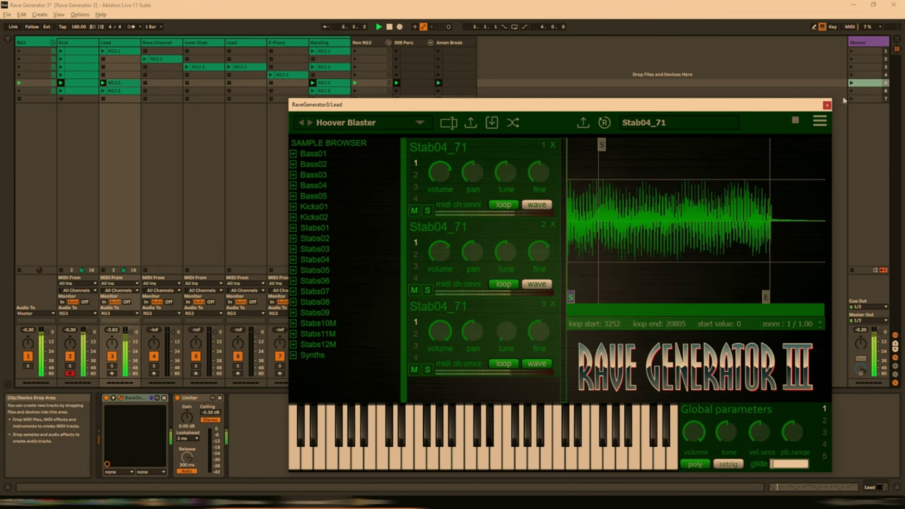
Delete the scene 5 clip from the BassOrg track and launch scene 6.
{"action": "left_click_drag", "start_coordinate": [410, 110], "coordinate": [608, 100]}
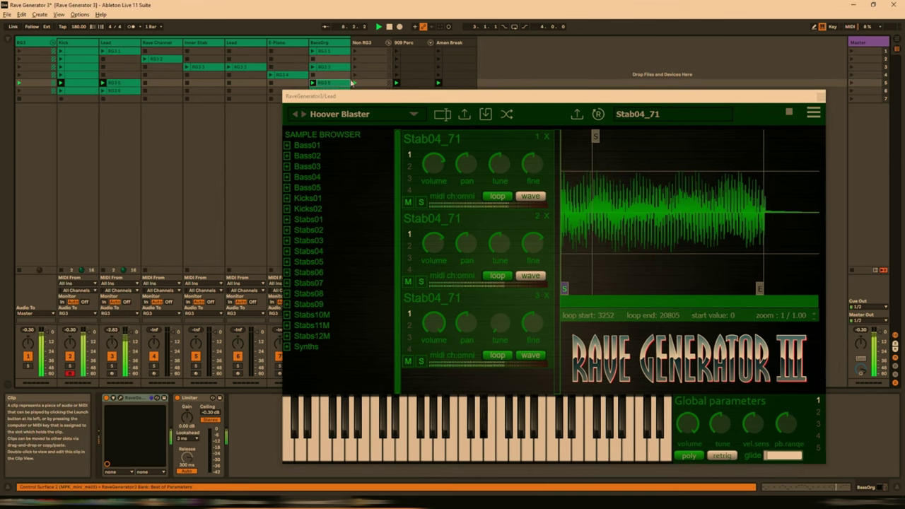
{"action": "left_click", "coordinate": [850, 93]}
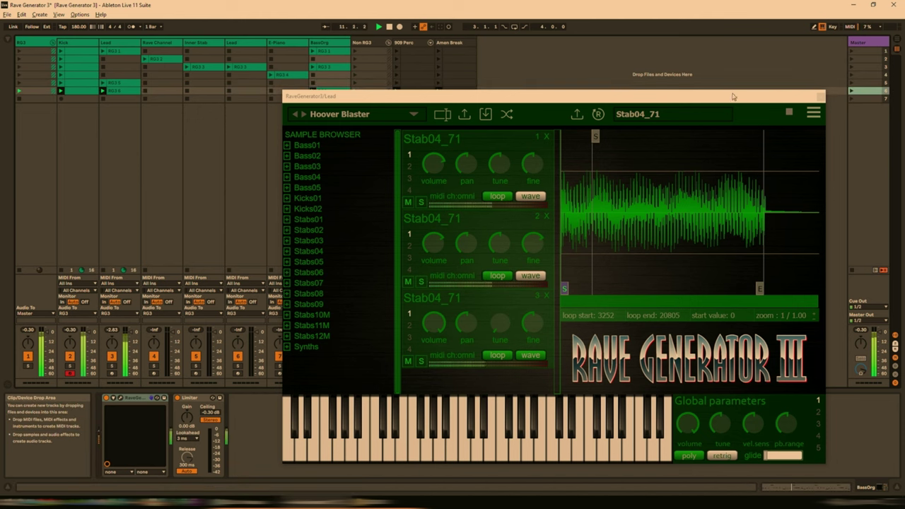
Audition HouseTrain String on the Lead track, and load Inner Stab III from the Rave 90s user presets.
{"action": "left_click", "coordinate": [303, 114]}
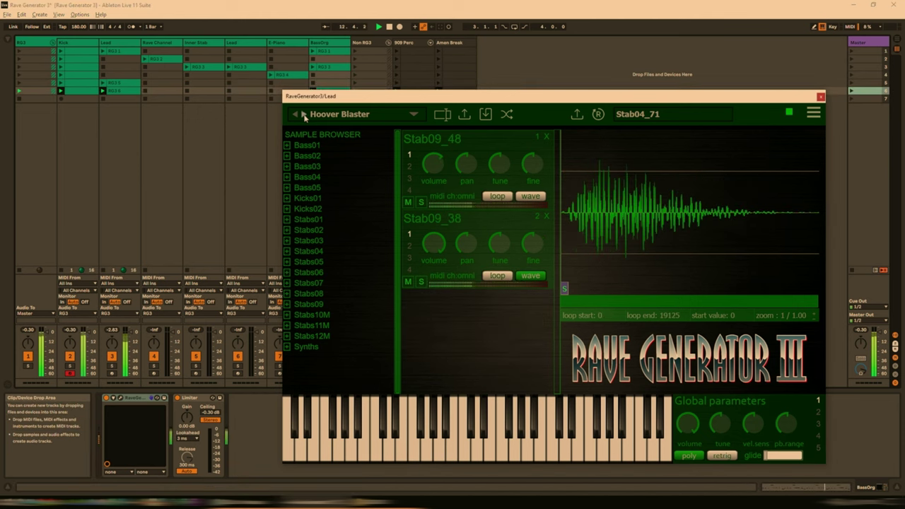
{"action": "left_click", "coordinate": [303, 115]}
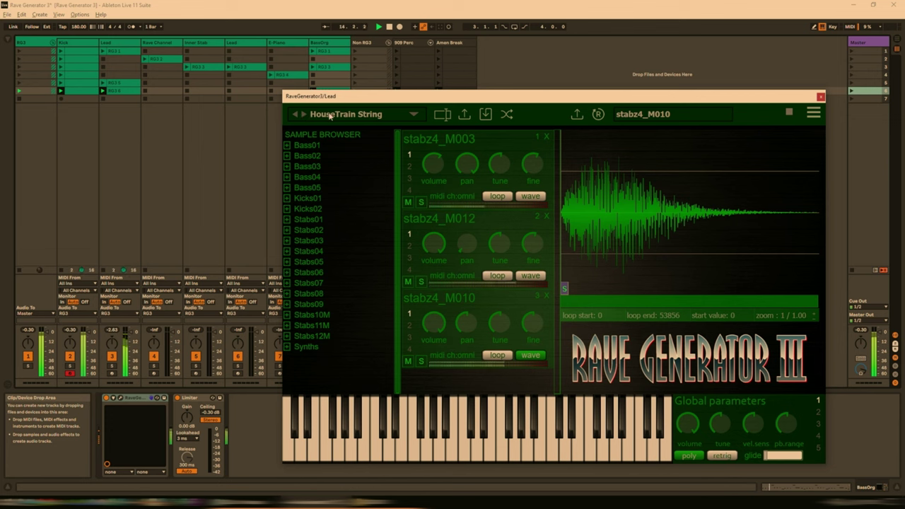
{"action": "left_click", "coordinate": [352, 120]}
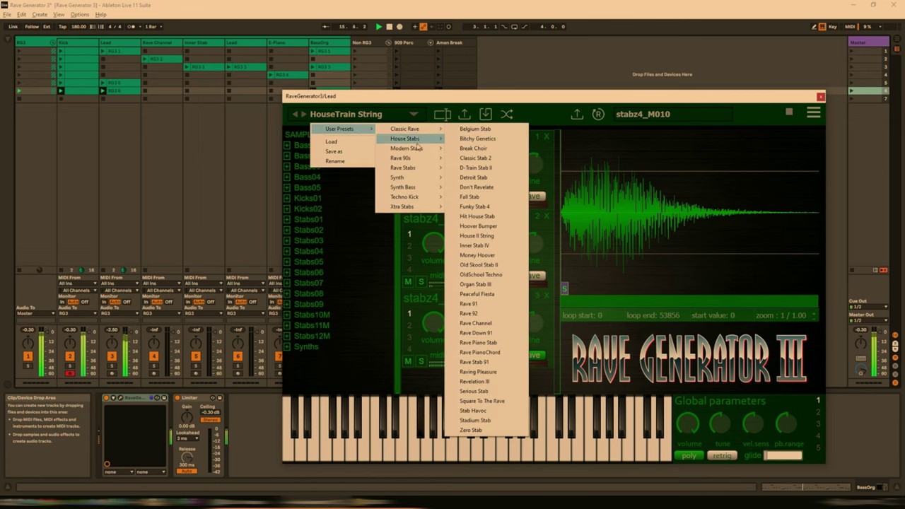
{"action": "mouse_move", "coordinate": [420, 160]}
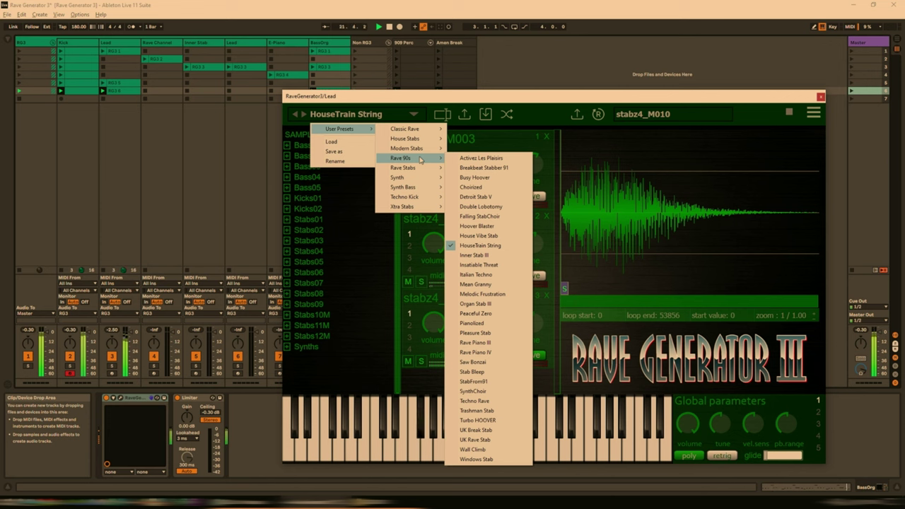
{"action": "left_click", "coordinate": [486, 256]}
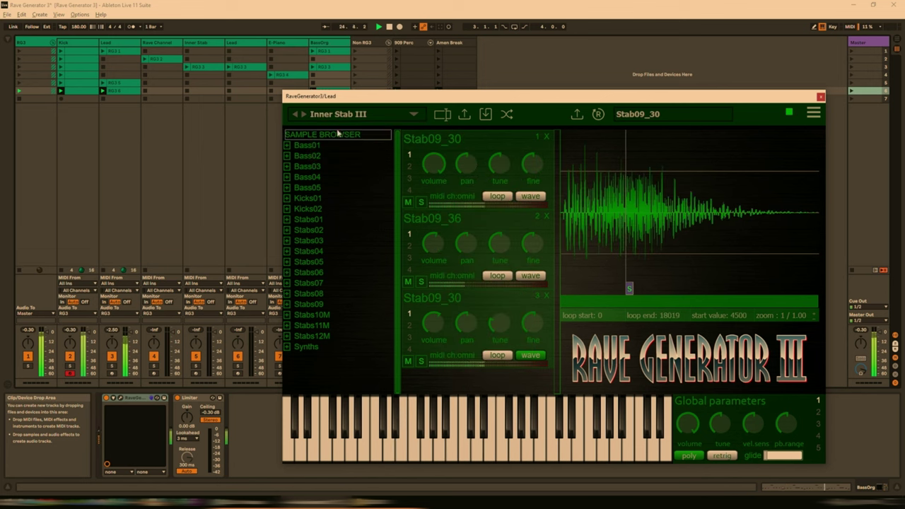
Audition the presets following Inner Stab III one after another, ending on Turbo HOOVER.
{"action": "left_click", "coordinate": [304, 115]}
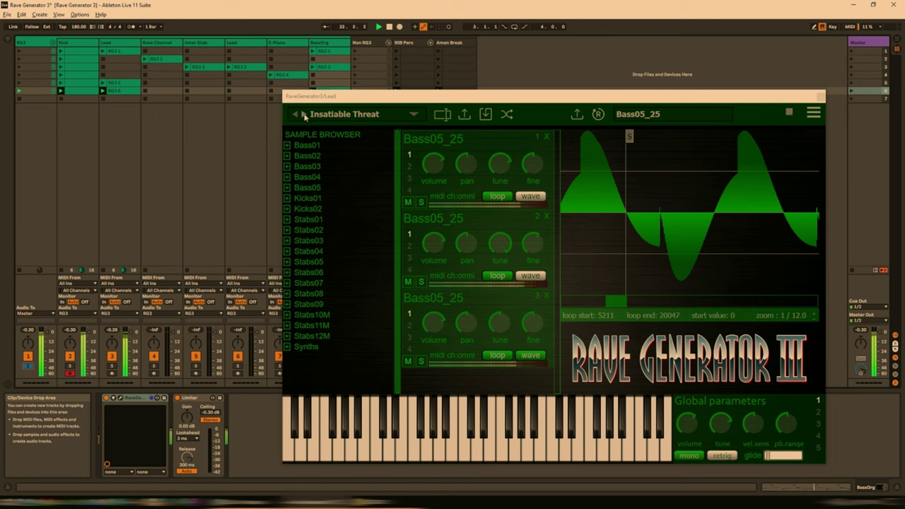
{"action": "left_click", "coordinate": [304, 115]}
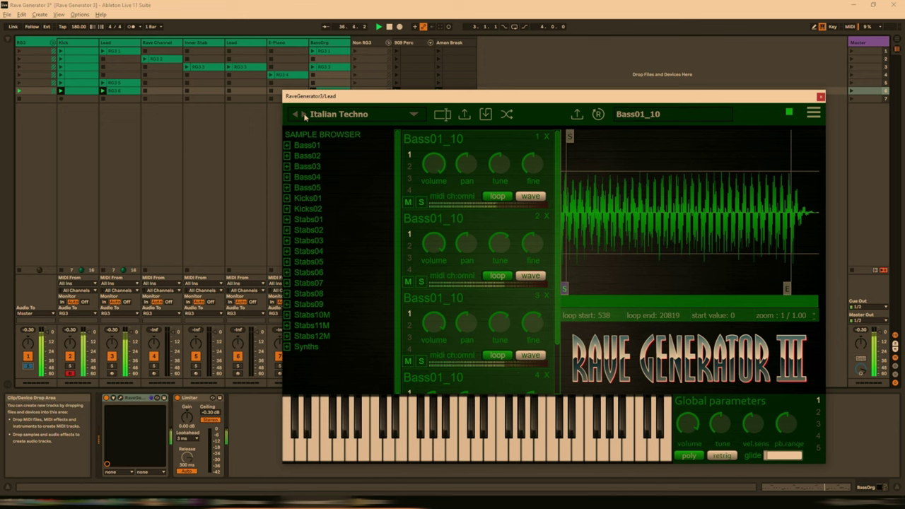
{"action": "left_click", "coordinate": [304, 115]}
{"action": "left_click", "coordinate": [304, 116]}
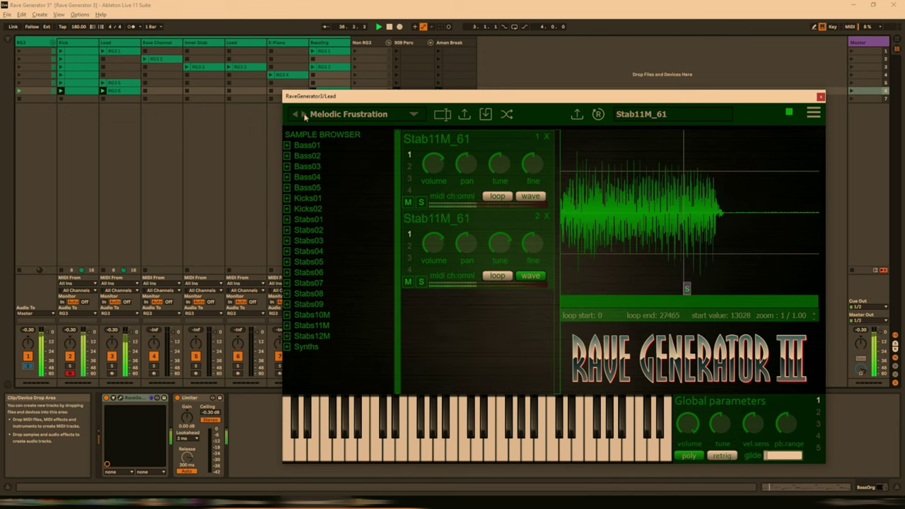
{"action": "left_click", "coordinate": [304, 115]}
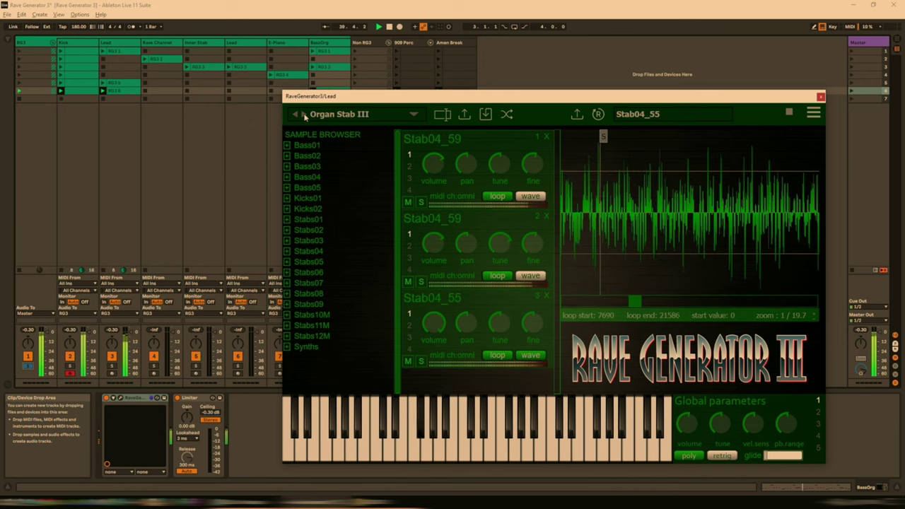
{"action": "left_click", "coordinate": [303, 115]}
{"action": "left_click", "coordinate": [303, 115]}
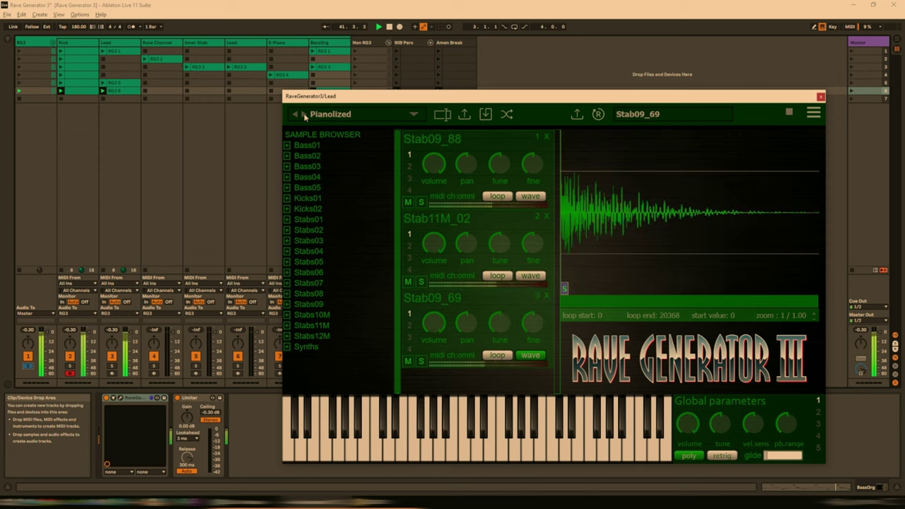
{"action": "left_click", "coordinate": [303, 115]}
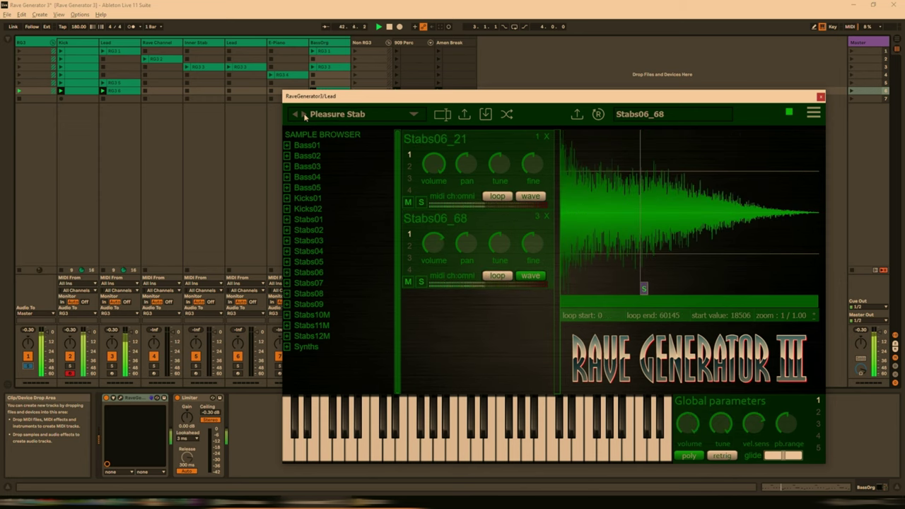
{"action": "left_click", "coordinate": [304, 115]}
{"action": "left_click", "coordinate": [304, 115]}
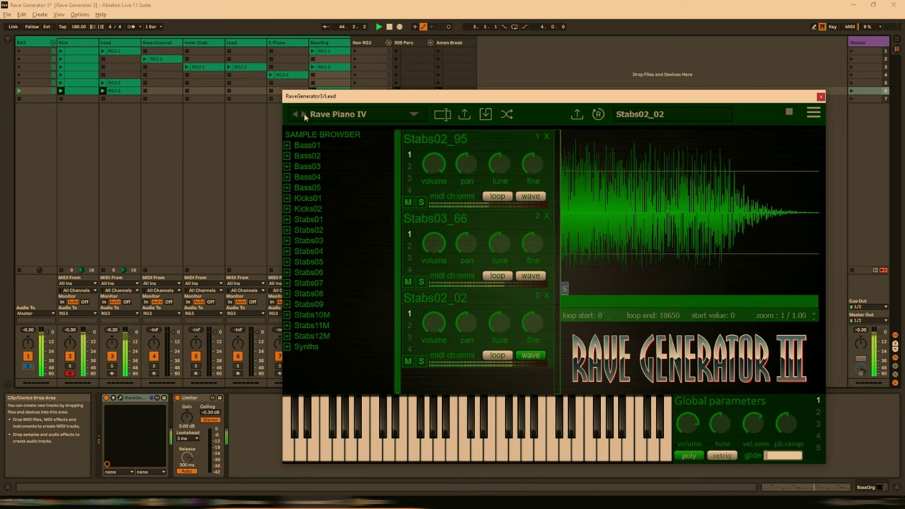
{"action": "left_click", "coordinate": [304, 115]}
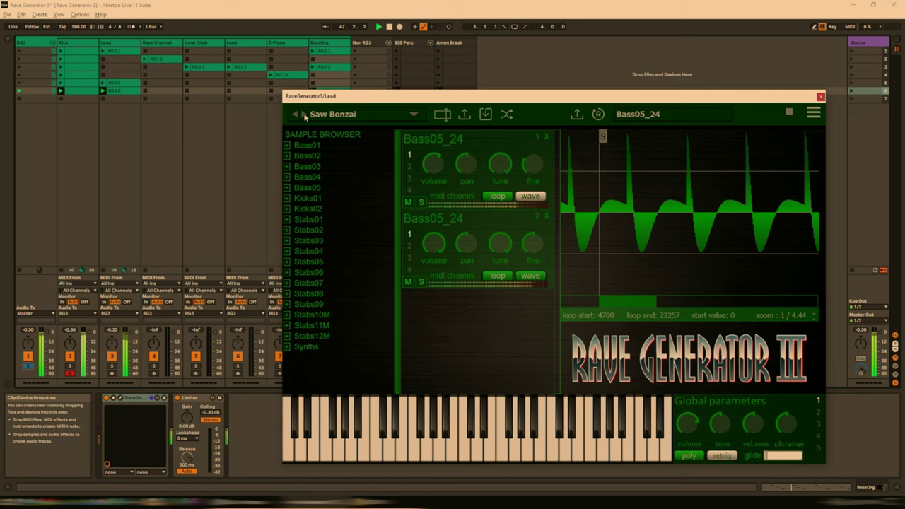
{"action": "left_click", "coordinate": [304, 115]}
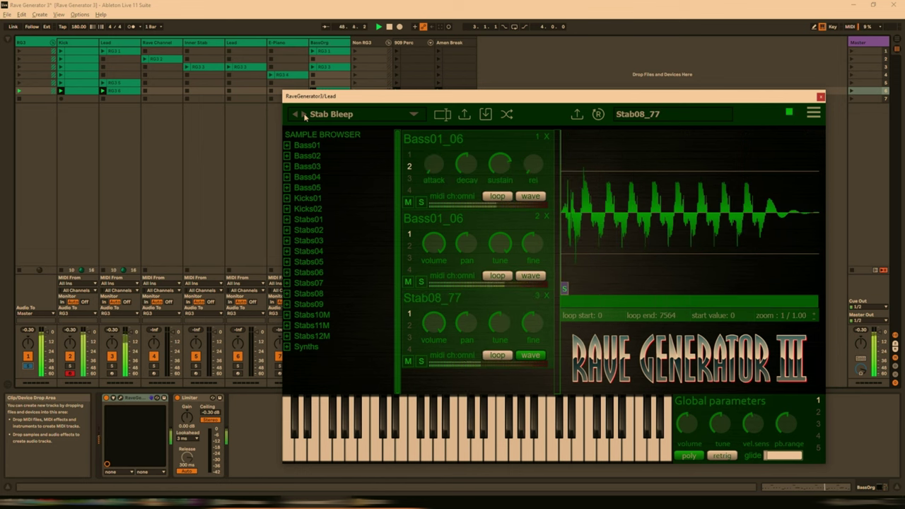
{"action": "left_click", "coordinate": [304, 115]}
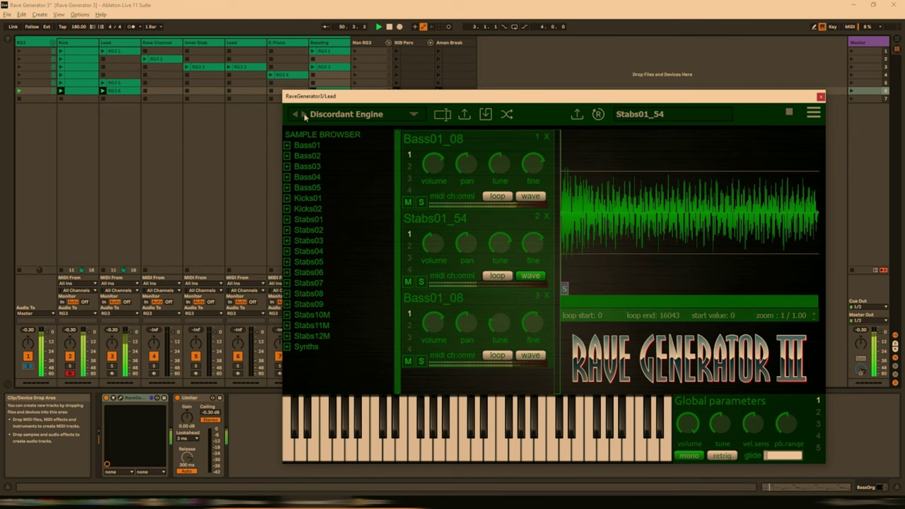
{"action": "left_click", "coordinate": [303, 115]}
{"action": "left_click", "coordinate": [303, 115]}
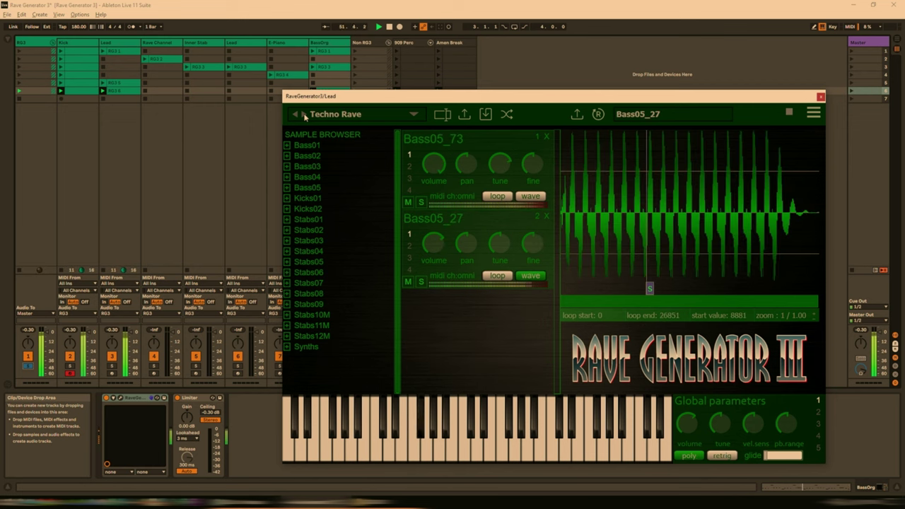
{"action": "left_click", "coordinate": [304, 115]}
{"action": "left_click", "coordinate": [304, 116]}
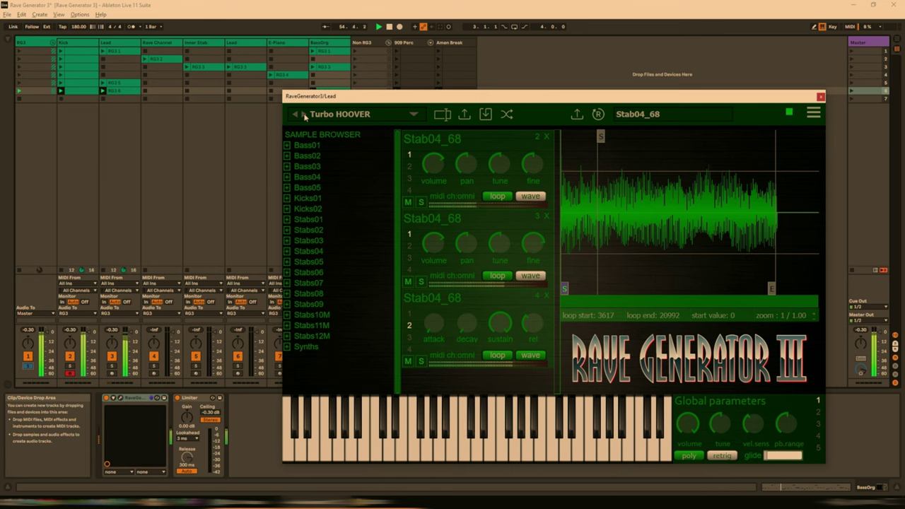
Copy the Lead track's scene 5 clip into the BassOrg track's scene 5 slot and launch scene 5.
{"action": "left_click", "coordinate": [850, 86]}
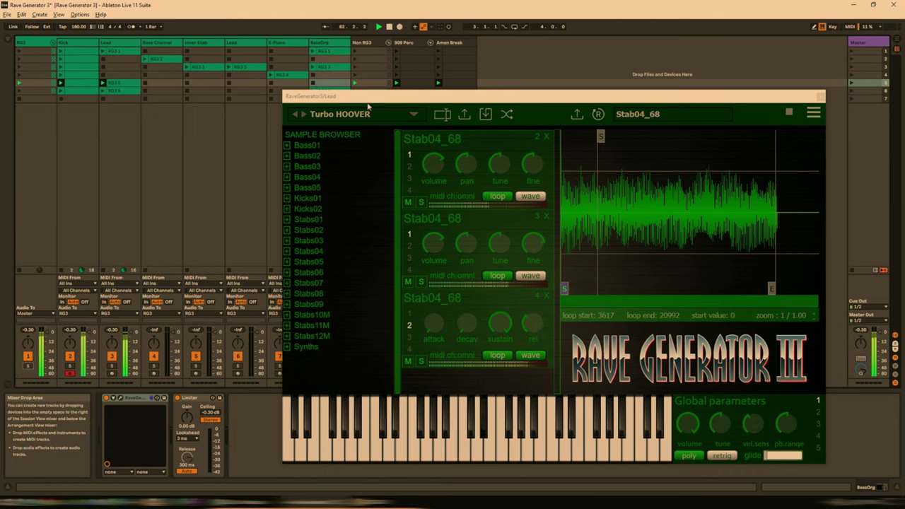
{"action": "left_click_drag", "start_coordinate": [373, 97], "coordinate": [279, 154]}
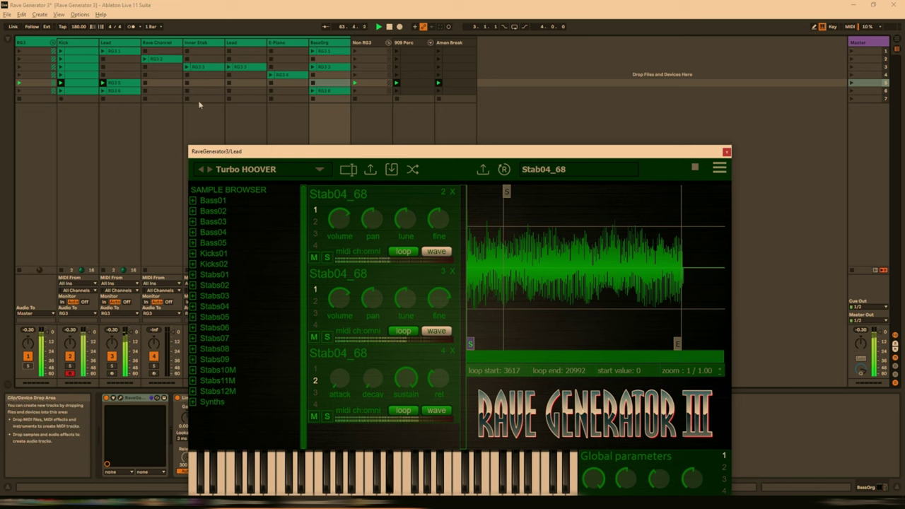
{"action": "left_click", "coordinate": [117, 85]}
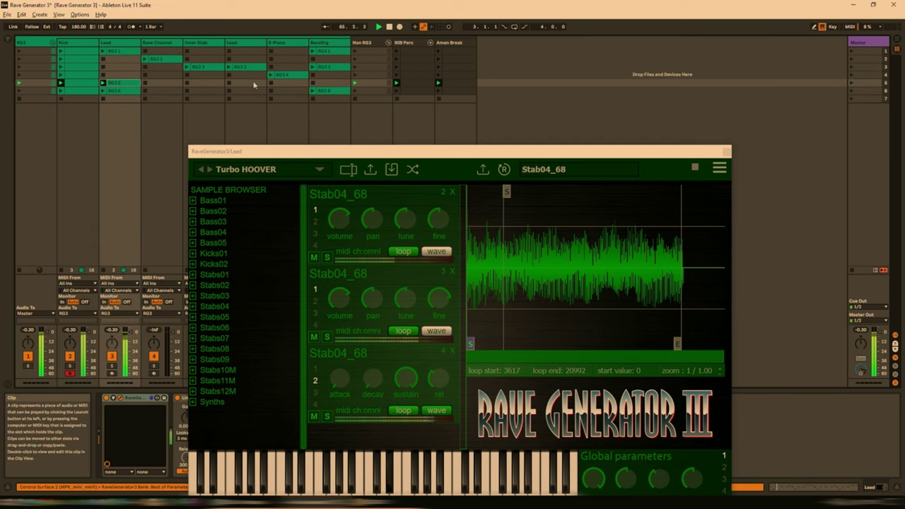
{"action": "left_click", "coordinate": [330, 86]}
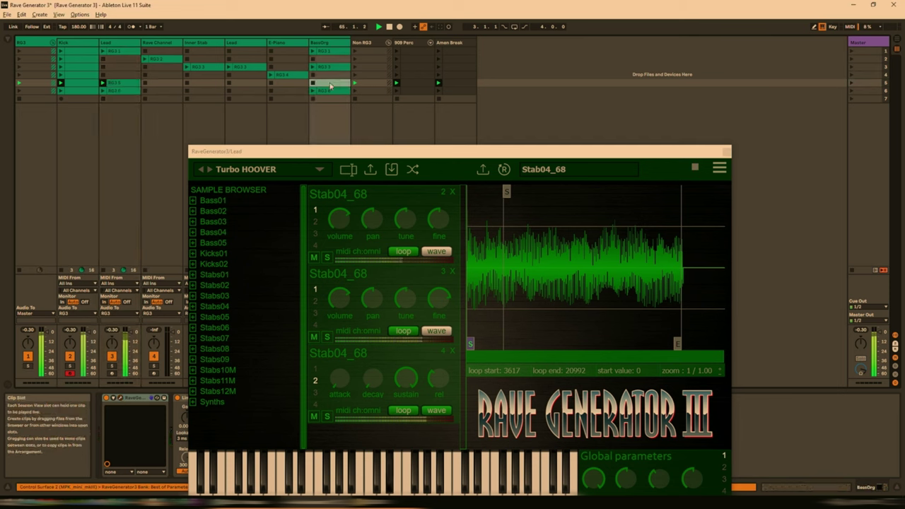
{"action": "left_click", "coordinate": [850, 84]}
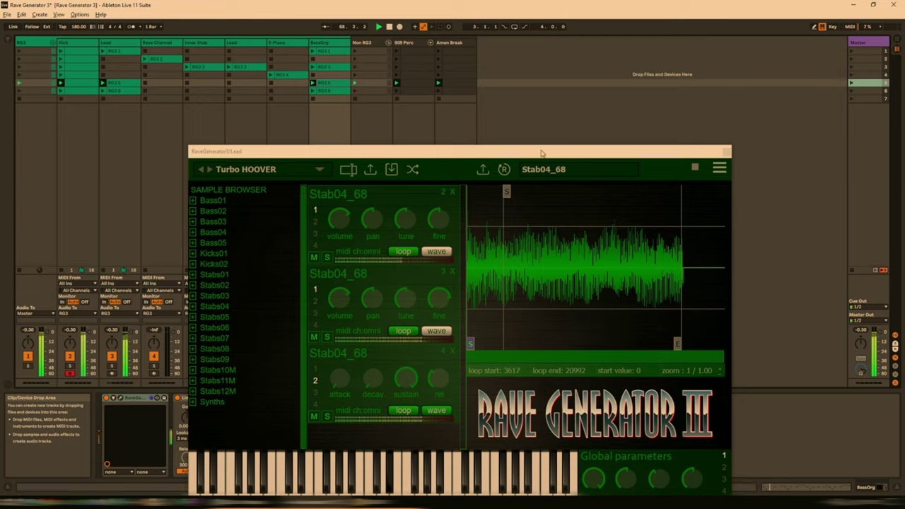
Delete the second Lead track beside Inner Stab and rename the E-Piano track as ST Bell.
{"action": "left_click_drag", "start_coordinate": [406, 261], "coordinate": [559, 179]}
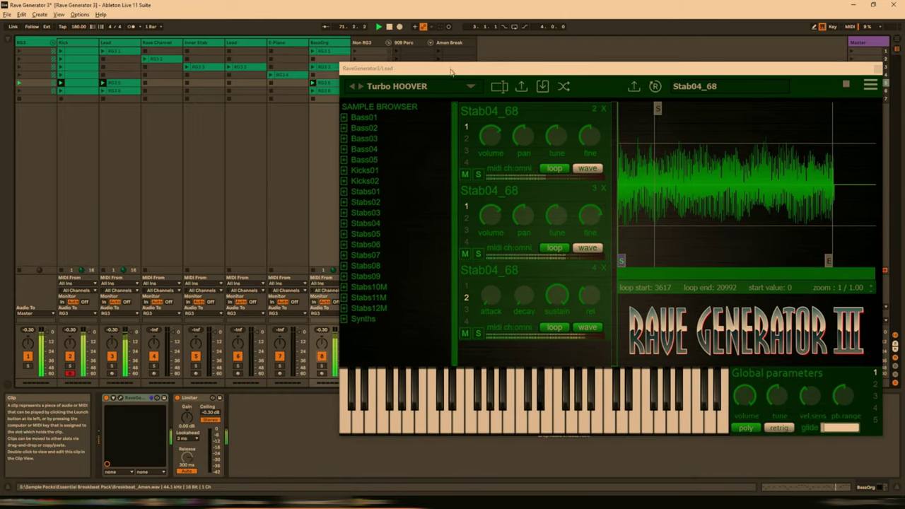
{"action": "left_click_drag", "start_coordinate": [450, 72], "coordinate": [394, 113]}
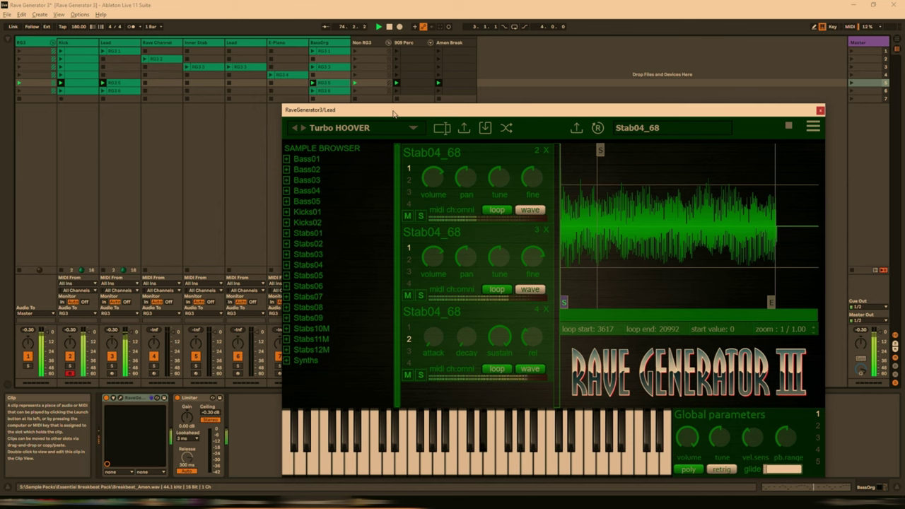
{"action": "left_click_drag", "start_coordinate": [394, 113], "coordinate": [340, 149]}
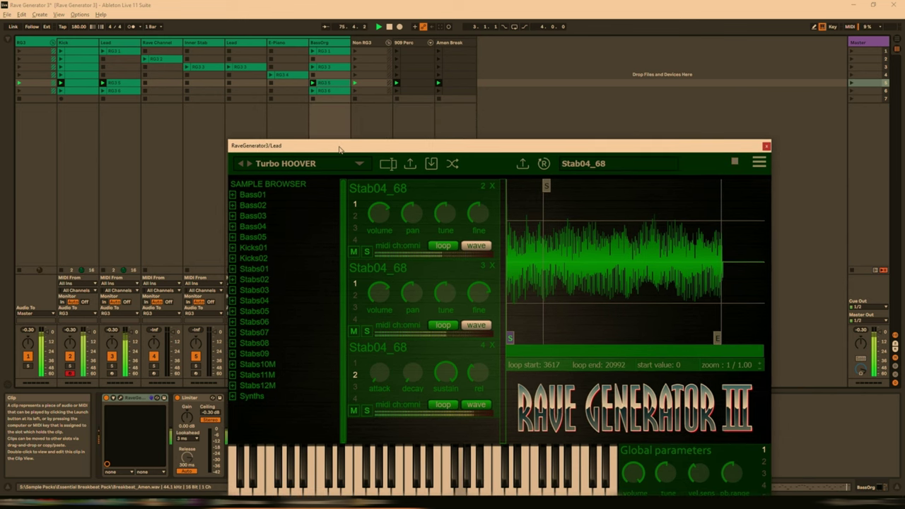
{"action": "left_click", "coordinate": [247, 83]}
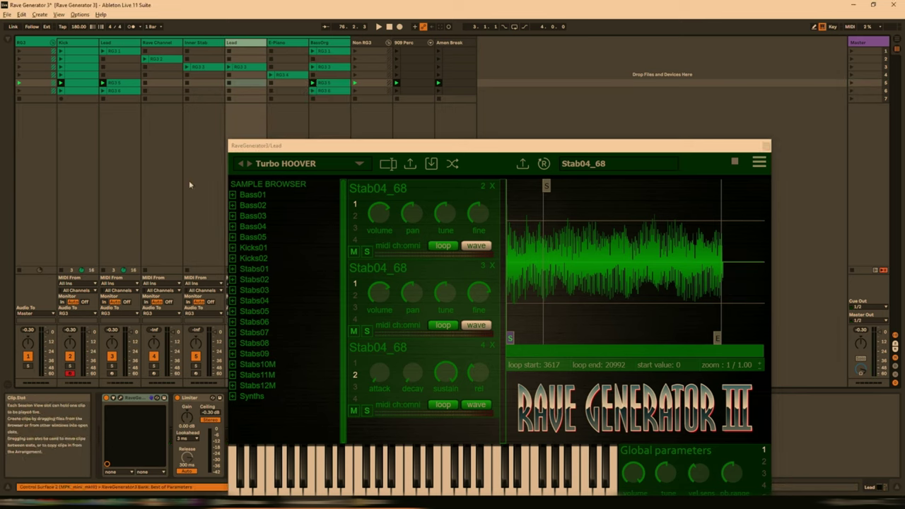
{"action": "right_click", "coordinate": [244, 43]}
{"action": "left_click", "coordinate": [269, 82]}
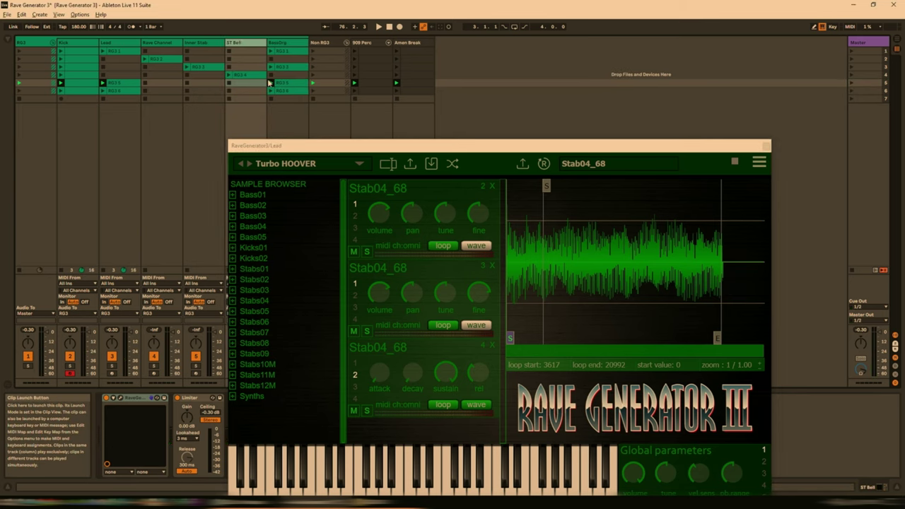
Place the scene 5 clip on the ST Bell track, launch scene 5 and uncover the track columns.
{"action": "left_click_drag", "start_coordinate": [651, 146], "coordinate": [715, 78]}
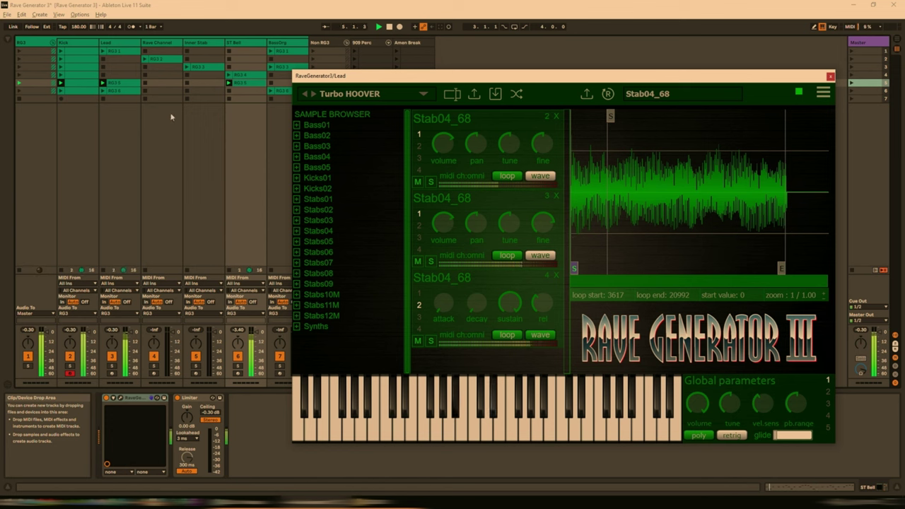
Copy the Lead track's scene 6 clip into the ST Bell track's scene 6 slot and launch scene 6.
{"action": "left_click", "coordinate": [121, 85]}
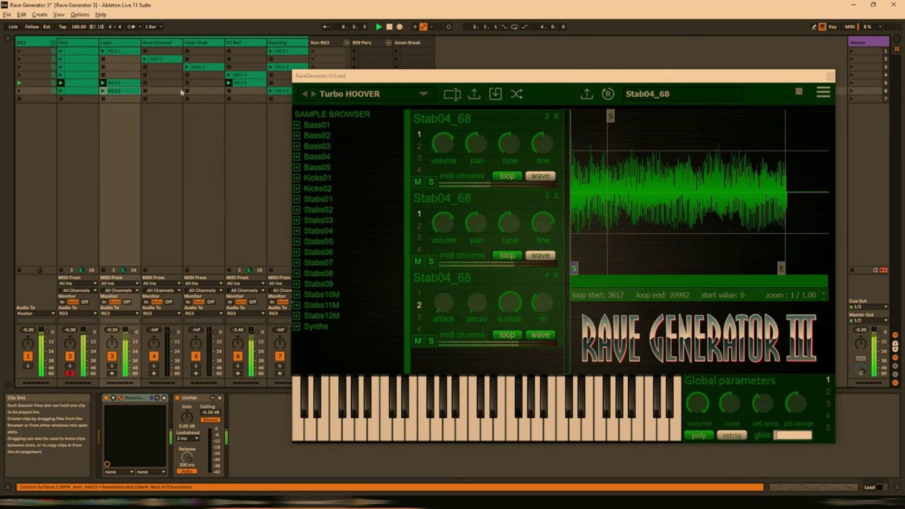
{"action": "left_click", "coordinate": [243, 93]}
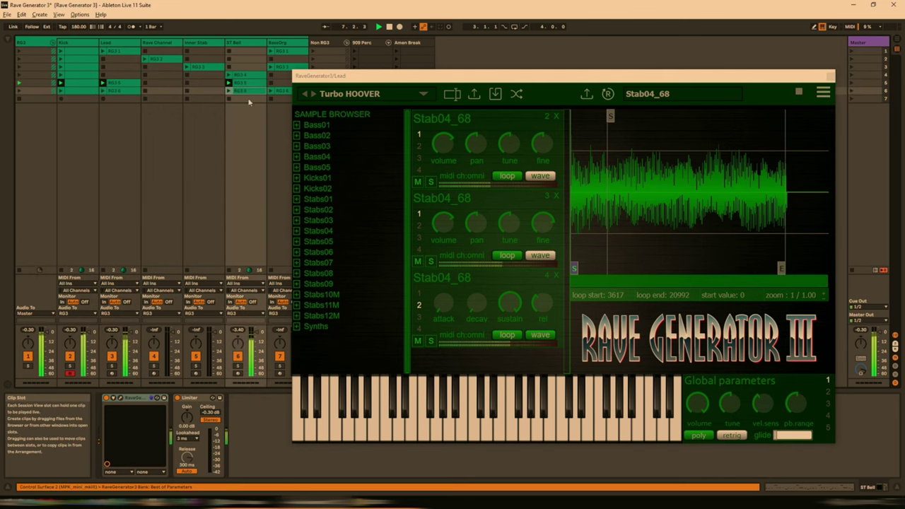
{"action": "left_click", "coordinate": [852, 91]}
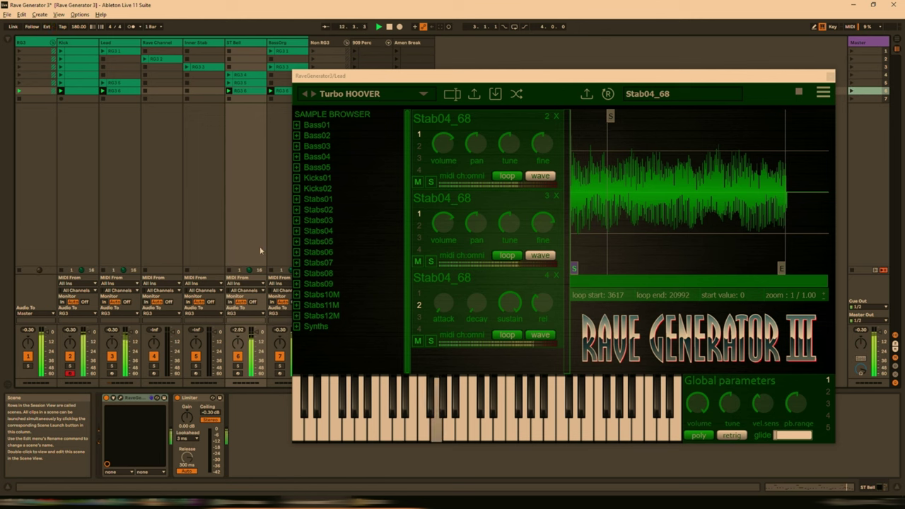
Compare the scene 6 layers by briefly soloing the ST Bell track and muting the Lead track, restoring both.
{"action": "left_click", "coordinate": [239, 367]}
{"action": "left_click", "coordinate": [239, 366]}
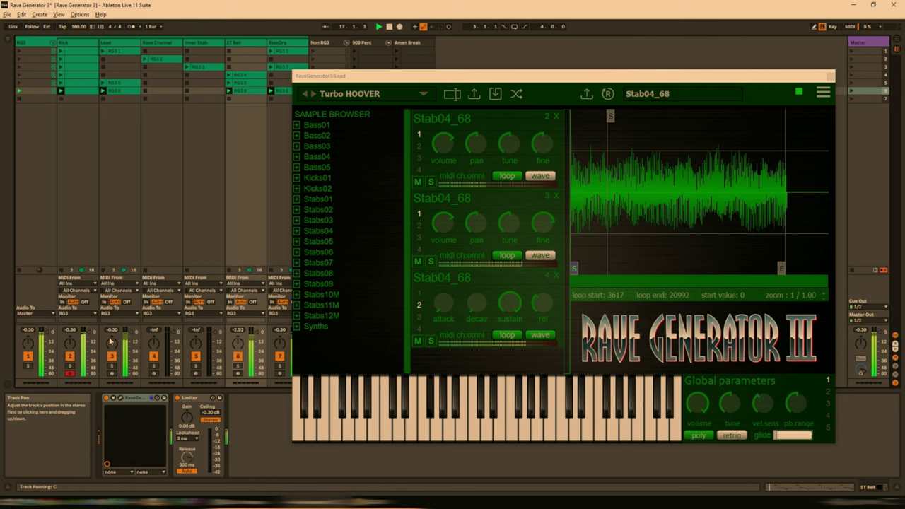
{"action": "left_click", "coordinate": [111, 356]}
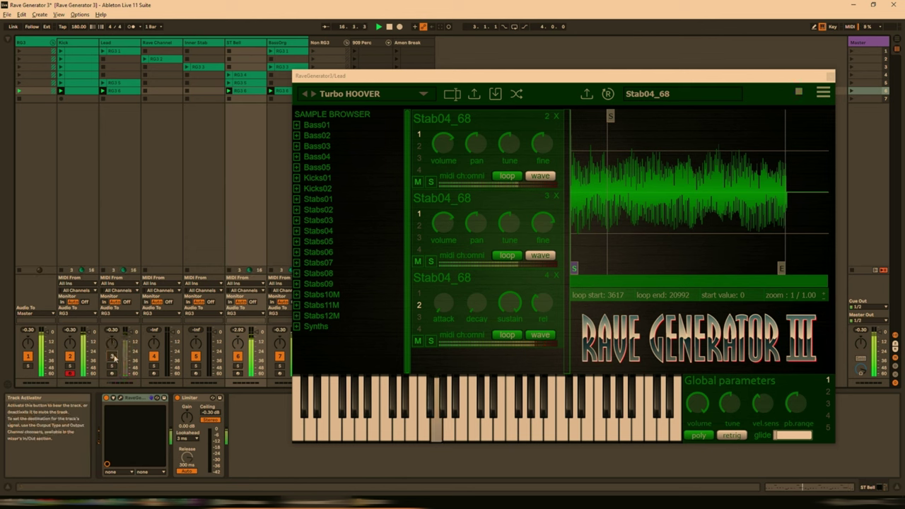
{"action": "left_click", "coordinate": [111, 356]}
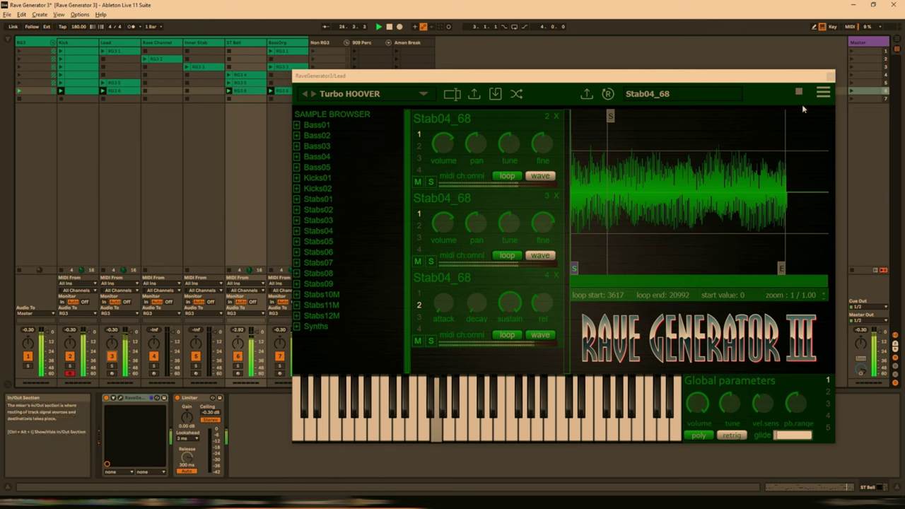
Launch scene 1, load the Synth Bass preset Climb The Wall on the first Lead track and start playback.
{"action": "left_click", "coordinate": [850, 51]}
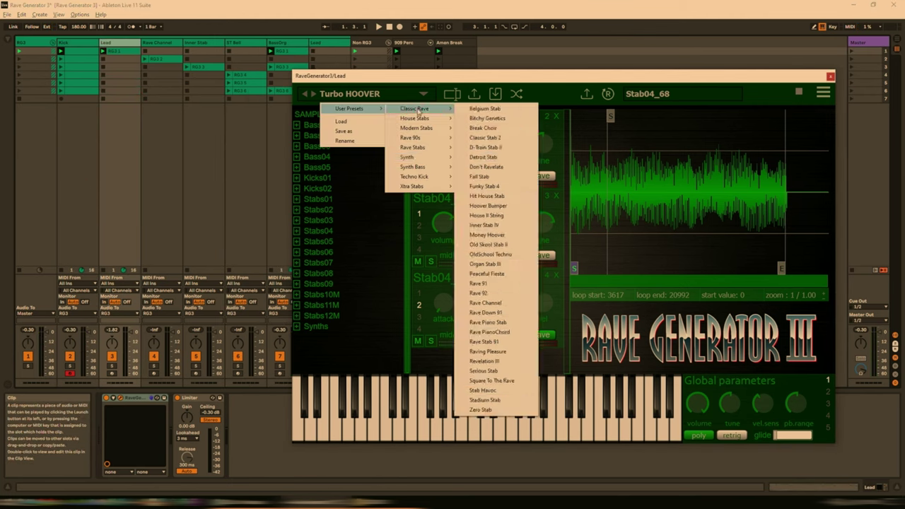
{"action": "mouse_move", "coordinate": [414, 167]}
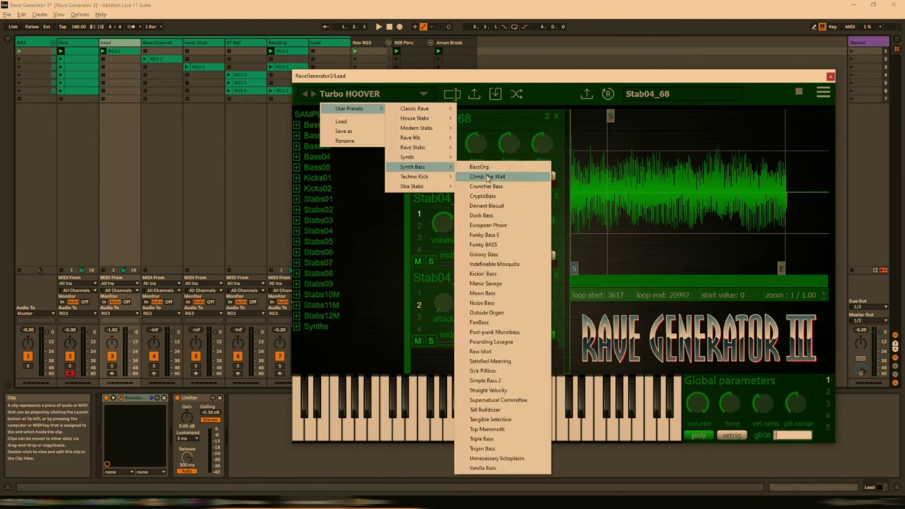
{"action": "left_click", "coordinate": [485, 178]}
{"action": "key", "text": "space"}
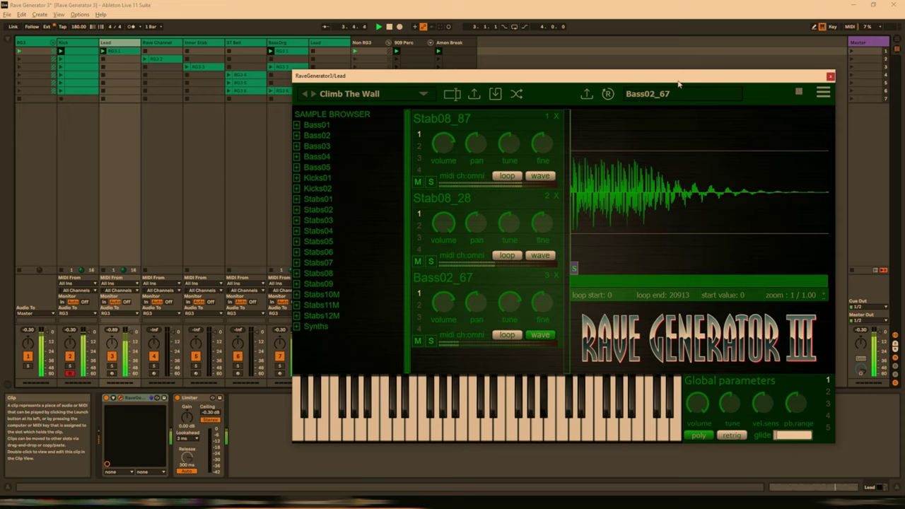
{"action": "left_click_drag", "start_coordinate": [636, 76], "coordinate": [595, 86]}
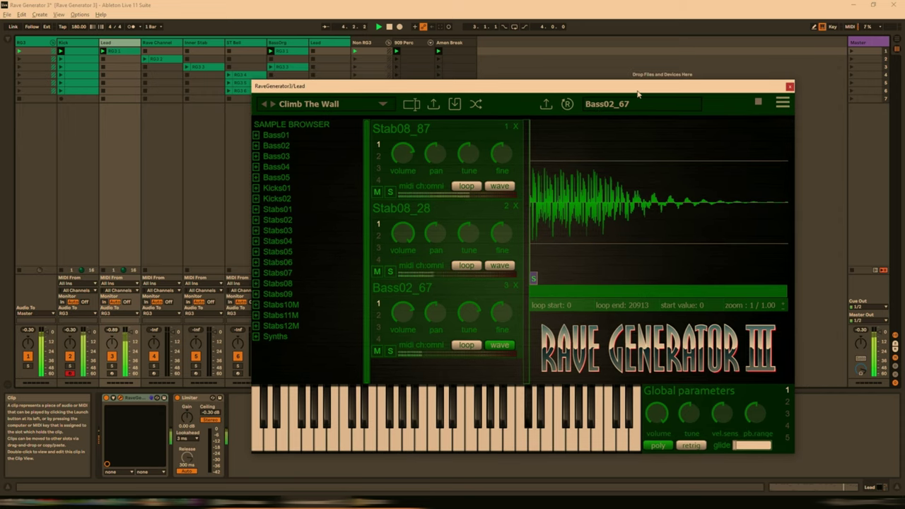
Audition scenes 2 through 6 in order, keeping the plugin window clear of the track columns.
{"action": "left_click", "coordinate": [850, 60]}
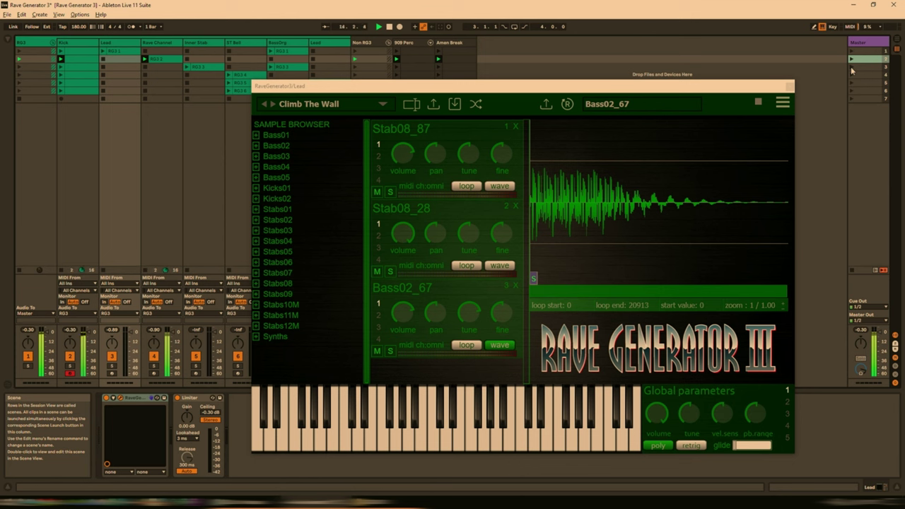
{"action": "left_click", "coordinate": [851, 68]}
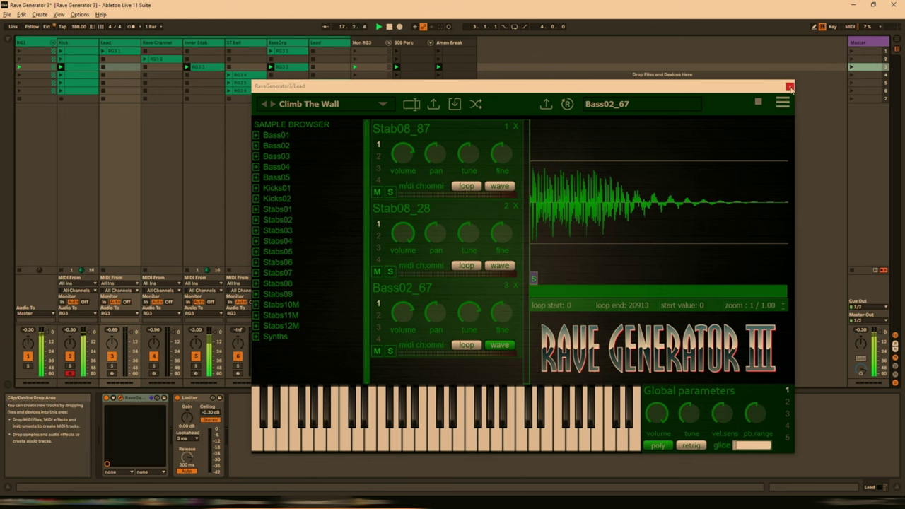
{"action": "left_click", "coordinate": [851, 76]}
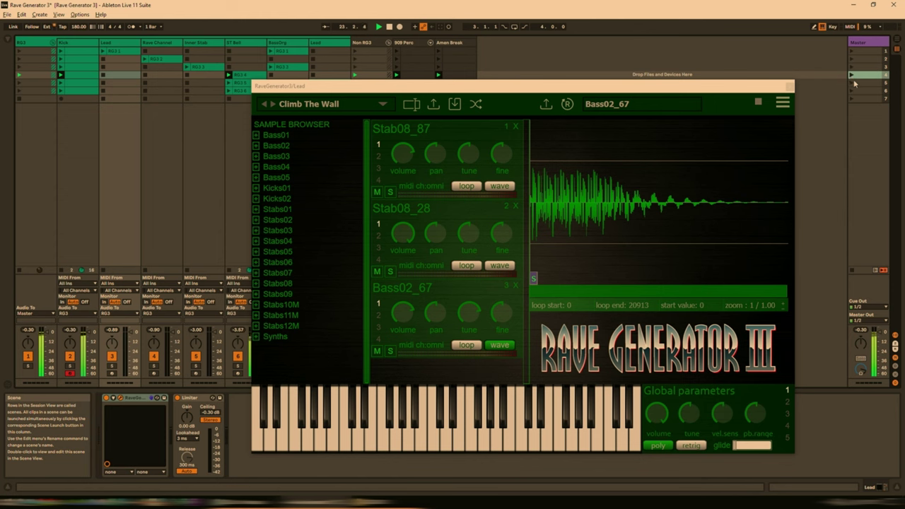
{"action": "left_click_drag", "start_coordinate": [742, 85], "coordinate": [698, 117]}
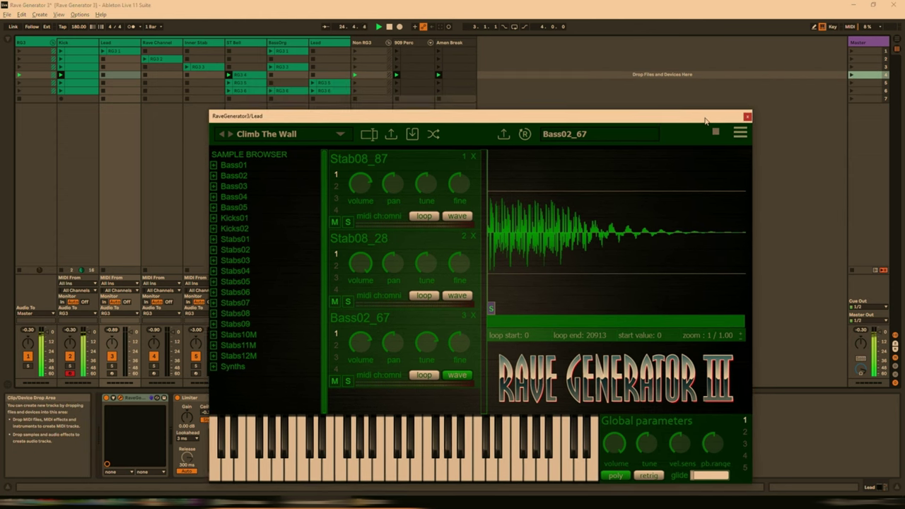
{"action": "left_click", "coordinate": [851, 84]}
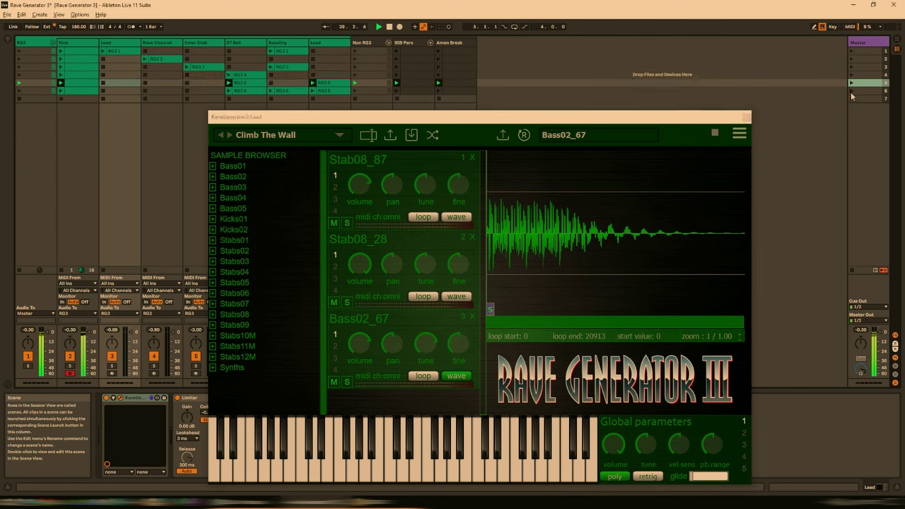
{"action": "left_click", "coordinate": [851, 92]}
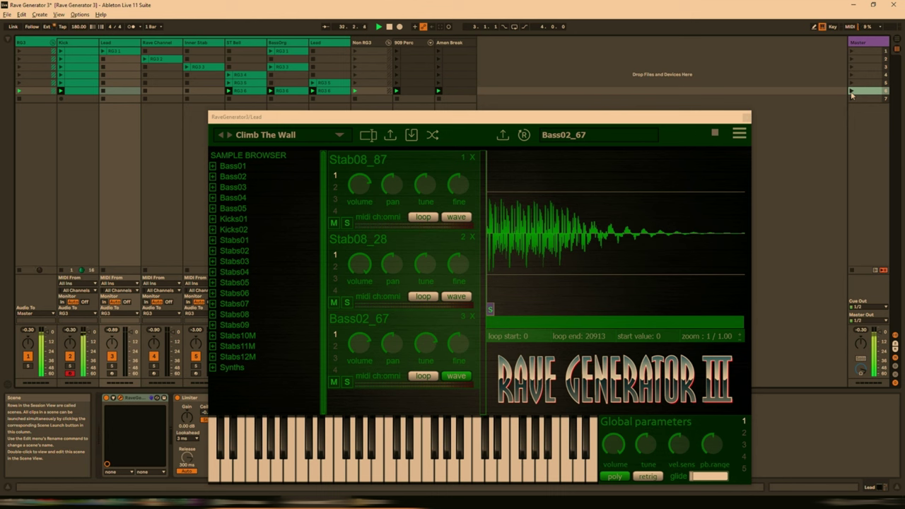
Play scenes 1 through 6 again in order, soloing the RG3 group from scene 2 on, and stop playback after scene 6.
{"action": "left_click", "coordinate": [852, 52]}
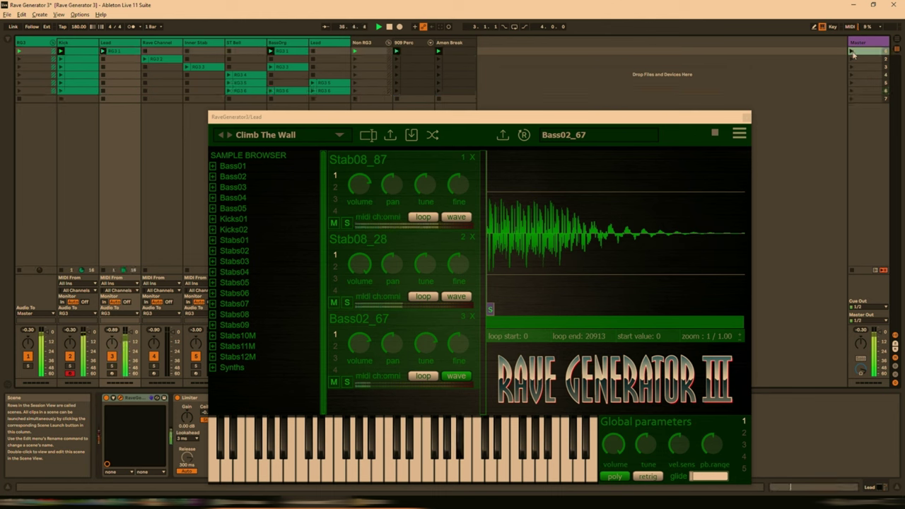
{"action": "left_click", "coordinate": [851, 59]}
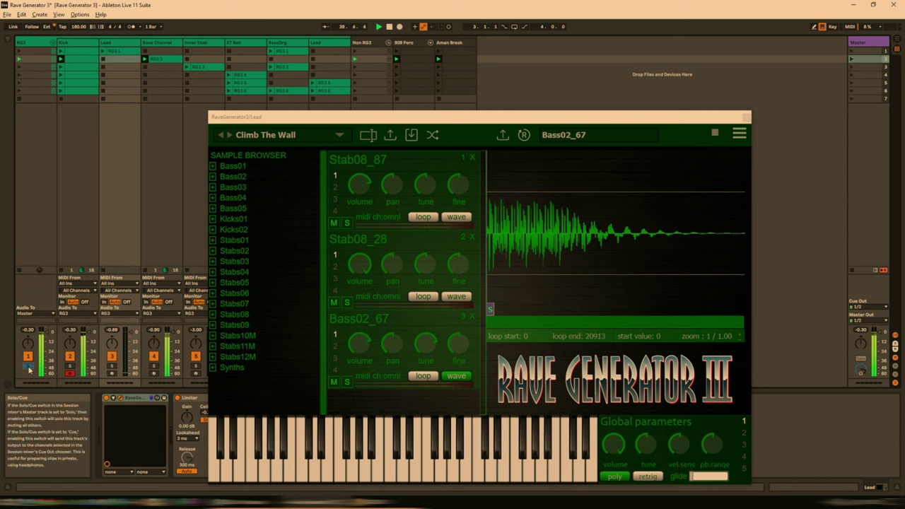
{"action": "left_click", "coordinate": [851, 68]}
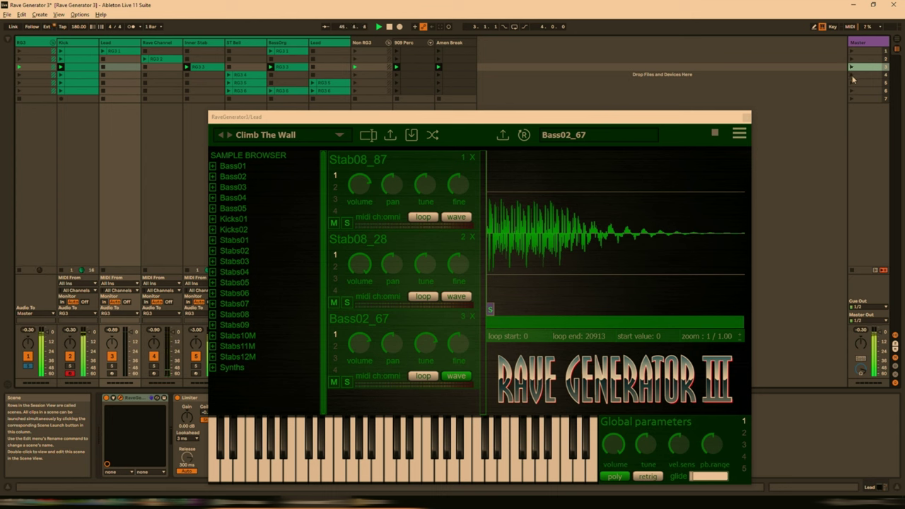
{"action": "left_click", "coordinate": [852, 75]}
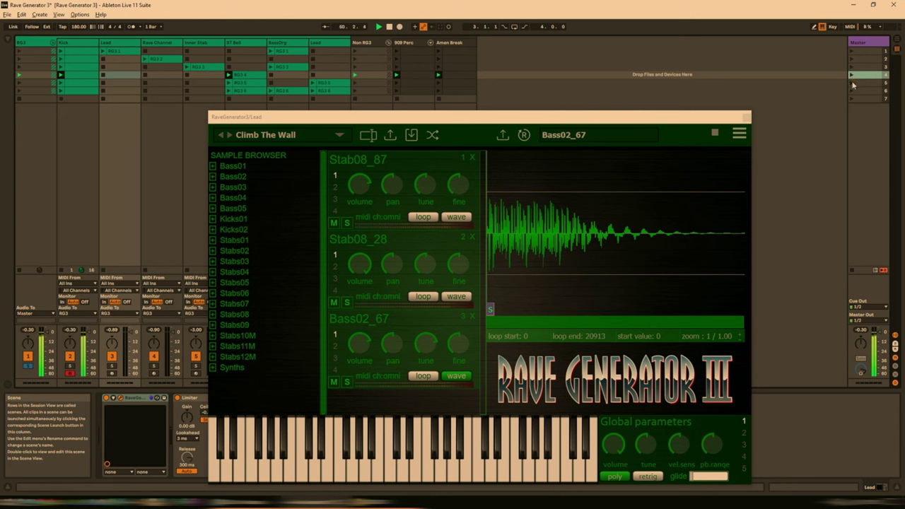
{"action": "left_click", "coordinate": [852, 84]}
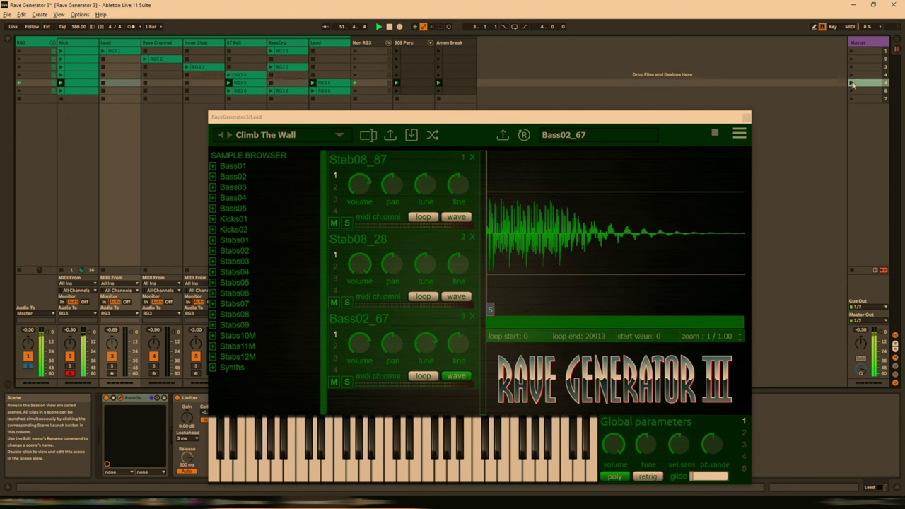
{"action": "left_click", "coordinate": [852, 91]}
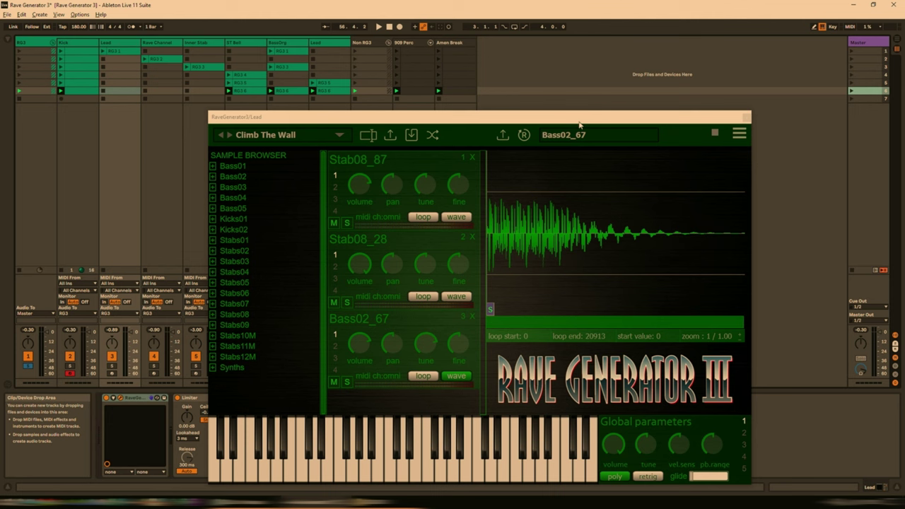
{"action": "left_click_drag", "start_coordinate": [533, 118], "coordinate": [556, 86]}
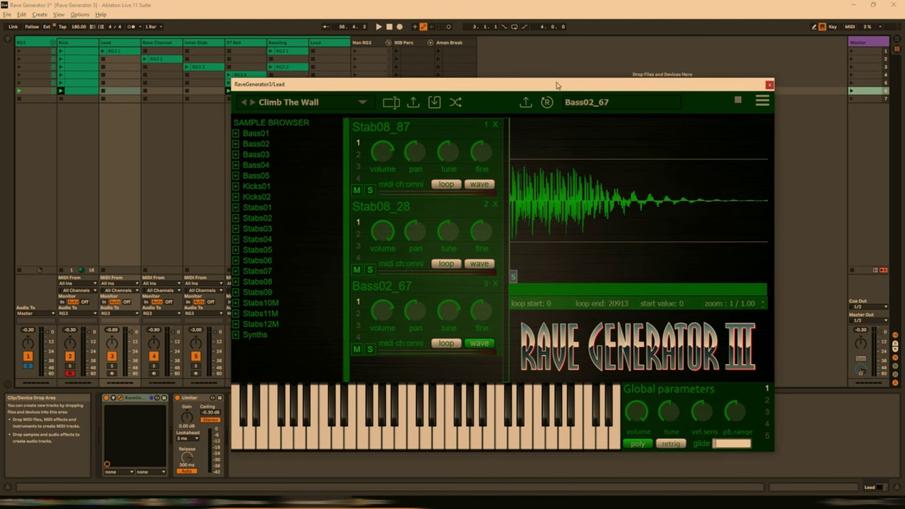